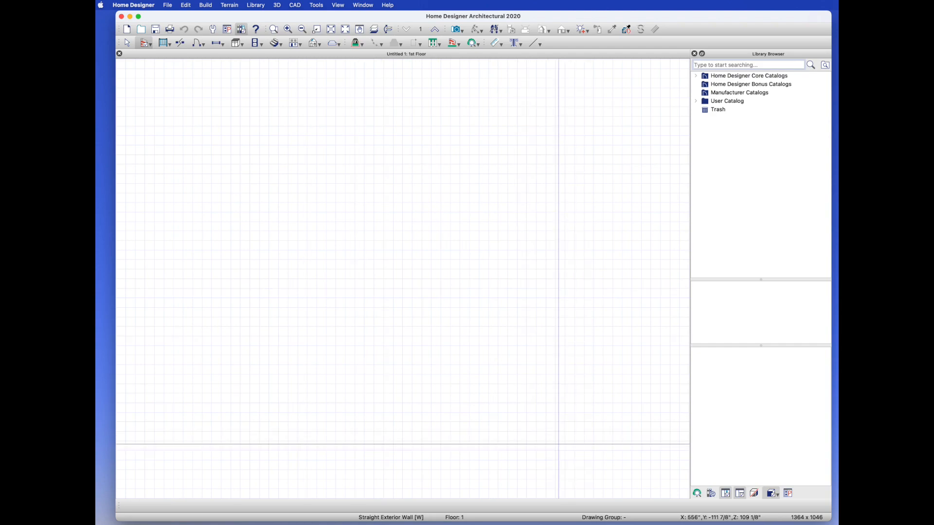
Draw a closed rectangle of straight exterior walls about 31'-9" wide and 38'-9" deep
drag(558, 442, 264, 425)
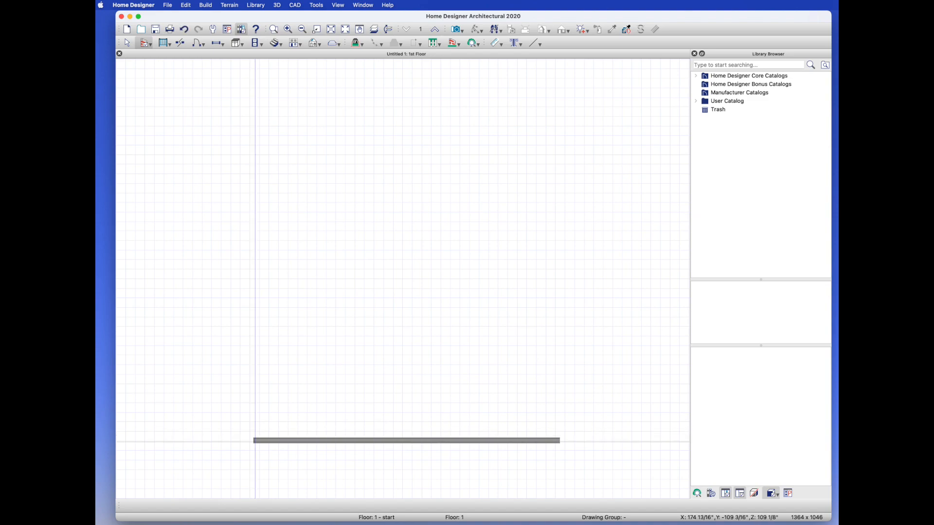
mouse_move(255, 441)
mouse_down()
mouse_move(271, 48)
mouse_move(272, 73)
mouse_move(320, 79)
mouse_move(564, 84)
mouse_move(558, 74)
mouse_move(515, 236)
mouse_move(559, 439)
mouse_up()
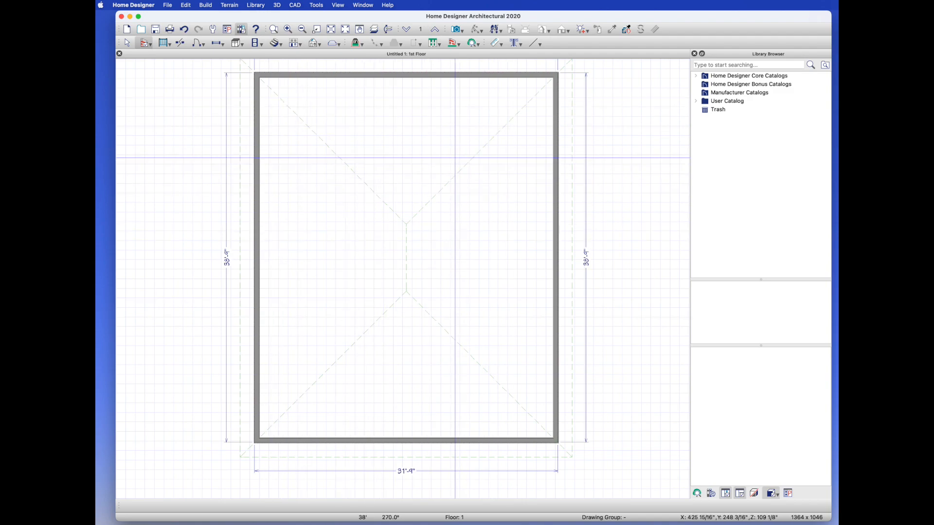
Create a perspective full overview of the house and examine the building from a lower angle
click(460, 30)
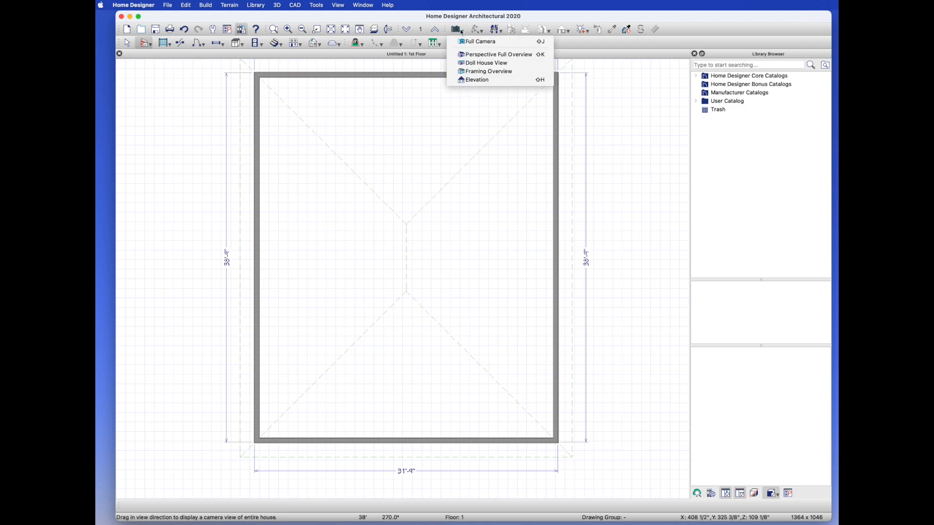
click(475, 59)
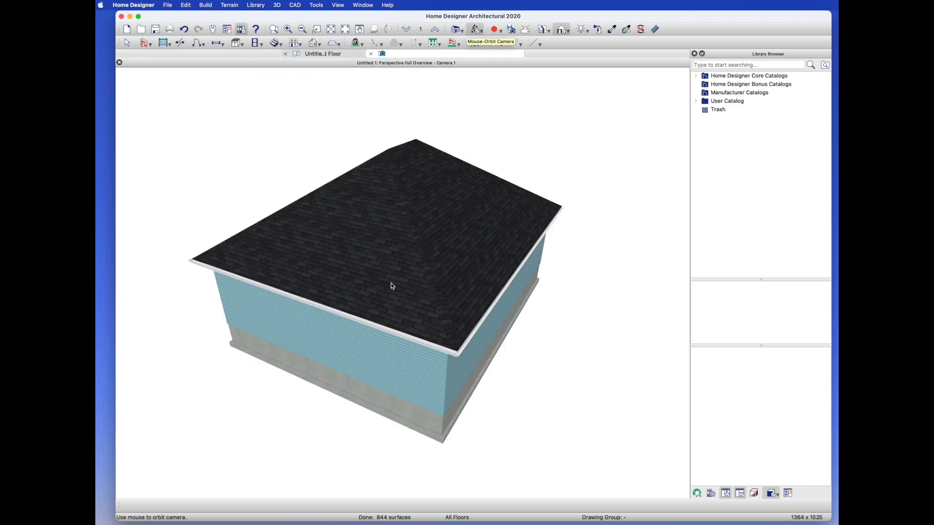
drag(349, 298, 438, 259)
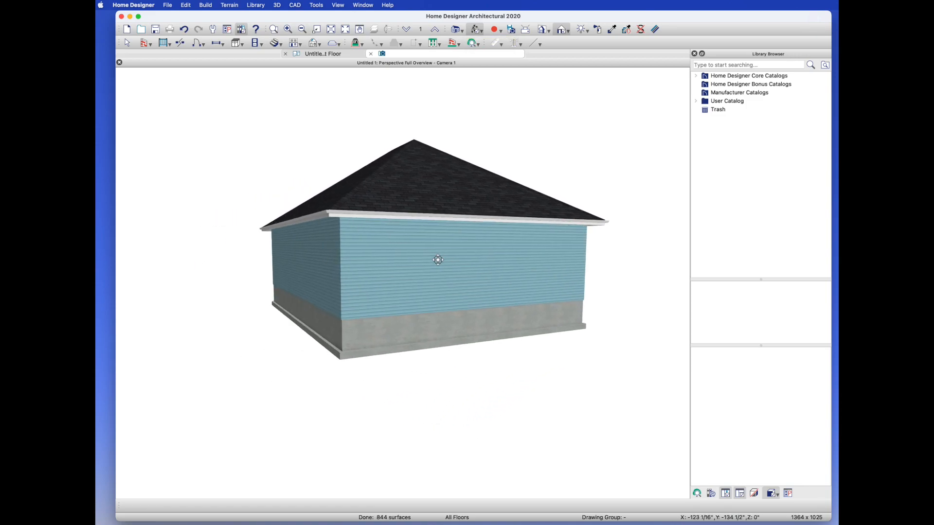
Add terrain around the house and check it in the 3D overview
click(260, 4)
click(228, 18)
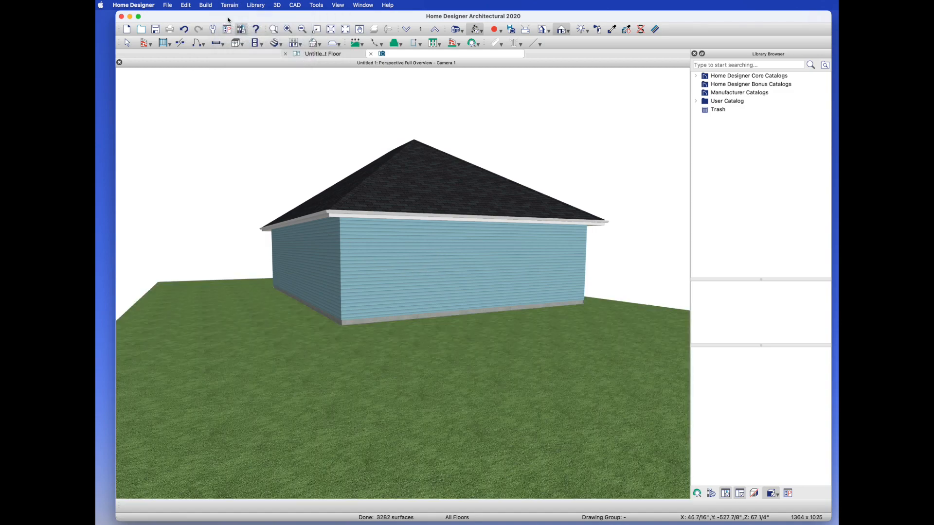
drag(461, 201, 418, 186)
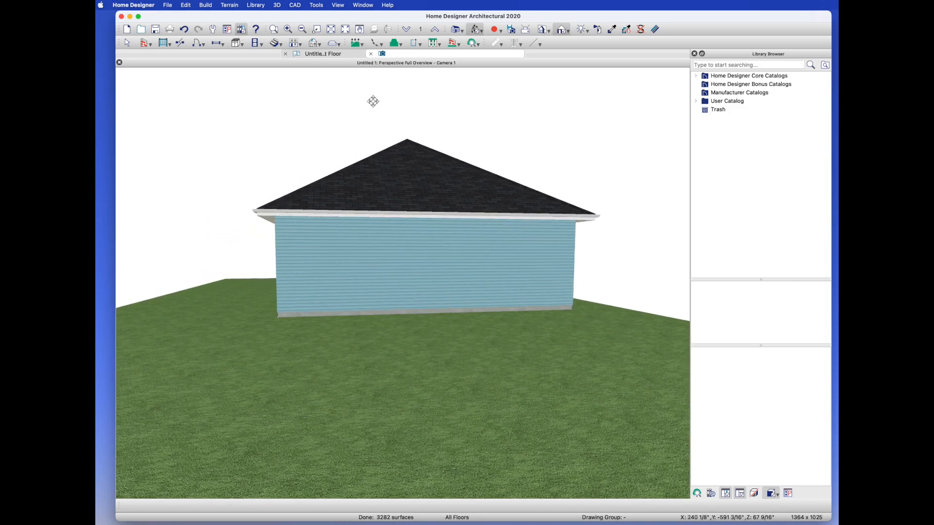
Set the depth of the house to 40' on the floor plan by moving the upper exterior wall
click(332, 54)
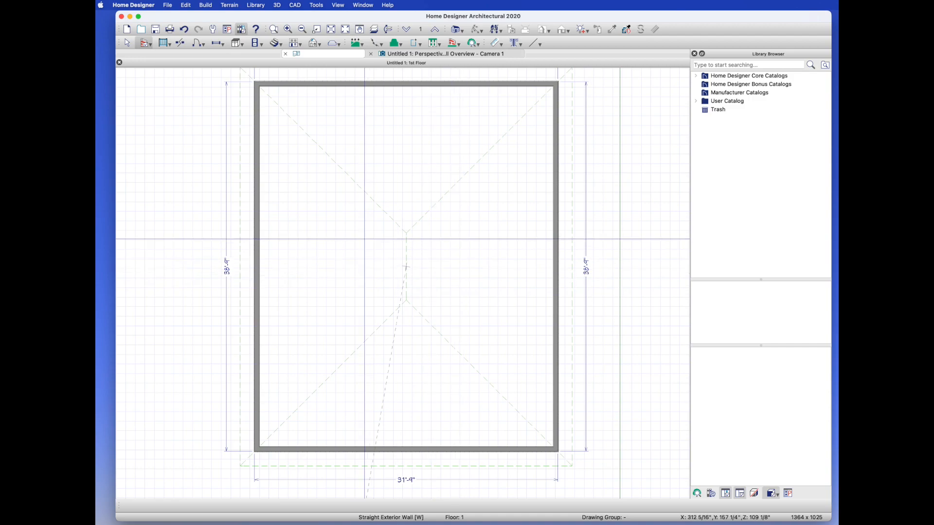
scroll(407, 267, down, 3)
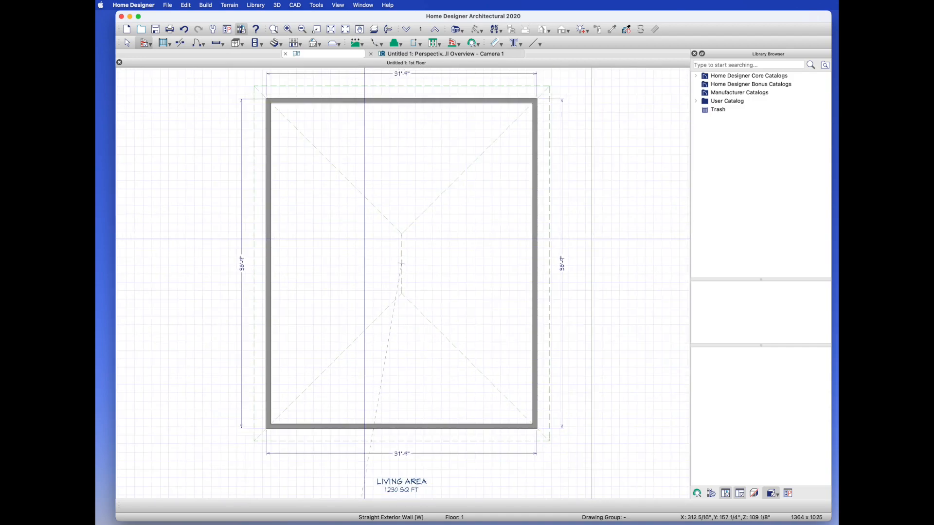
middle_drag(365, 239, 370, 261)
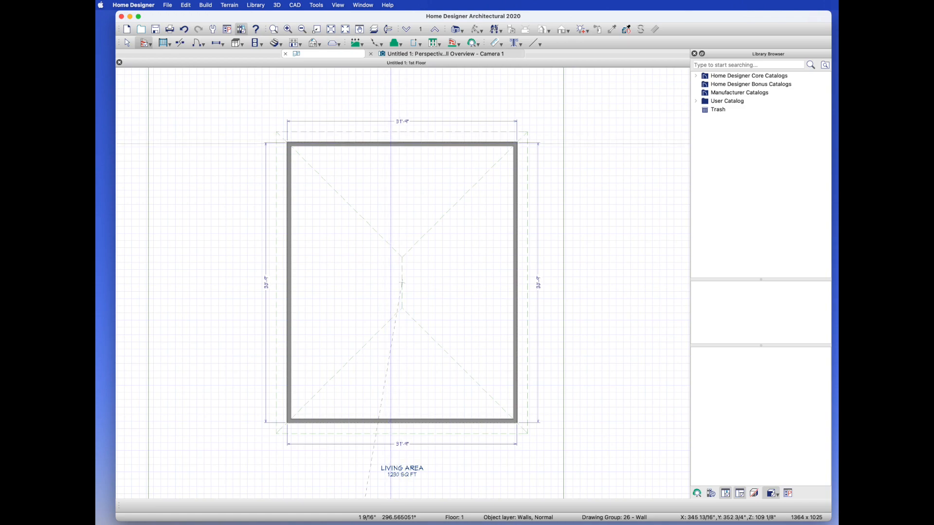
drag(402, 143, 404, 165)
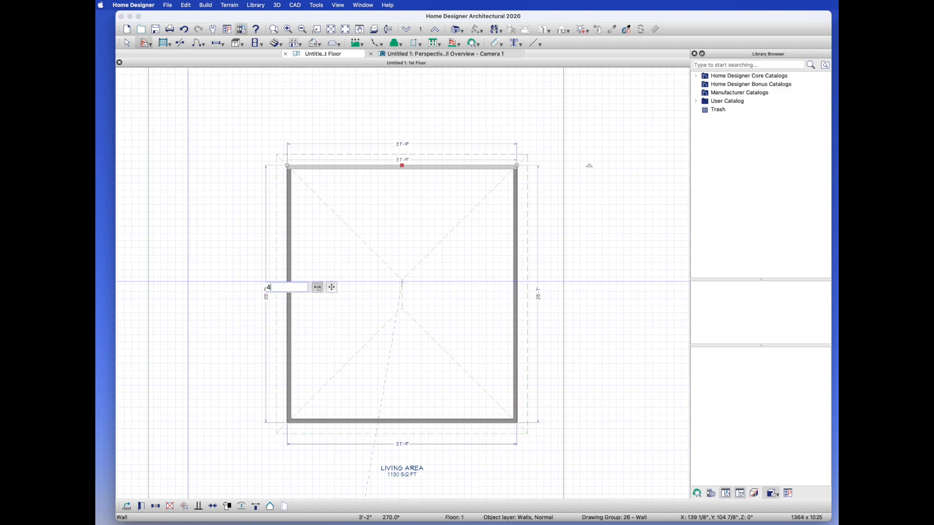
key(Return)
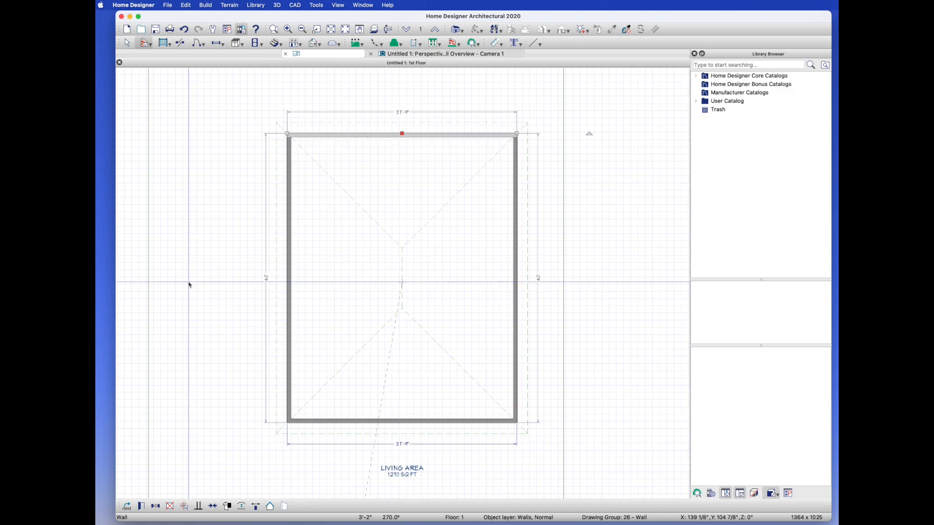
key(Escape)
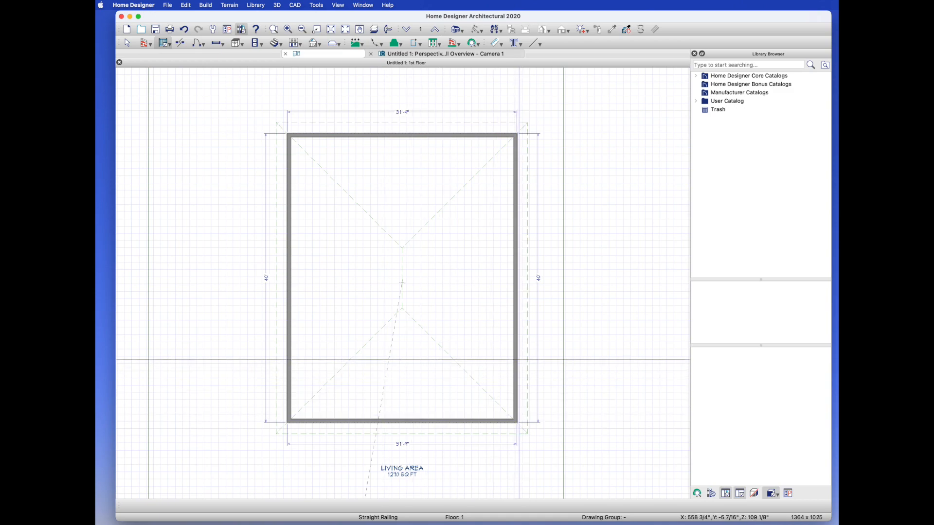
Draw straight railings around the plan's lower-right corner, about 18' by 9', and upper-right corner, about 17' by 9'
mouse_move(516, 359)
mouse_down()
mouse_move(519, 421)
mouse_move(387, 420)
mouse_up()
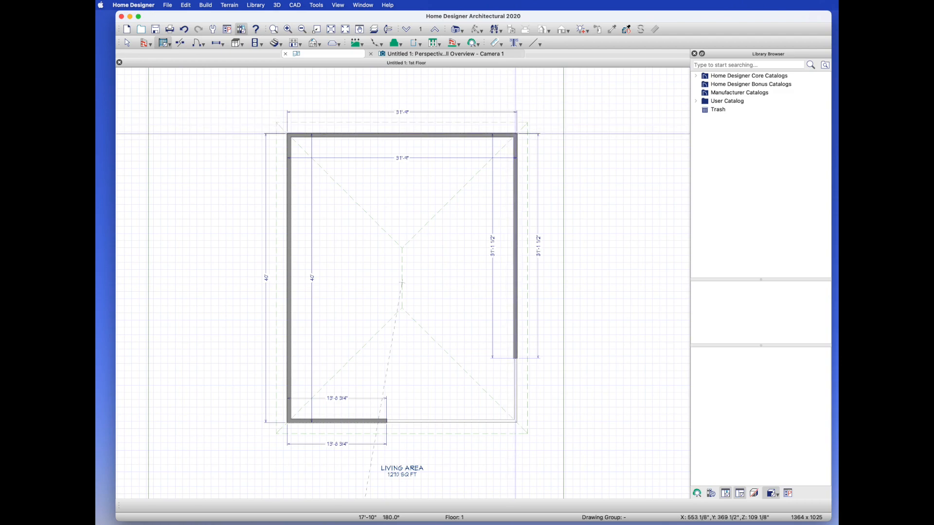
mouse_move(511, 134)
mouse_down()
mouse_move(375, 139)
mouse_move(394, 140)
mouse_up()
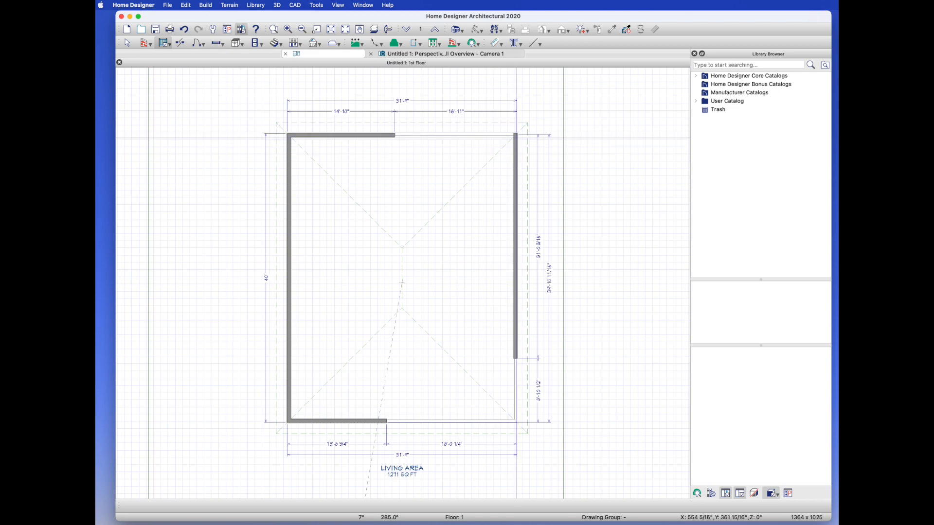
drag(516, 185, 514, 199)
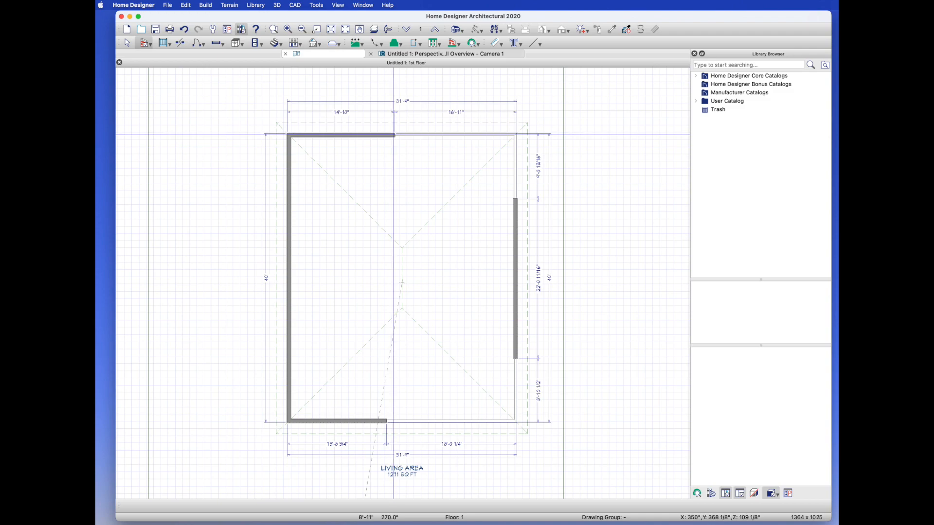
Draw exterior walls separating both railed corners from the house, about 9'-5" deep at the upper porch and 8'-5 1/2" at the lower one
drag(396, 144, 394, 199)
drag(394, 200, 518, 196)
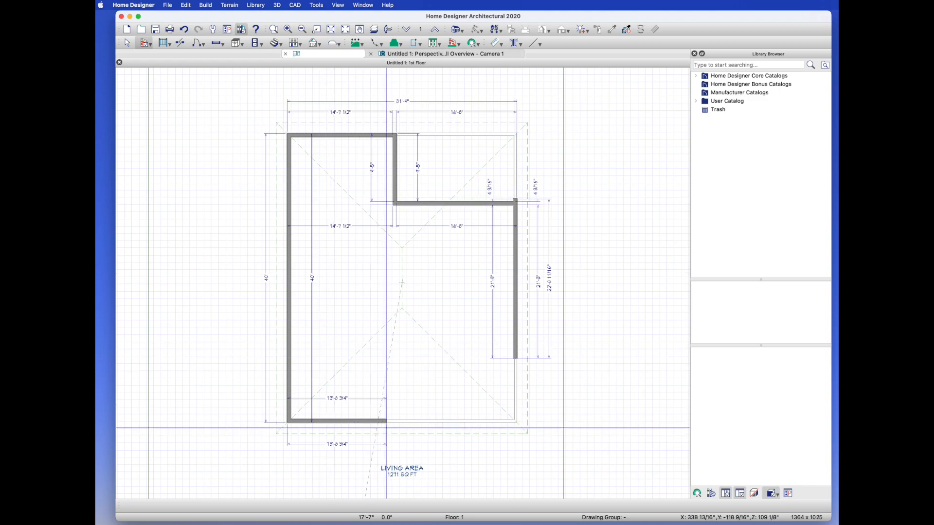
drag(387, 421, 387, 359)
drag(387, 359, 514, 352)
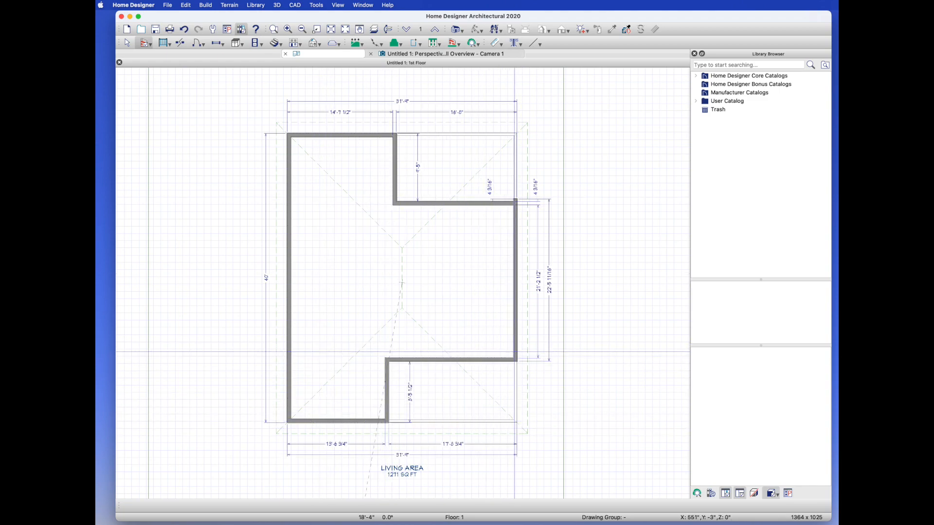
key(space)
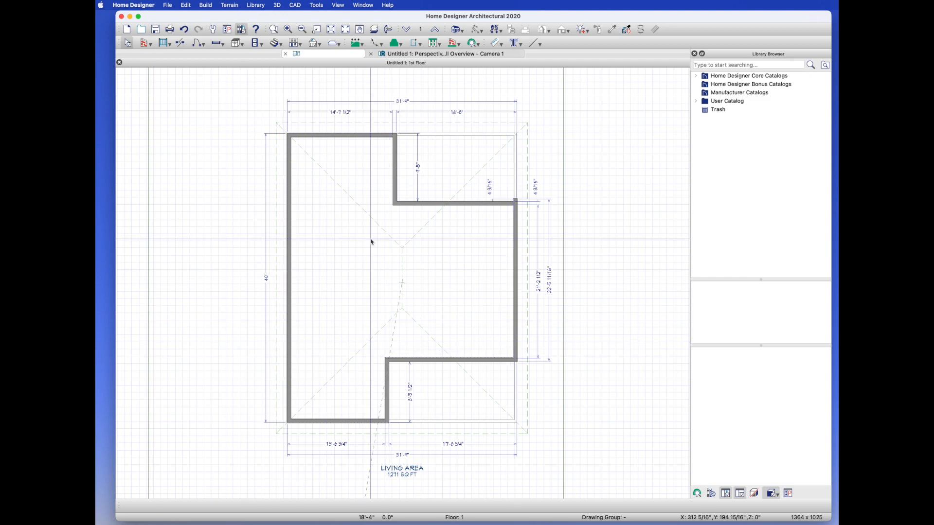
Pull the projecting end of the right exterior wall back to meet the upper porch wall corner
scroll(520, 169, up, 4)
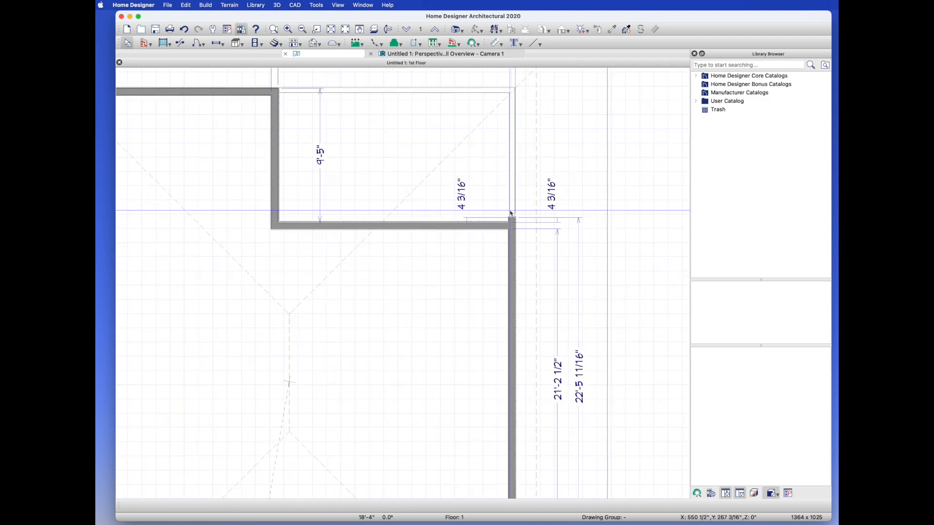
click(512, 219)
drag(514, 223, 514, 224)
click(606, 246)
Set the depth of the upper porch to 10' and of the lower porch to 8'
scroll(636, 257, down, 2)
middle_drag(615, 285, 611, 124)
scroll(404, 228, down, 2)
middle_drag(404, 227, 418, 277)
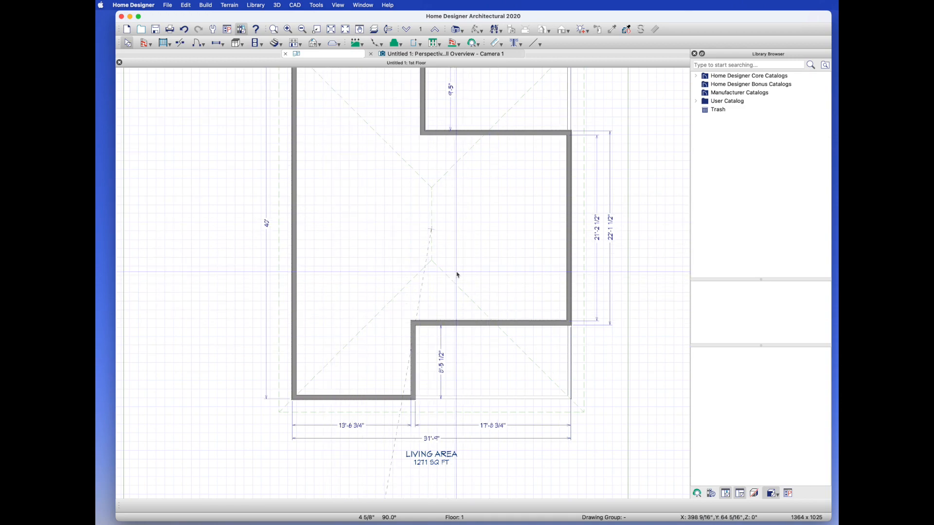
scroll(448, 266, down, 1)
middle_drag(448, 265, 466, 330)
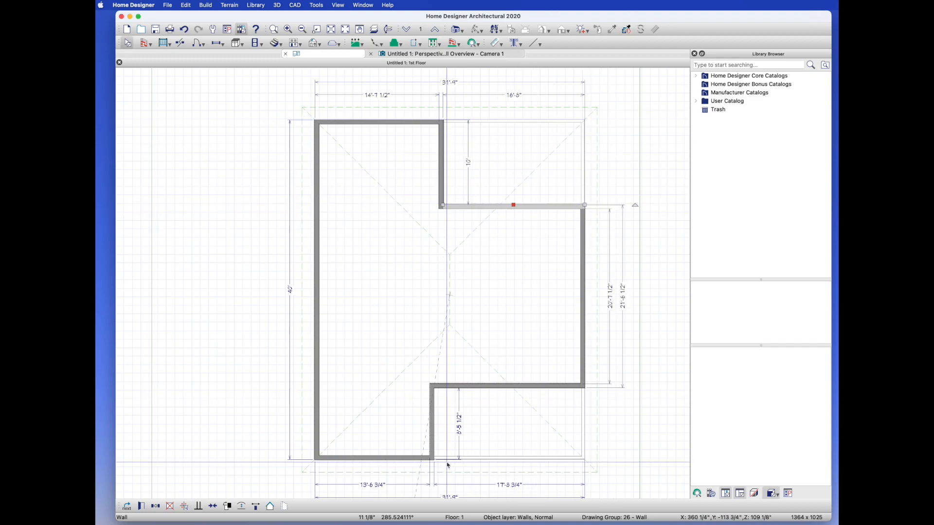
click(460, 387)
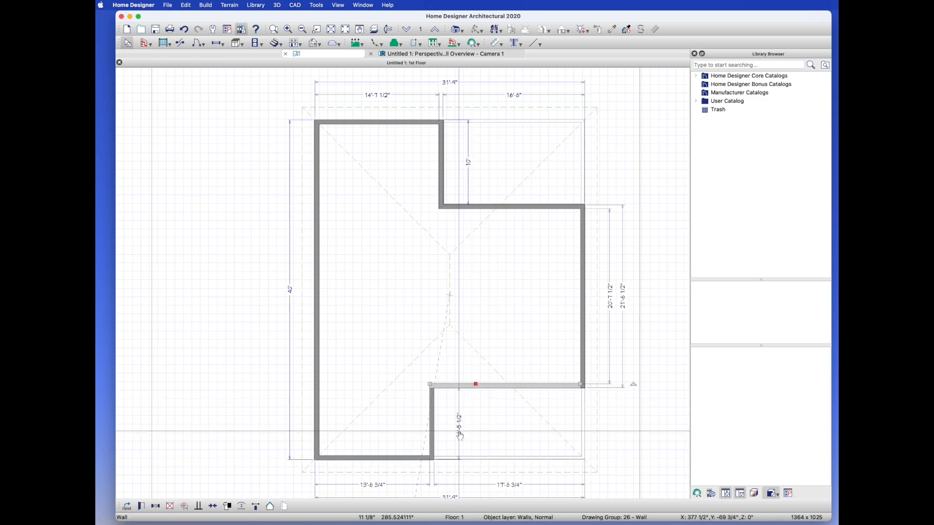
key(Return)
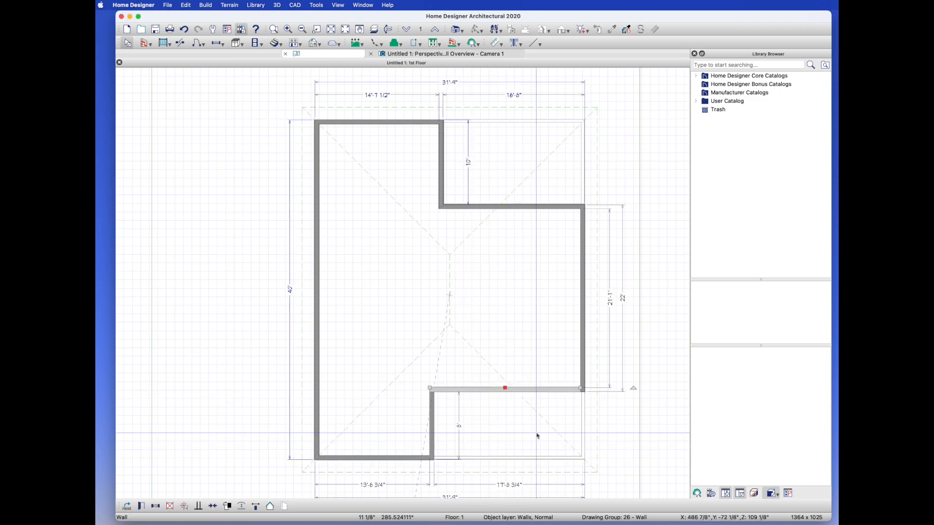
click(232, 349)
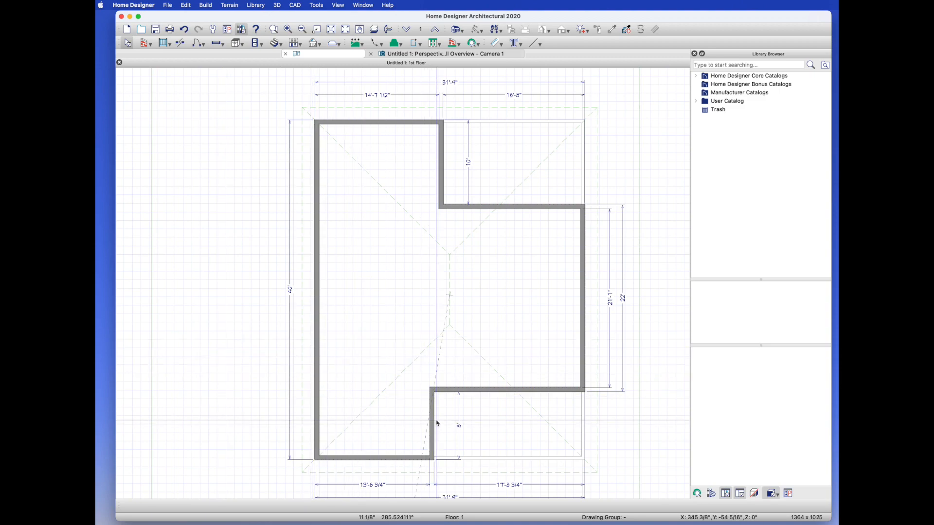
Reverse the layers of the two walls bordering the lower porch so their siding faces the porch, and check the result in 3D
click(387, 55)
drag(426, 227, 485, 252)
click(323, 54)
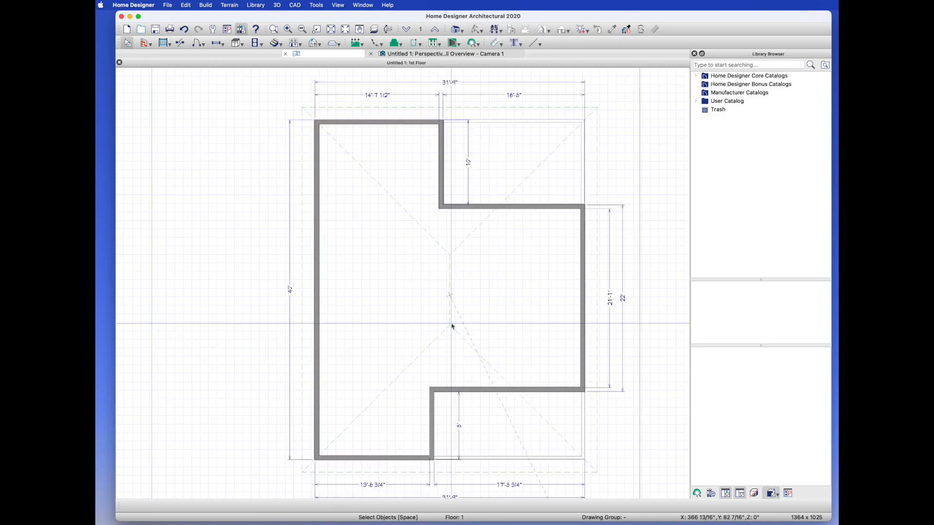
scroll(484, 404, up, 6)
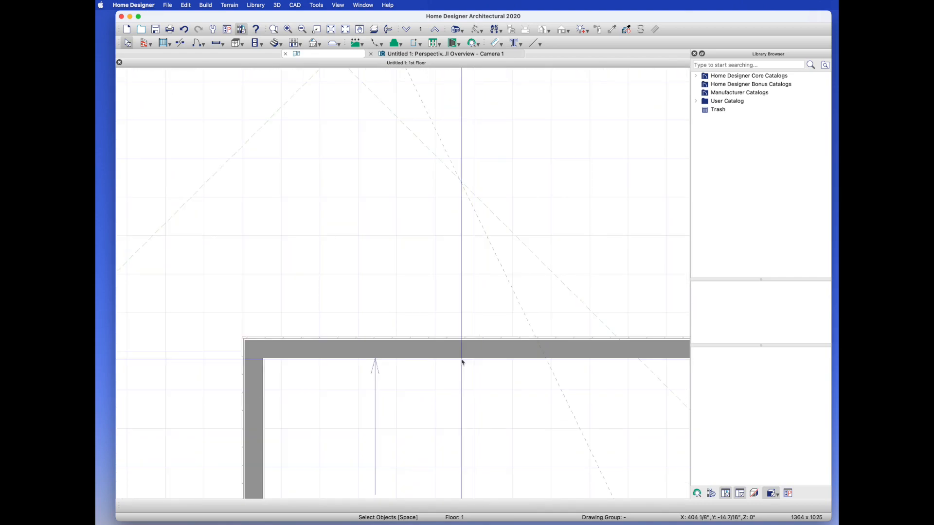
click(450, 351)
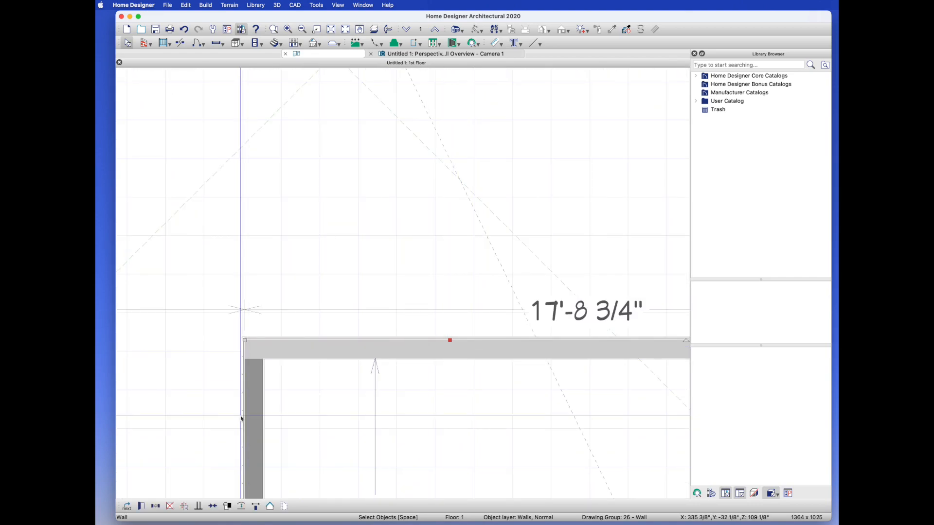
click(251, 477)
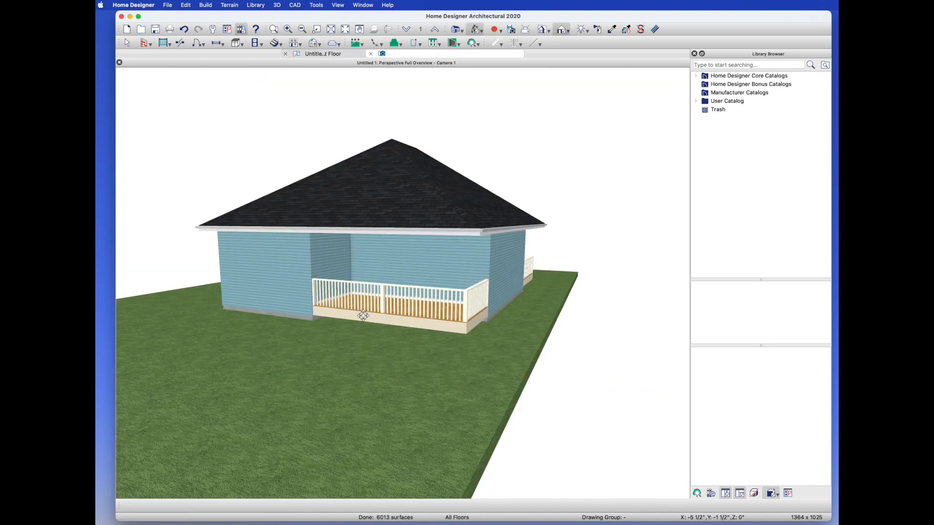
drag(363, 316, 407, 307)
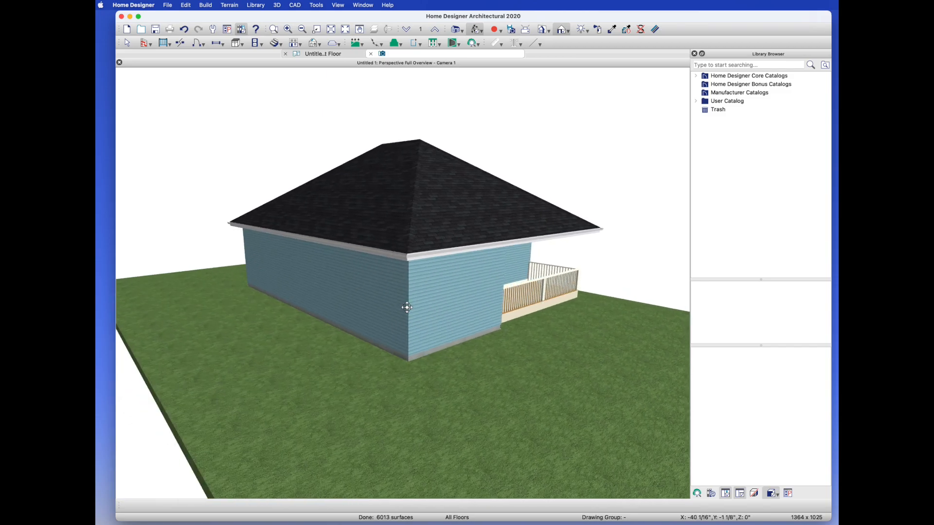
drag(418, 275, 364, 258)
Make the 40' left exterior wall of the house a Full Gable Wall and check the roof in 3D
click(323, 54)
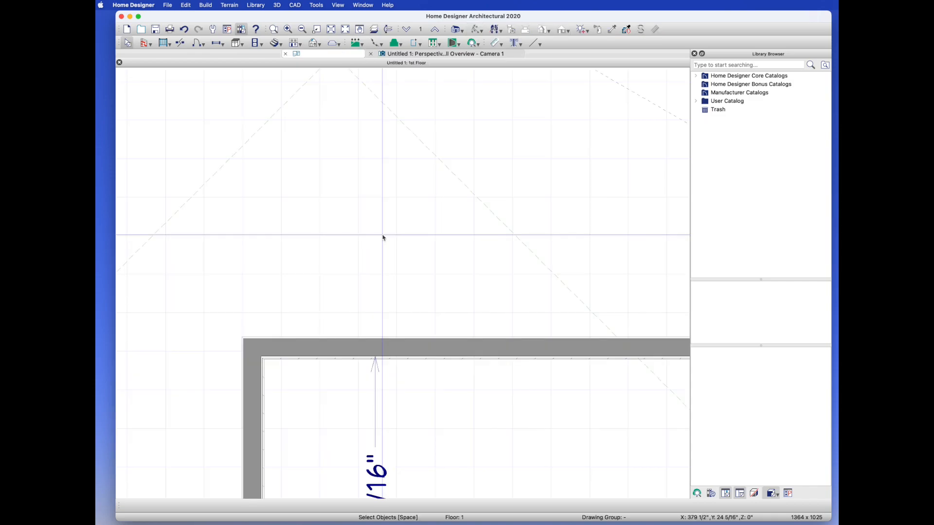
scroll(338, 332, down, 5)
scroll(313, 302, down, 1)
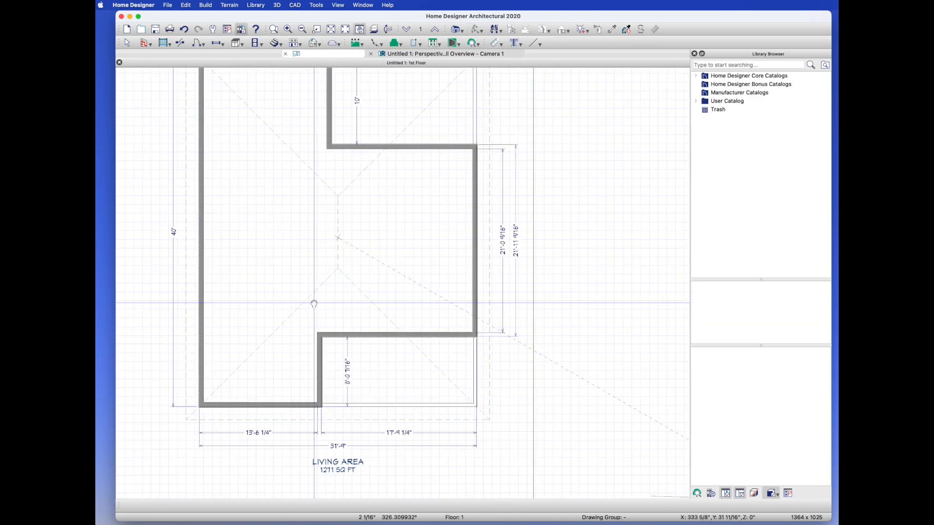
middle_drag(313, 302, 409, 335)
click(295, 244)
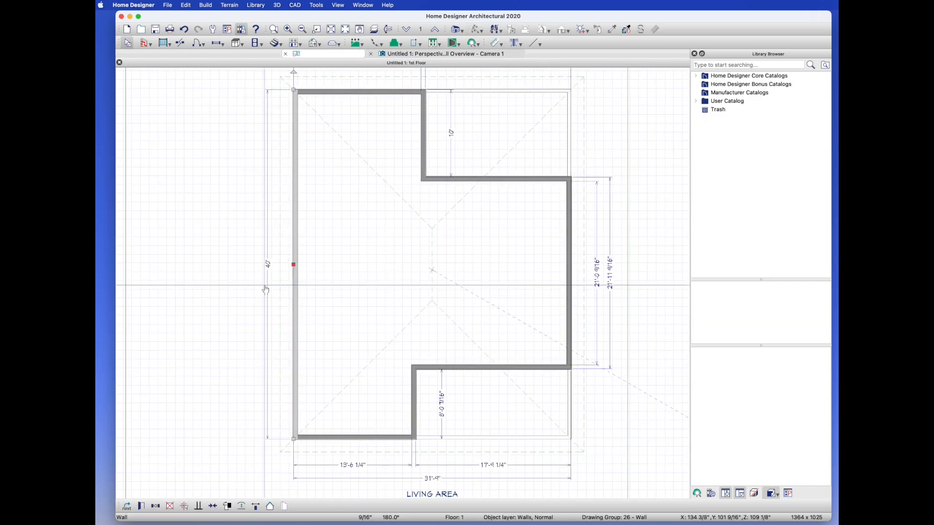
click(141, 507)
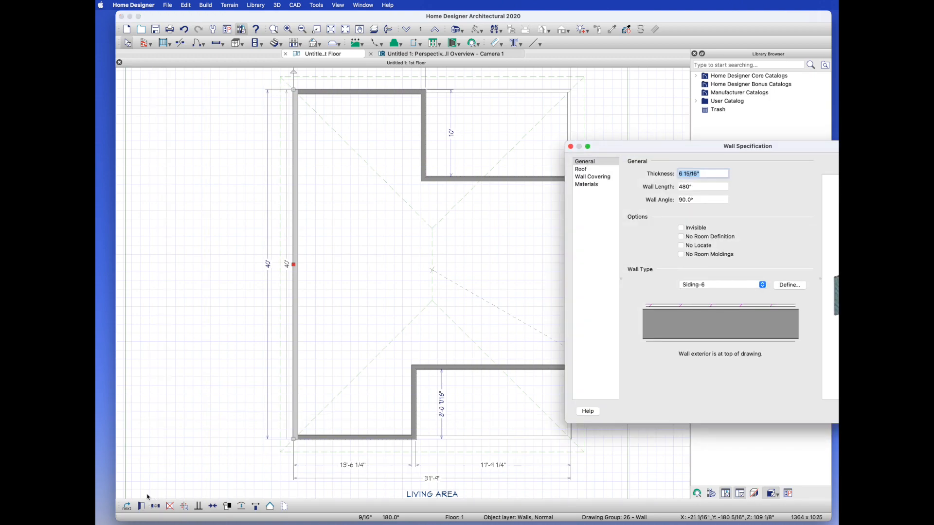
click(581, 169)
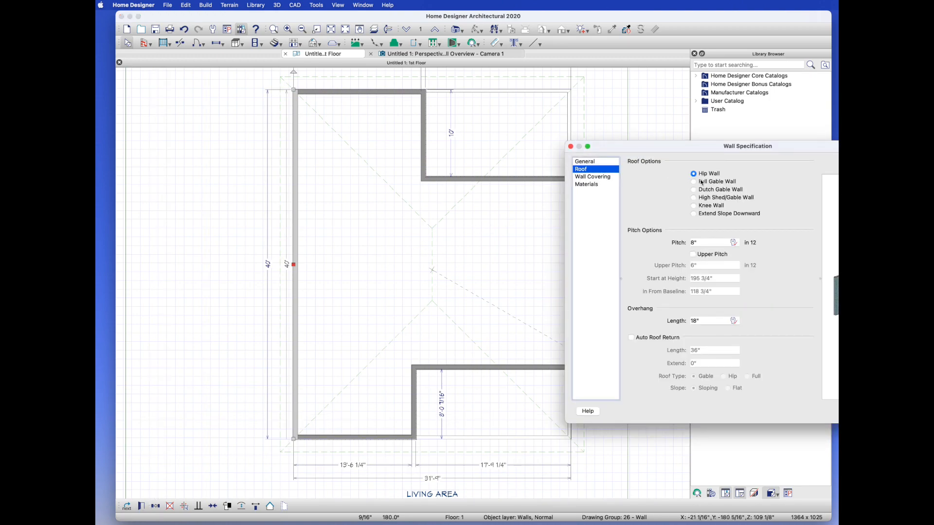
key(Return)
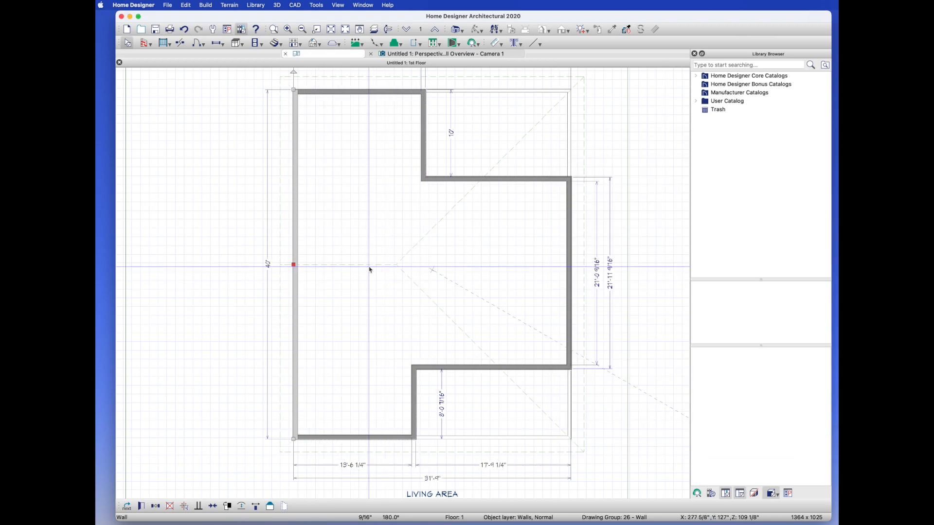
key(ctrl+Tab)
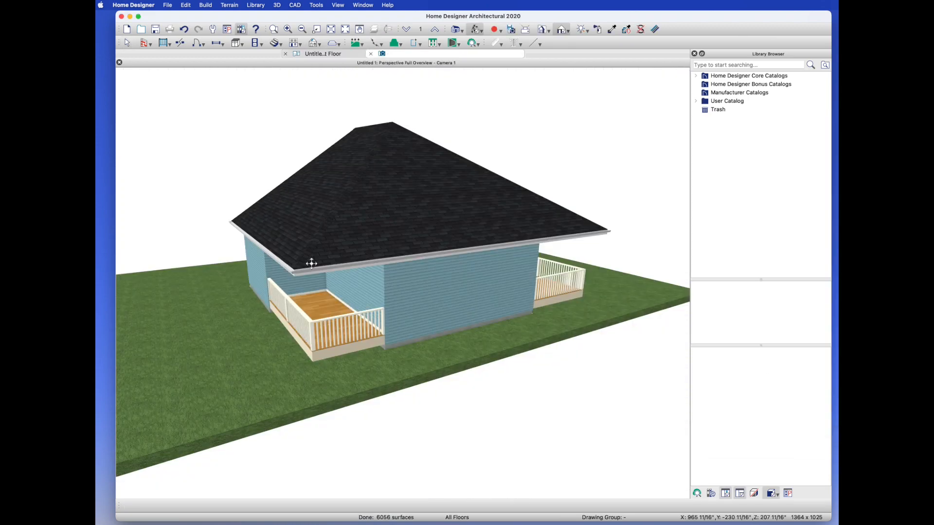
drag(278, 208, 341, 210)
key(ctrl+Tab)
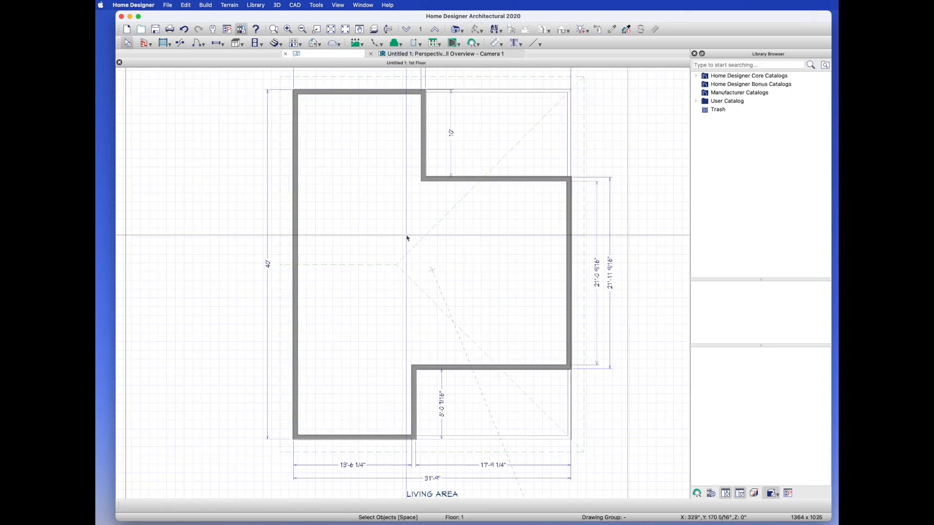
Set the right-side railings of both porches to Full Gable Wall in their roof options
click(570, 403)
shift+click(570, 147)
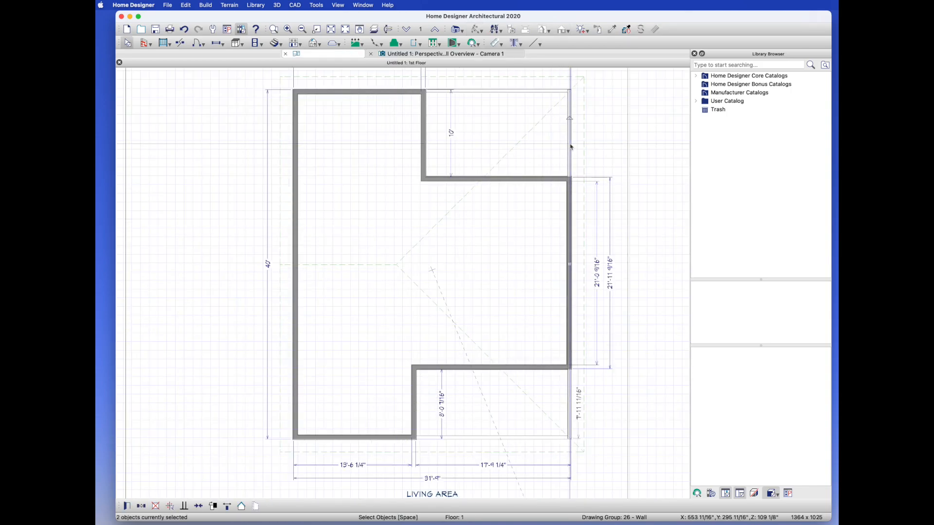
click(127, 506)
click(465, 178)
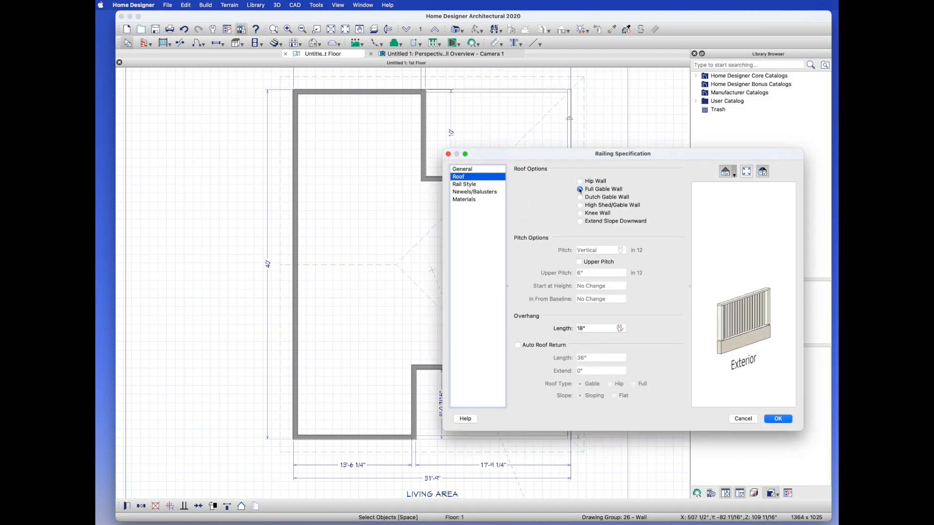
click(777, 419)
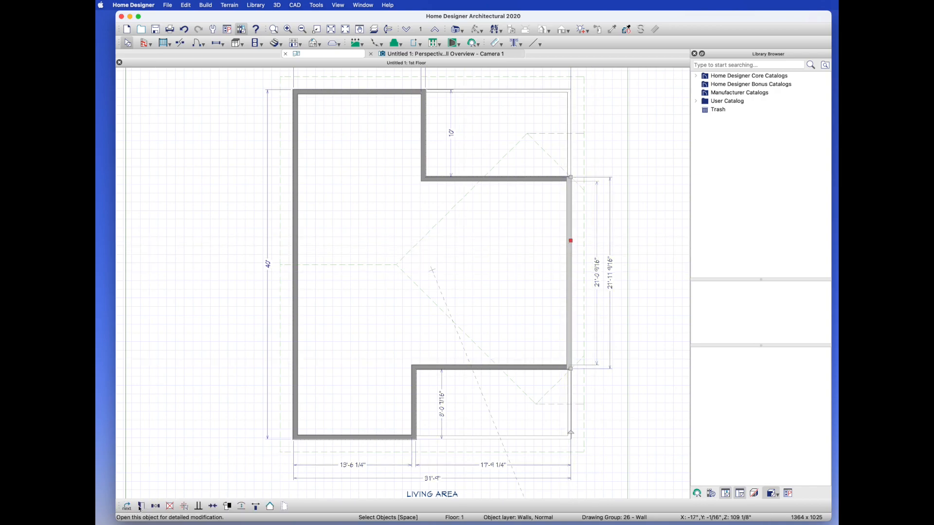
Make the right exterior wall between the two porches a Full Gable Wall and check the roof in 3D
click(140, 507)
click(588, 169)
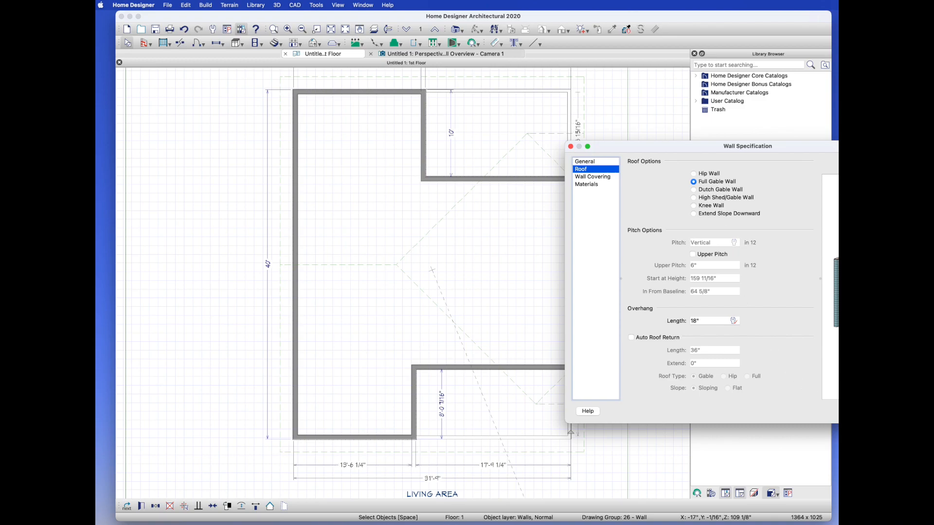
key(Return)
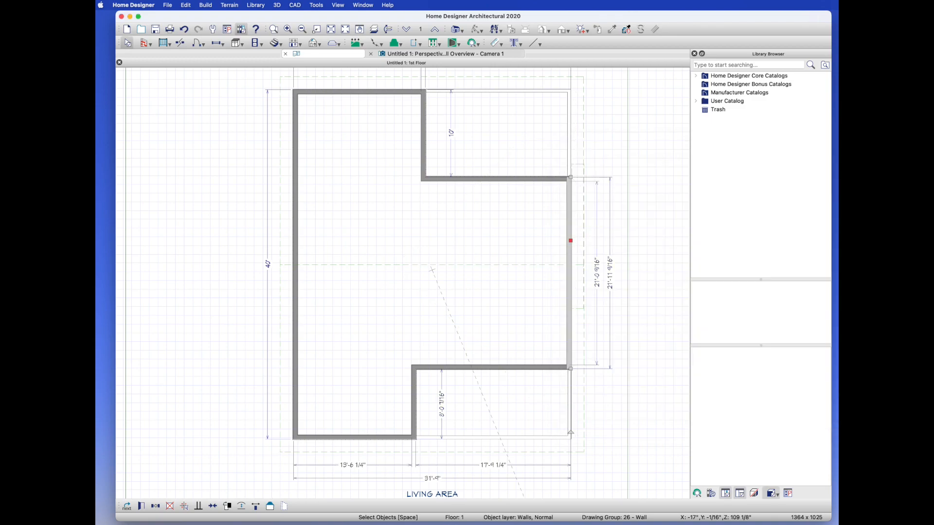
key(ctrl+Tab)
drag(391, 223, 314, 214)
drag(470, 203, 407, 226)
key(ctrl+Tab)
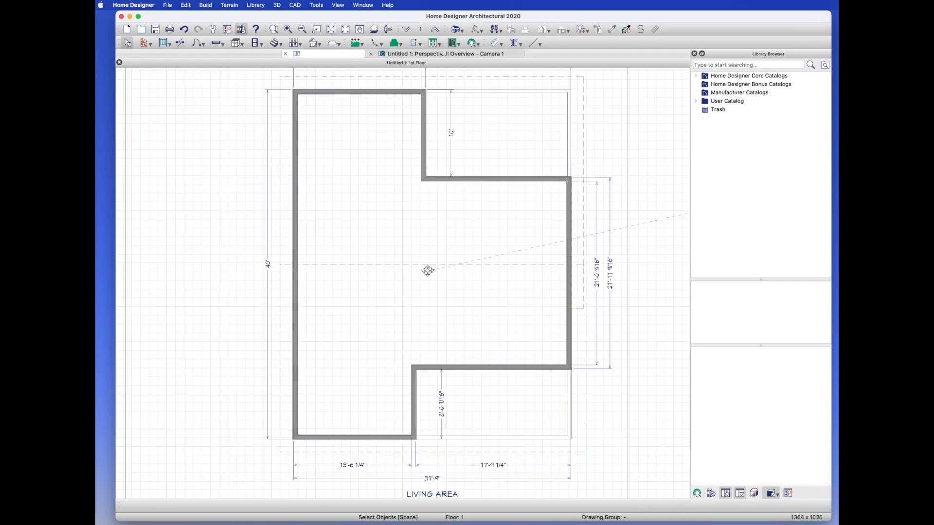
Nudge the upper porch's right railing outward to about 16'-5 3/4" from the porch's inner side wall, and check the roof edge in 3D
scroll(553, 310, up, 1)
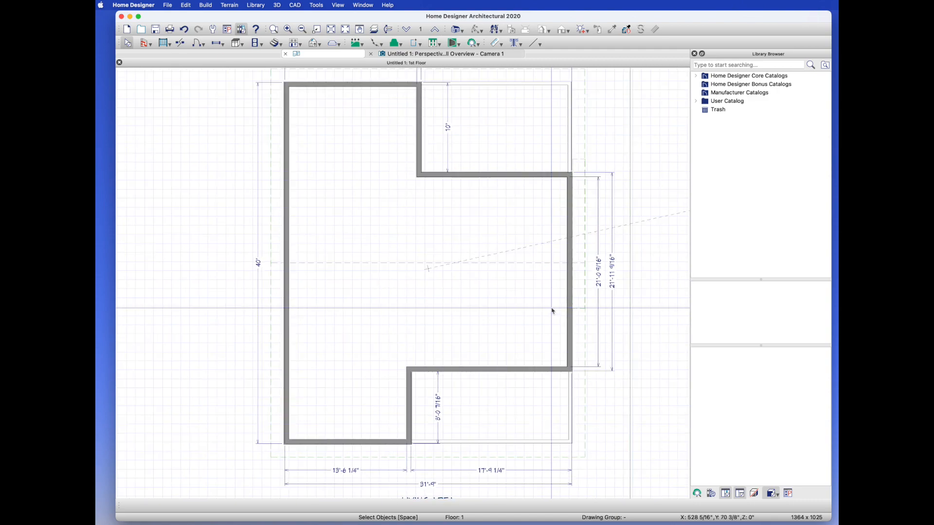
scroll(552, 310, up, 2)
scroll(553, 311, down, 1)
middle_drag(553, 311, 562, 439)
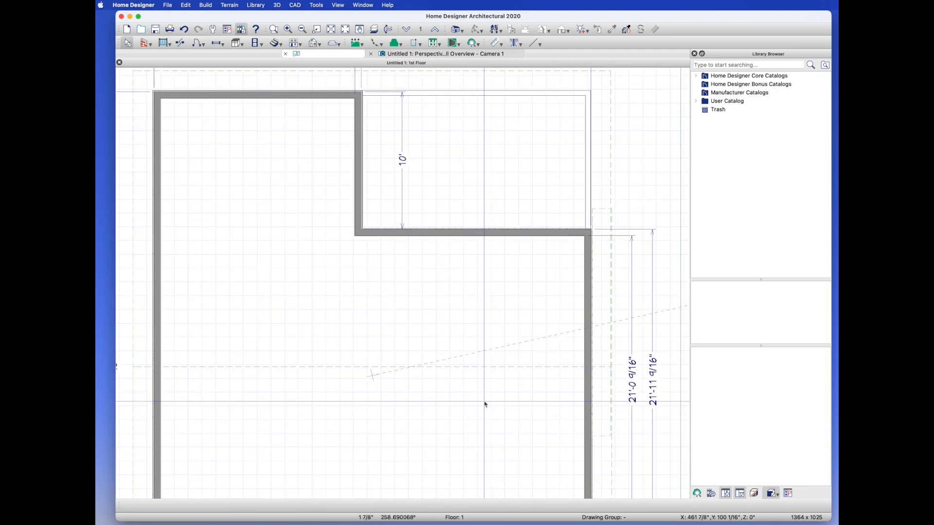
click(588, 176)
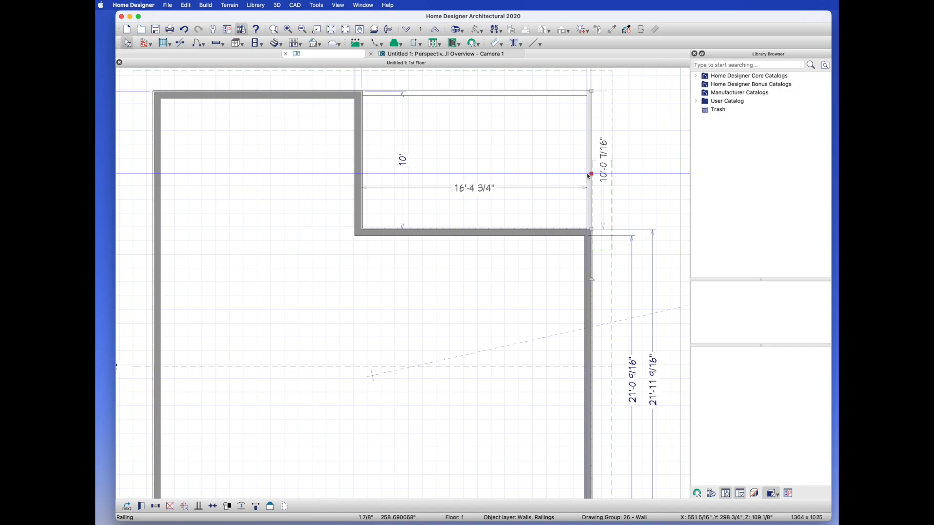
key(ctrl+Tab)
key(ctrl+Tab)
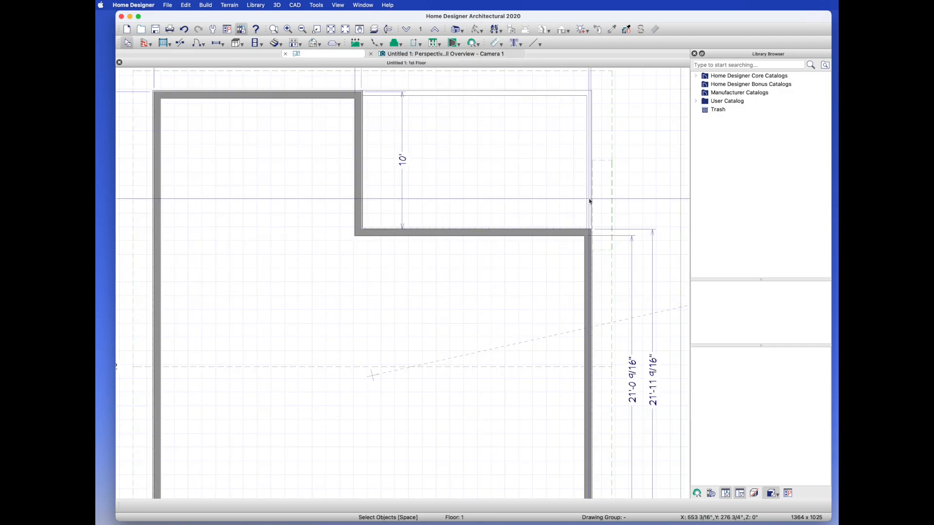
click(652, 162)
click(588, 214)
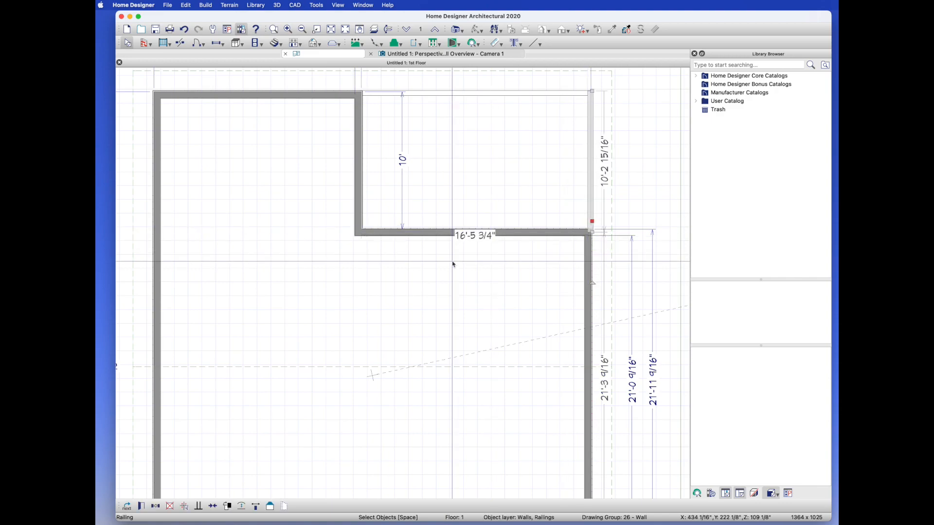
key(ctrl+Tab)
drag(498, 224, 563, 201)
key(ctrl+Tab)
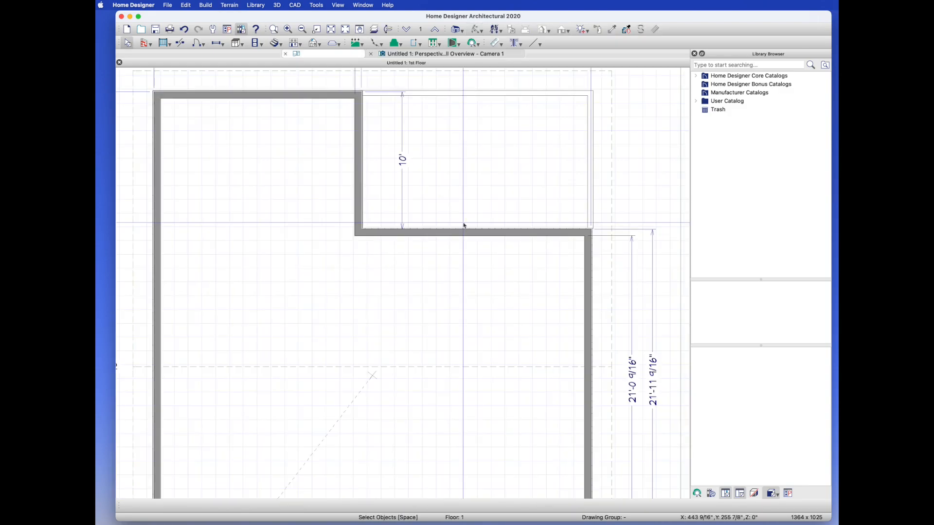
Extend the lower porch's inner side wall to the upper exterior wall, replacing the upper porch's offset side wall, and check it in 3D
scroll(358, 369, down, 2)
middle_drag(359, 370, 369, 292)
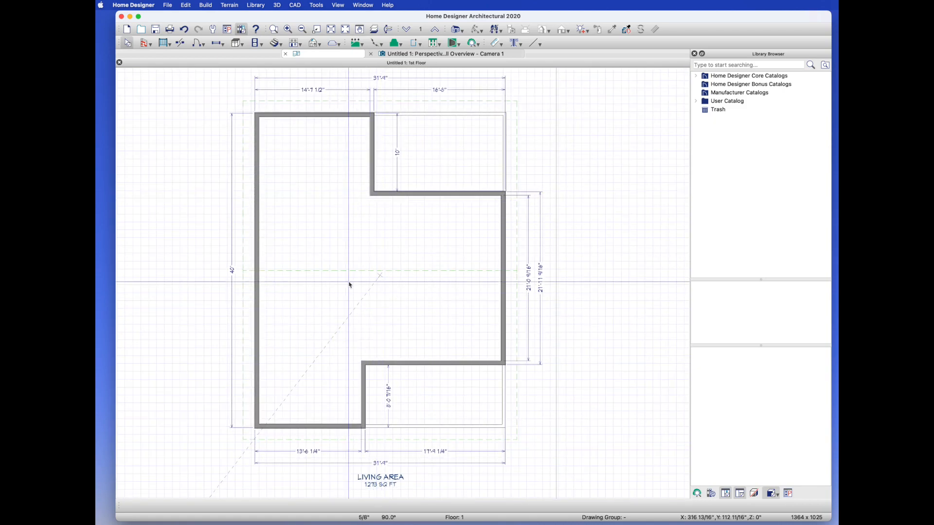
click(365, 372)
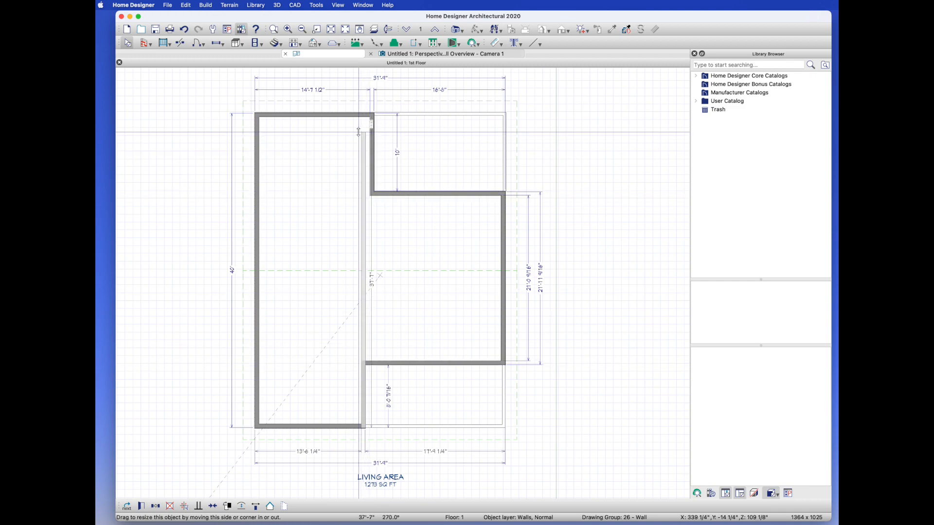
key(Escape)
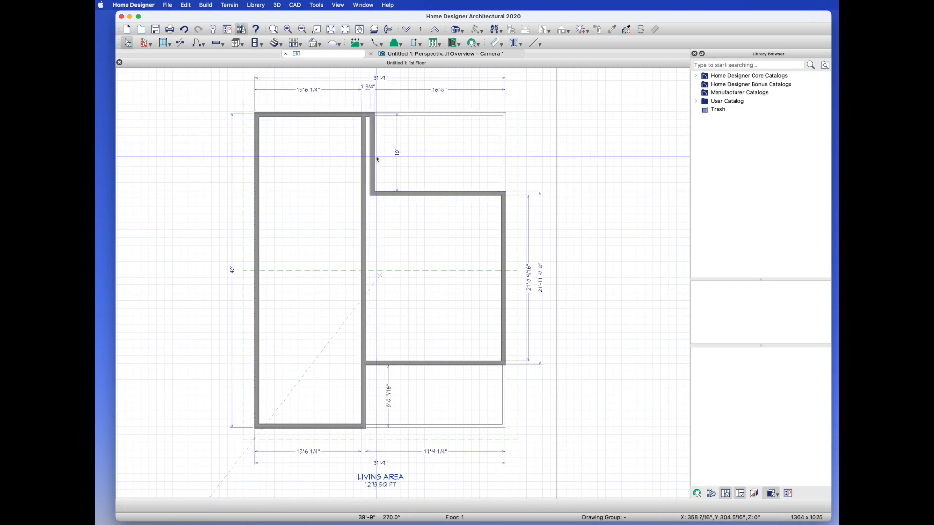
click(398, 194)
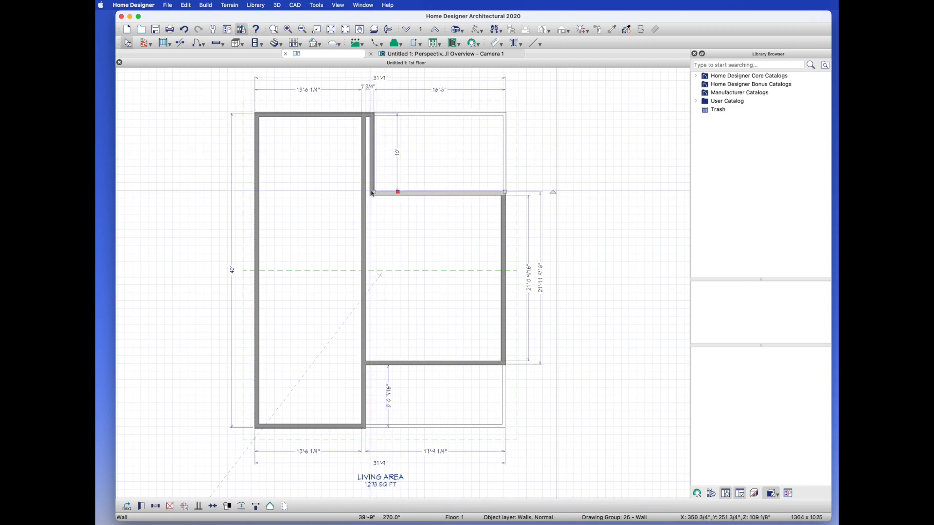
click(372, 158)
key(Delete)
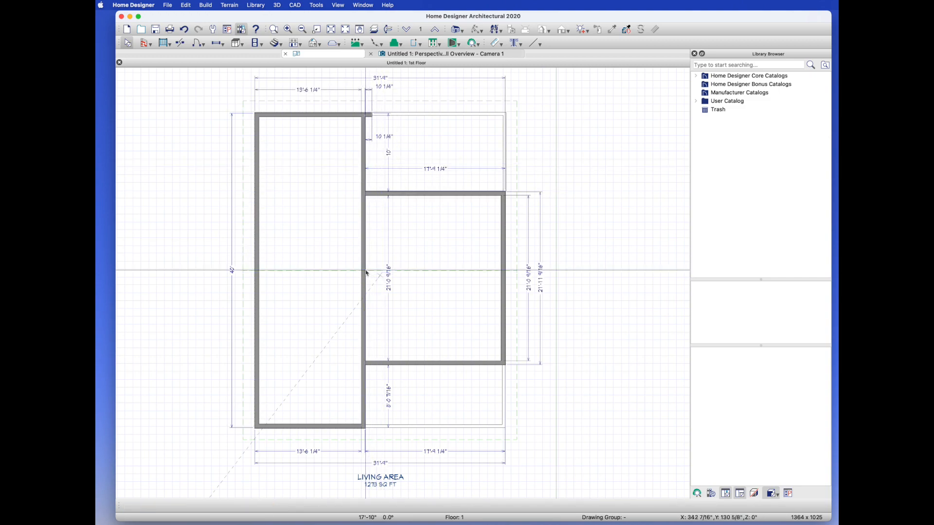
click(443, 53)
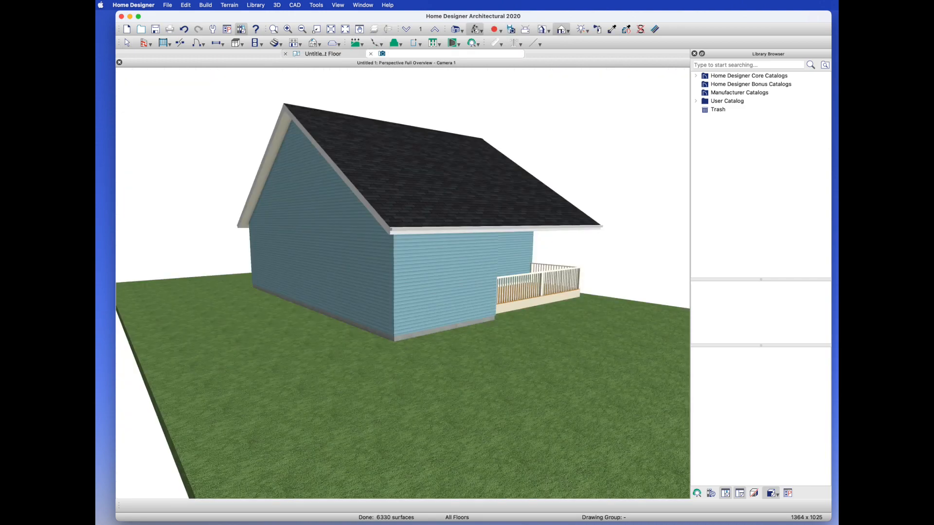
drag(374, 217, 287, 267)
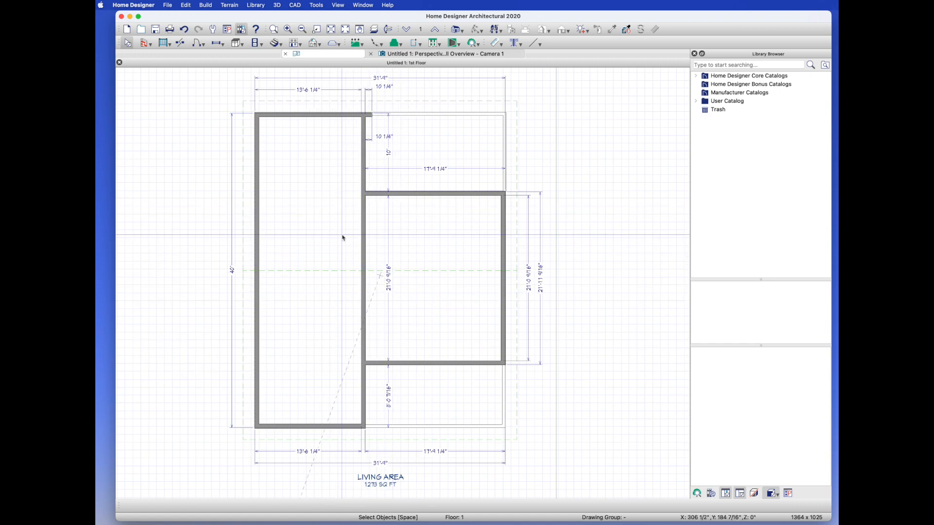
Break the extended wall at both porch corners and delete the section running through the house interior
click(365, 215)
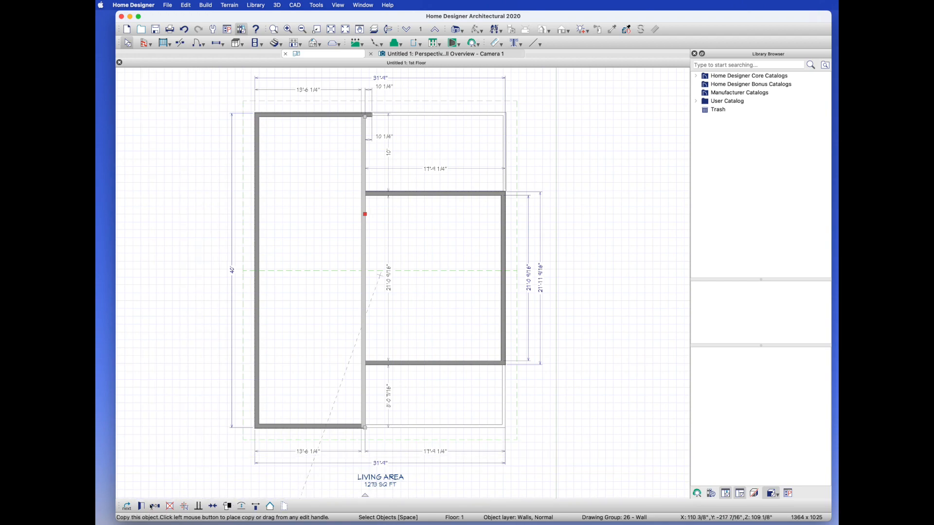
click(161, 345)
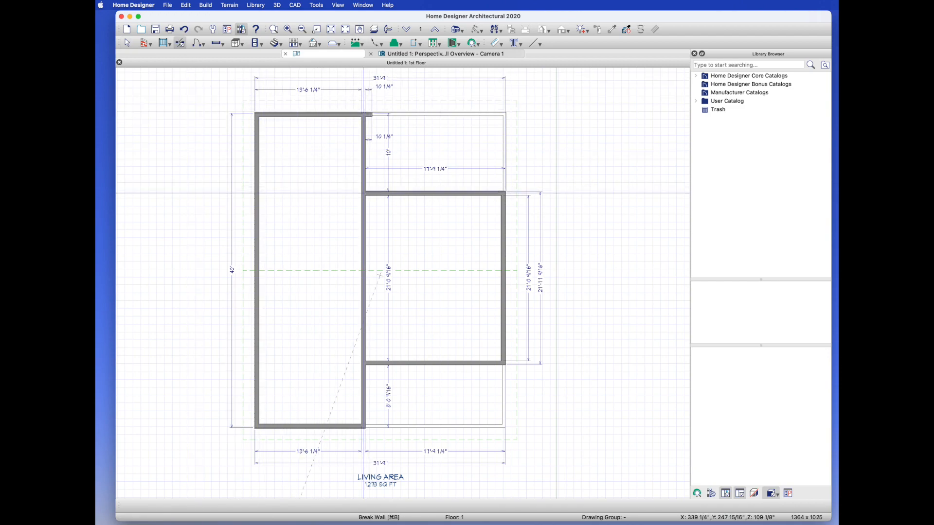
click(362, 348)
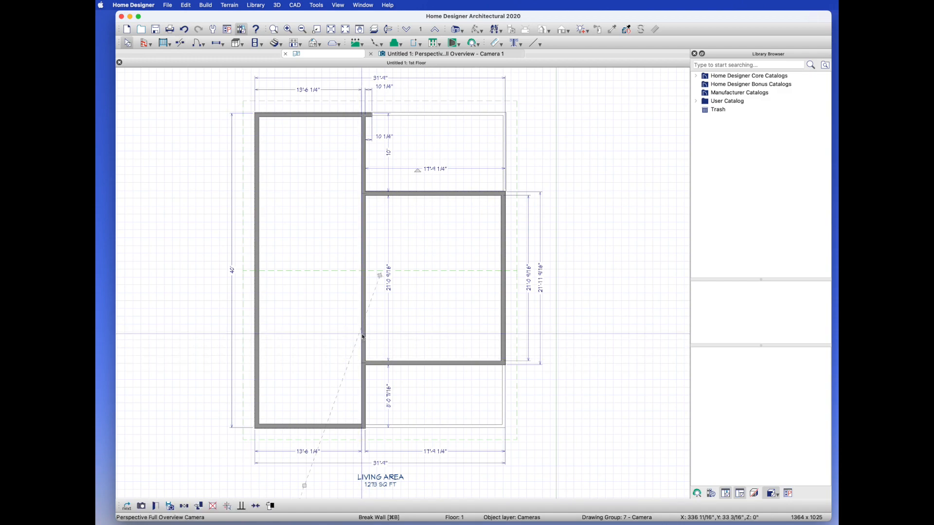
key(Delete)
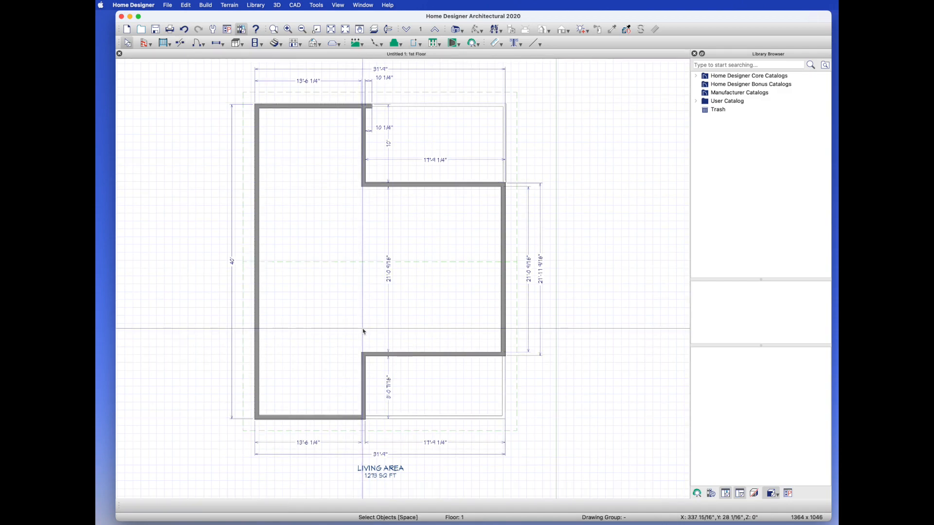
Pull the projecting end of the upper exterior wall back to meet the upper porch's inner side wall
click(368, 105)
drag(370, 105, 364, 105)
click(211, 148)
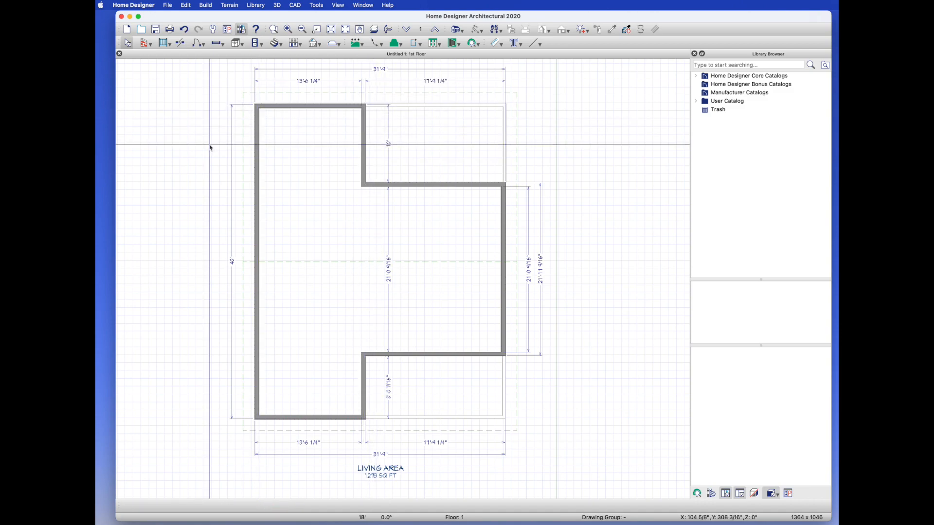
Create a new perspective full overview and examine the house with its gable roof and porches
click(460, 33)
click(462, 54)
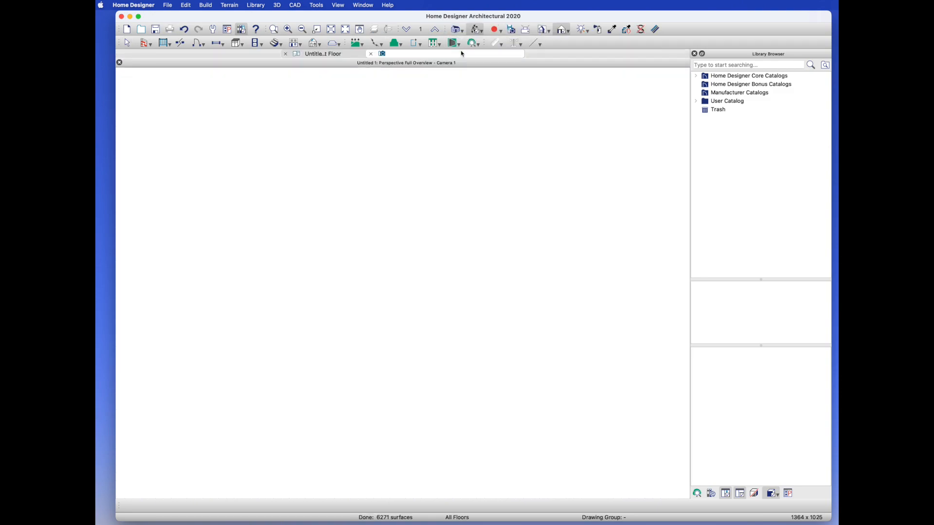
drag(448, 244, 451, 244)
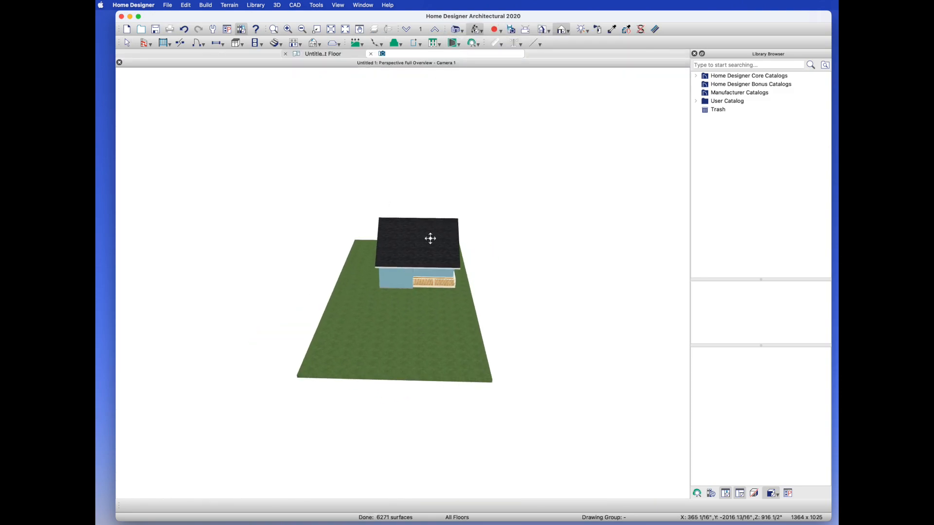
scroll(429, 238, up, 5)
drag(379, 259, 407, 245)
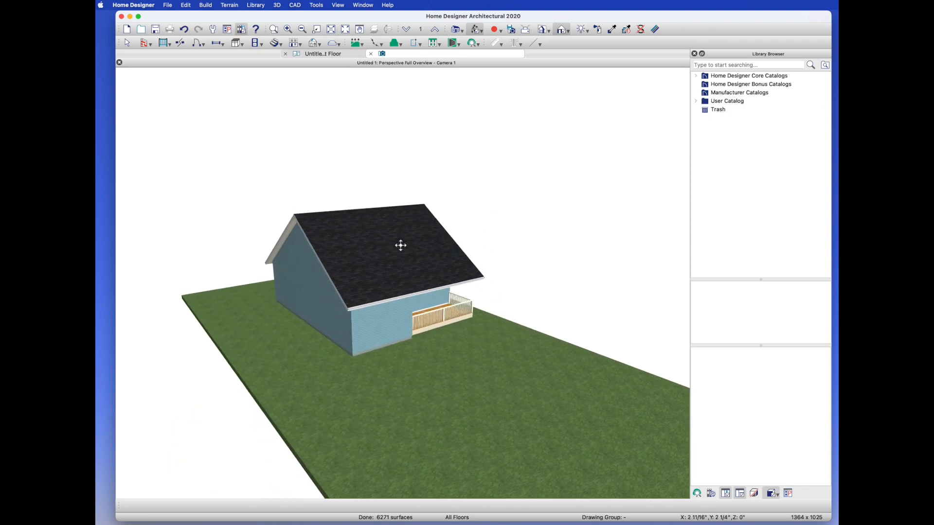
Draw straight interior walls on the 1st floor plan to link the porch corners and divide the wing into rooms around a central hall
click(323, 54)
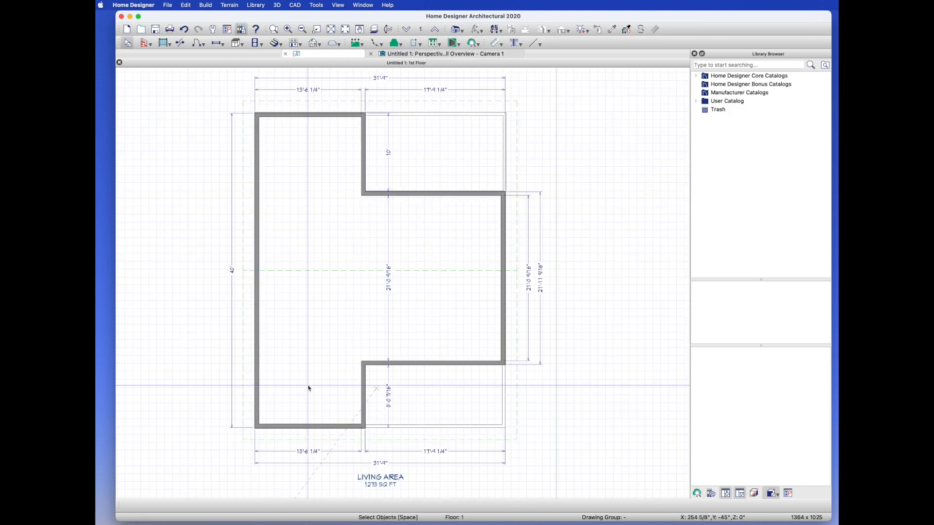
click(148, 44)
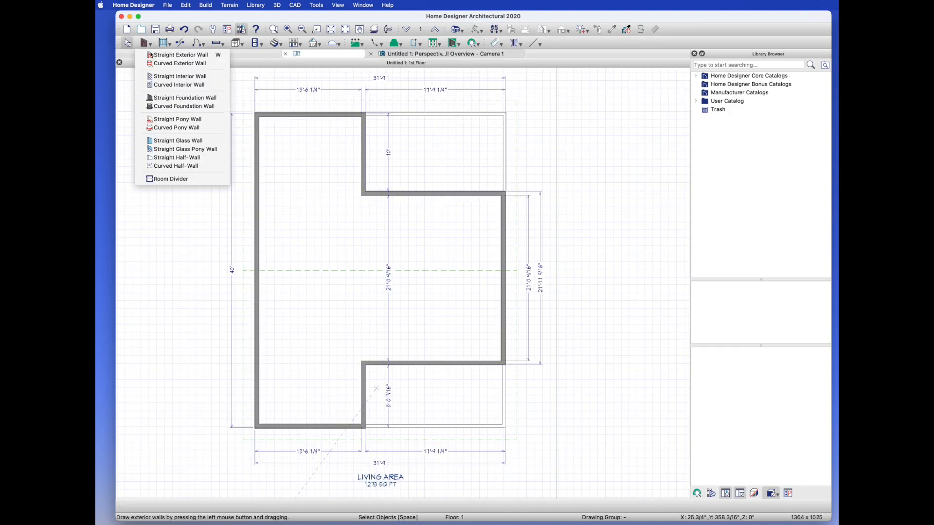
click(153, 78)
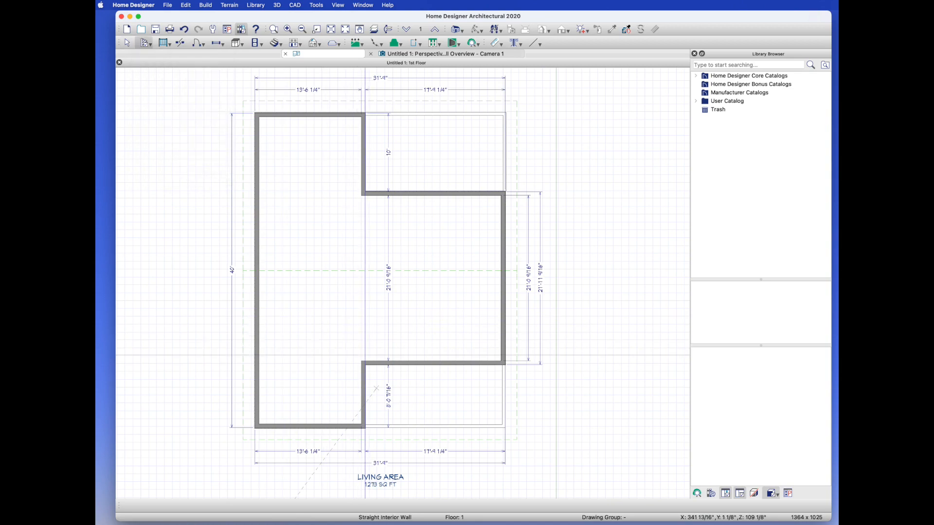
drag(365, 363, 361, 188)
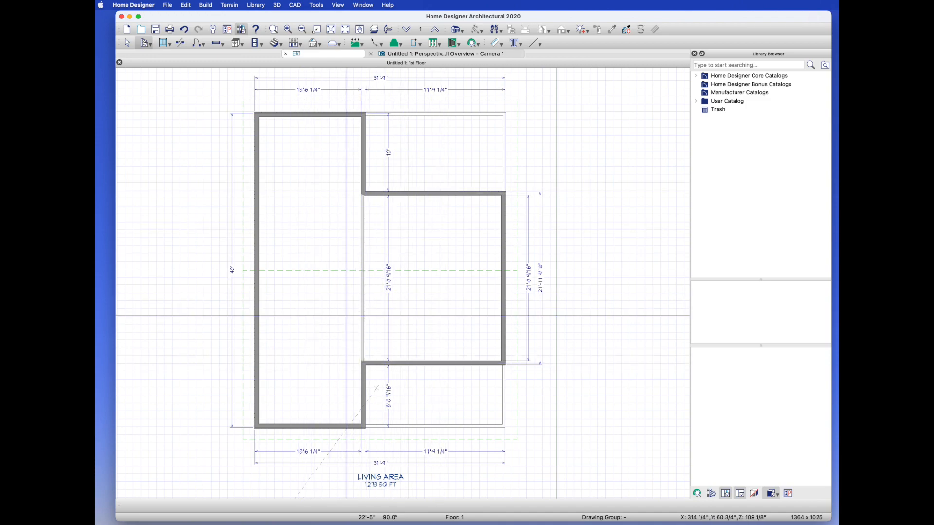
drag(285, 220, 257, 220)
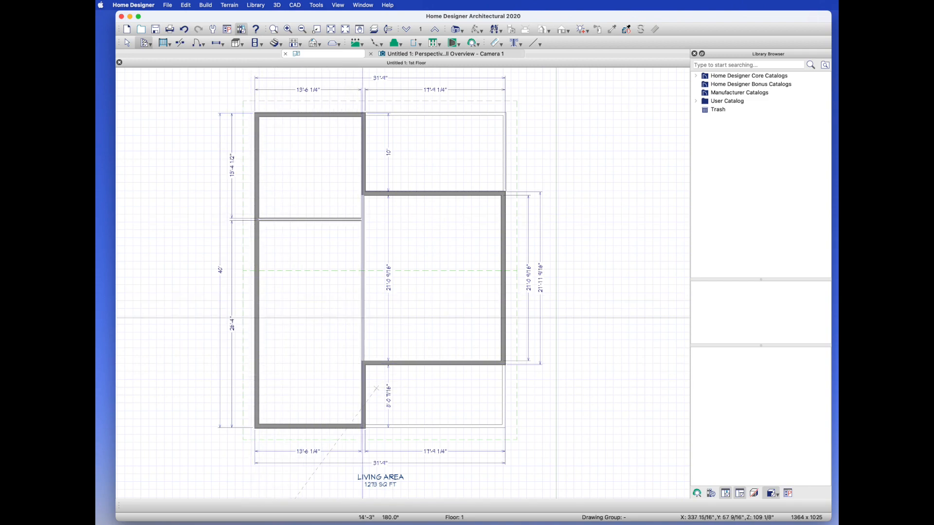
mouse_move(362, 317)
mouse_down()
mouse_move(257, 316)
mouse_move(312, 268)
mouse_move(310, 223)
mouse_up()
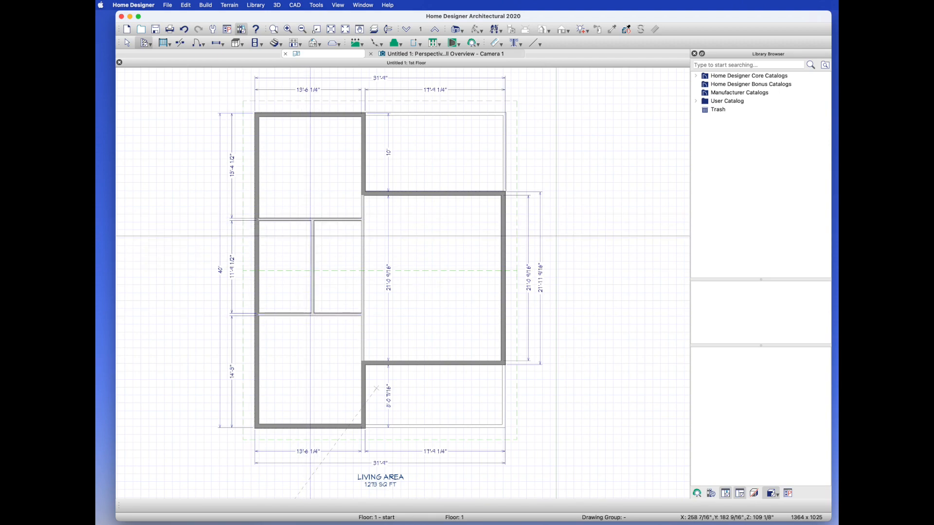
Draw two interior walls across the future bathroom space to form closets about 2'-3 1/2" and 1'-6" deep at its ends
drag(264, 241, 258, 239)
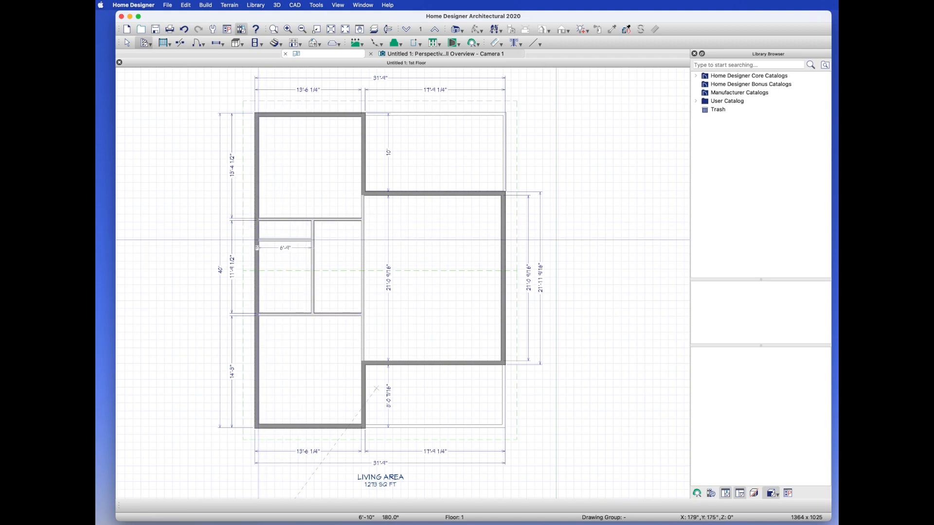
drag(260, 300, 311, 302)
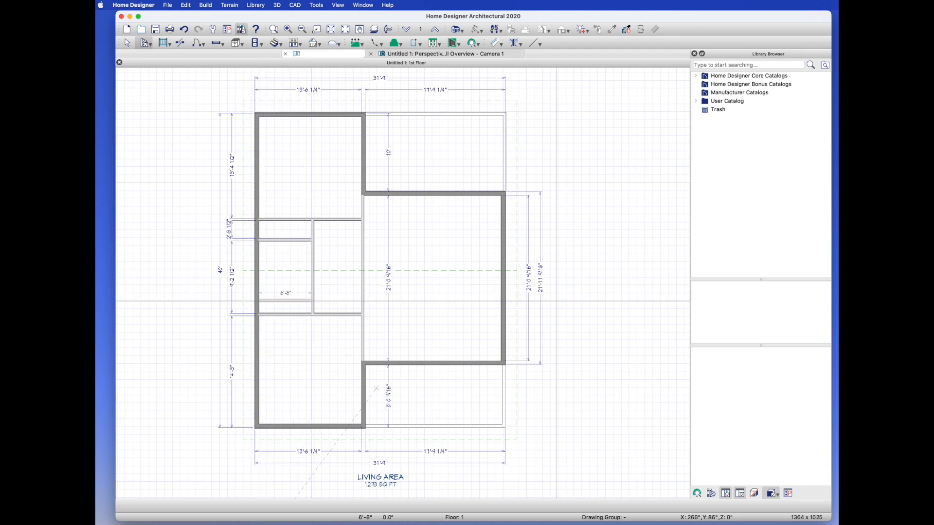
key(Escape)
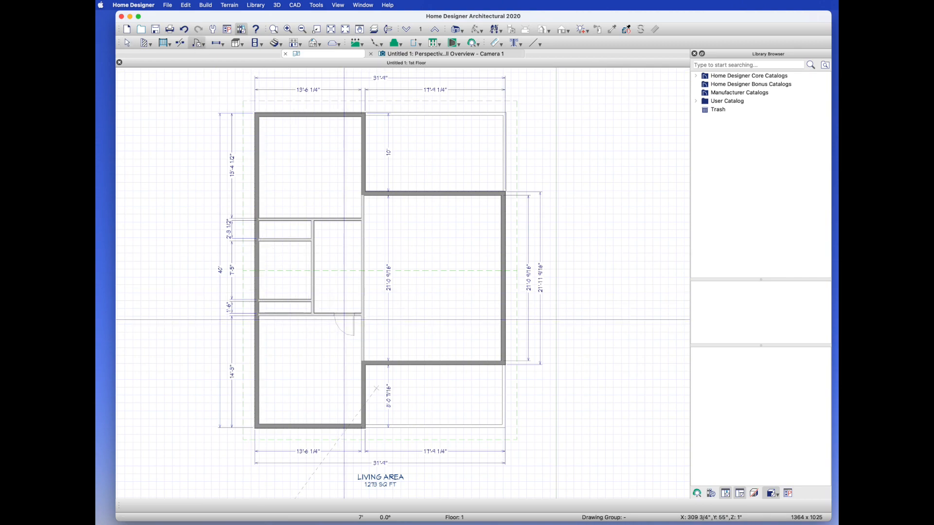
Place hinged doors from the central hall into the lower room, the upper room and the bathroom
click(344, 319)
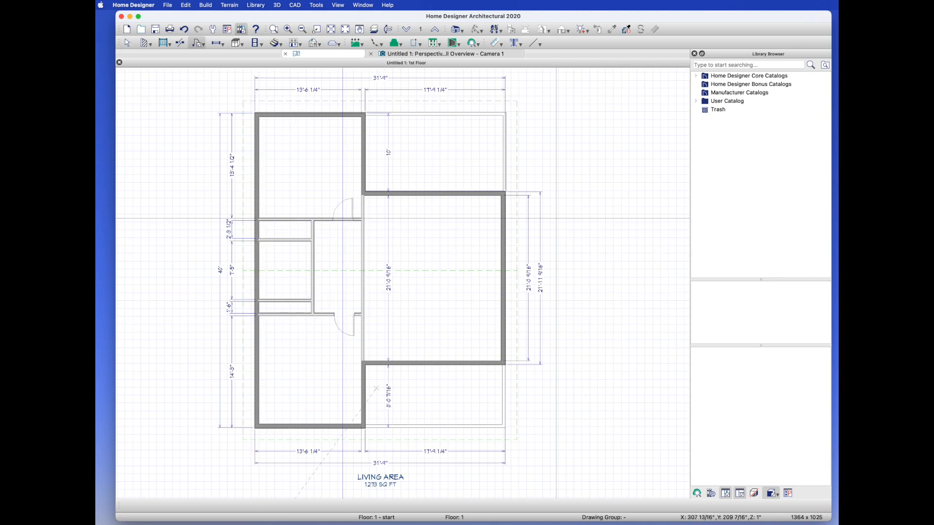
click(346, 213)
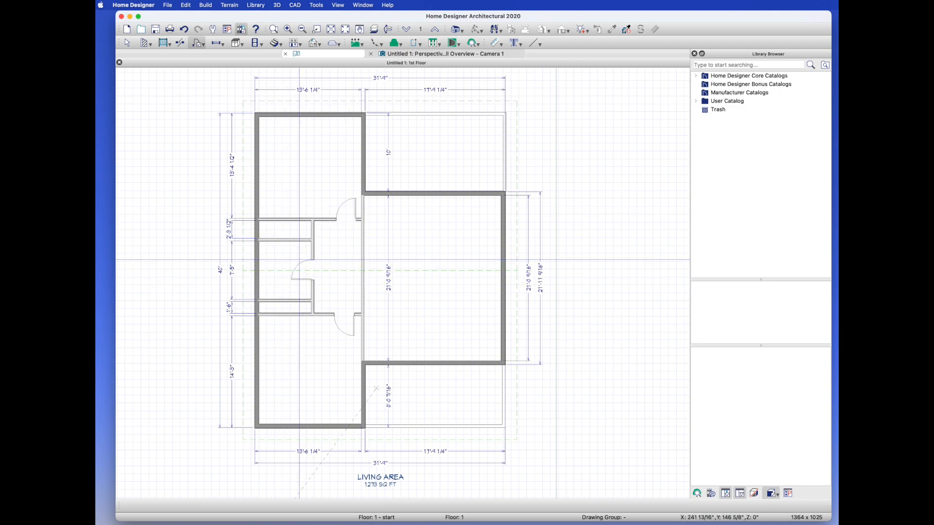
key(Escape)
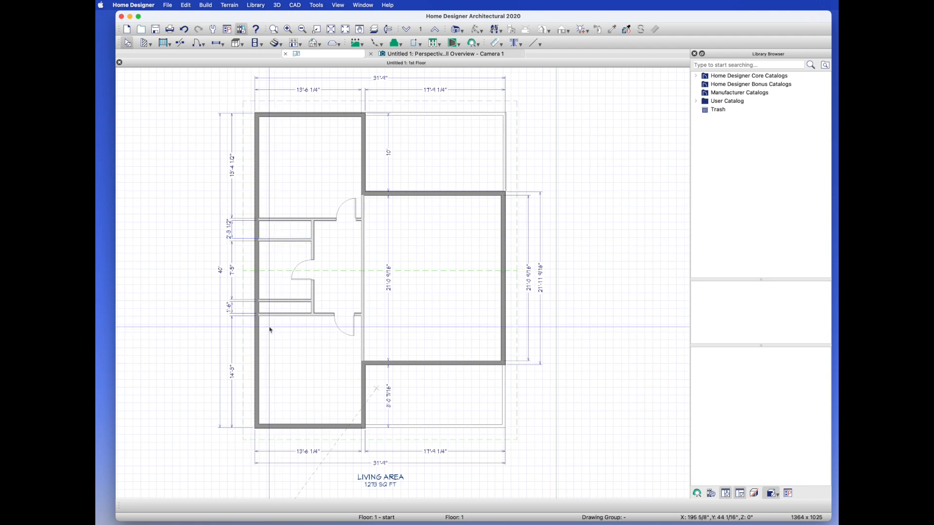
Set the room type of the narrow space below the bathroom to Closet
scroll(276, 305, up, 3)
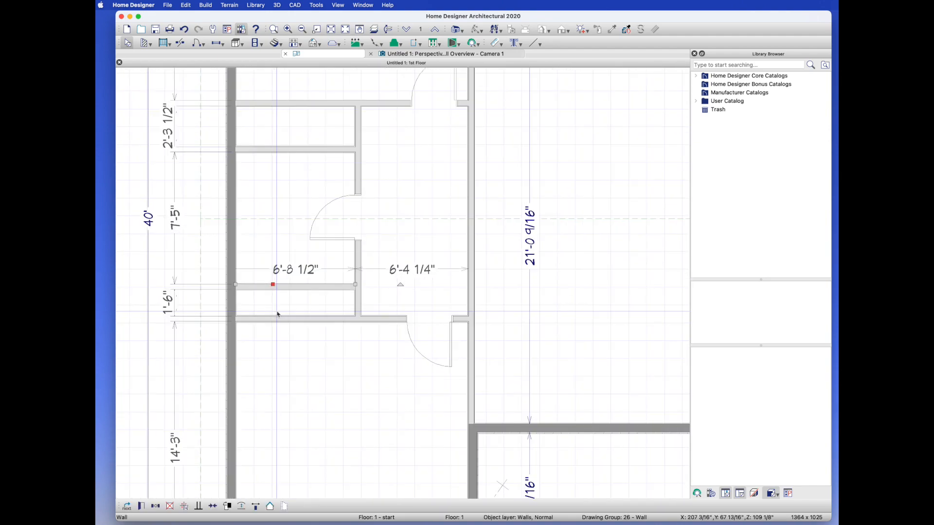
click(278, 308)
scroll(277, 308, up, 1)
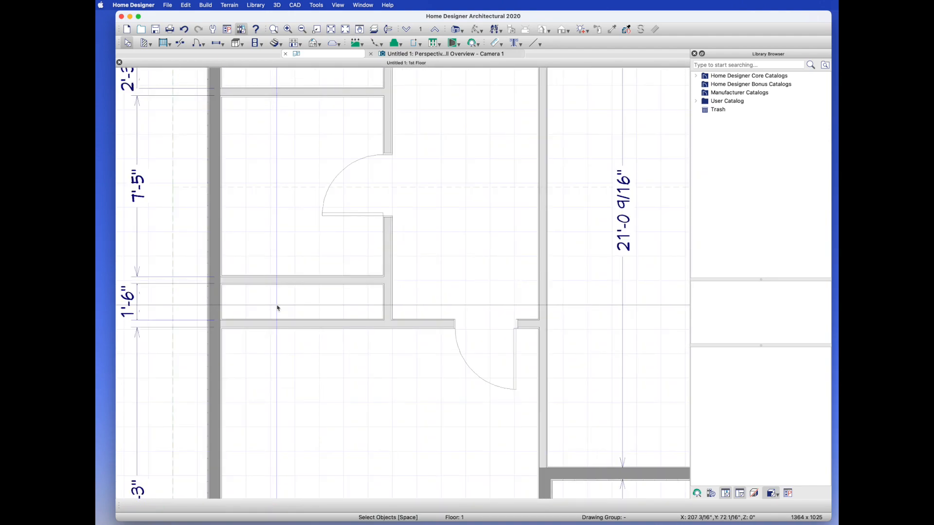
double_click(278, 308)
click(625, 133)
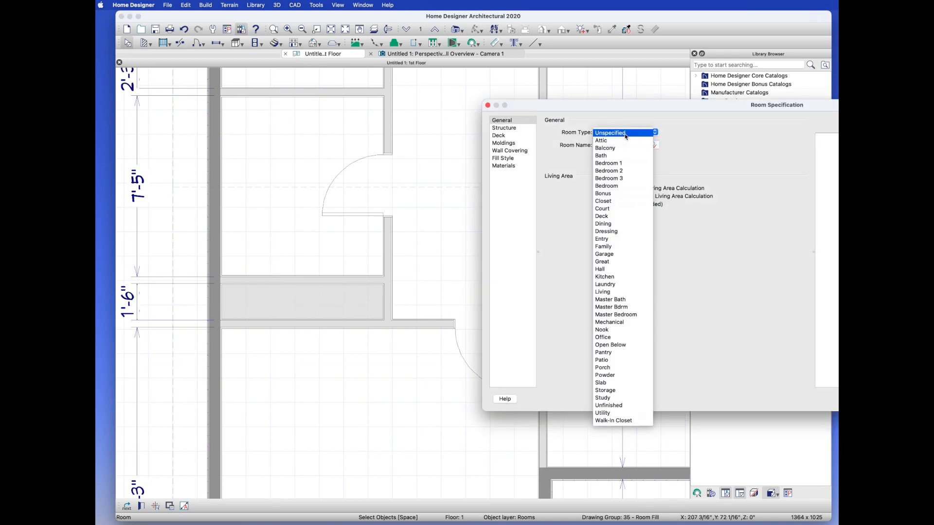
click(610, 203)
key(Return)
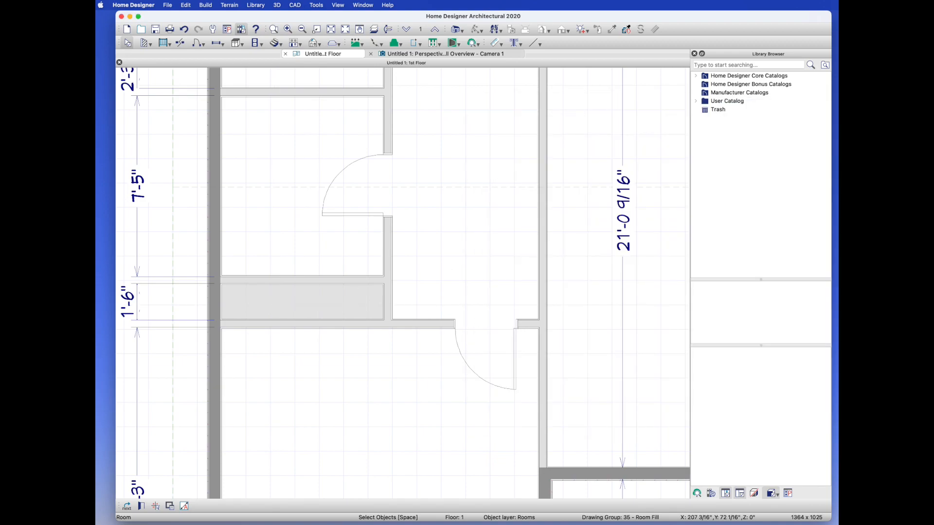
Move the lower closet's upper wall toward the bathroom until the closet is 2'-0" deep
click(294, 278)
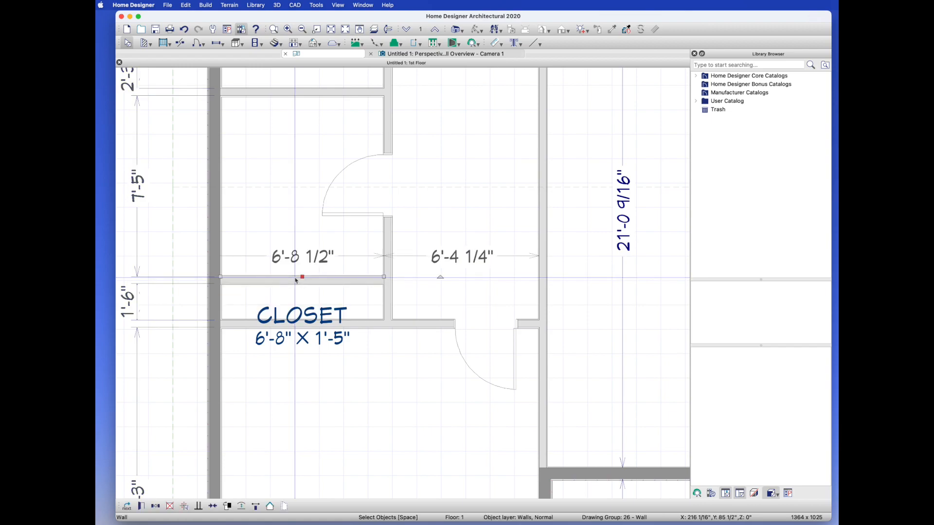
key(Up)
key(Up)
key(Up)
key(Up)
key(Up)
key(Up)
key(Up)
Set the room type of the narrow space above the bathroom to Closet
middle_drag(318, 387, 347, 463)
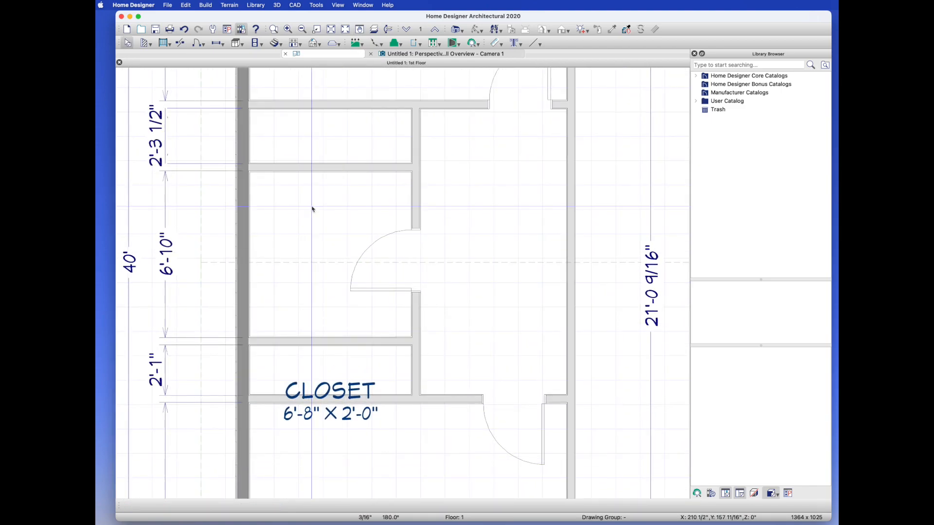
double_click(325, 125)
click(605, 134)
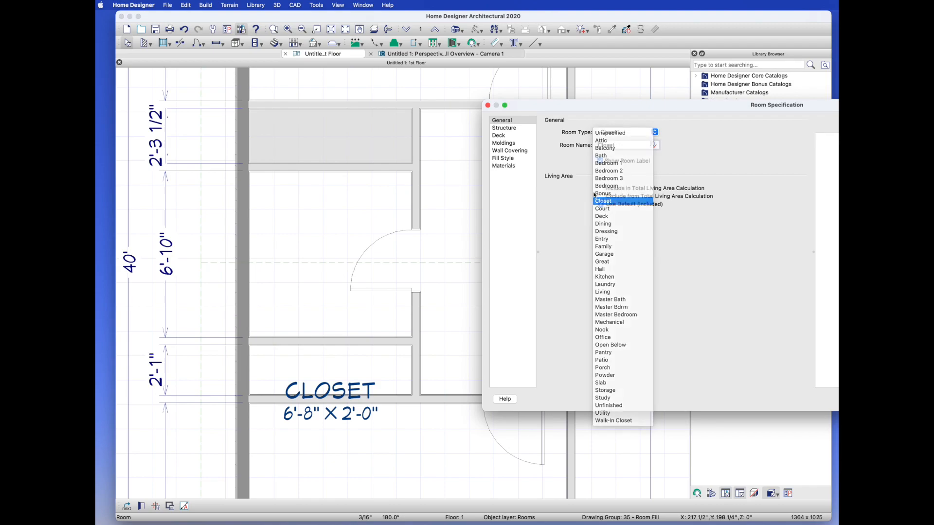
click(603, 201)
key(Return)
Move the wall between the upper closet and the bathroom to make that closet 2'-0" deep
click(385, 169)
drag(385, 169, 385, 162)
key(Escape)
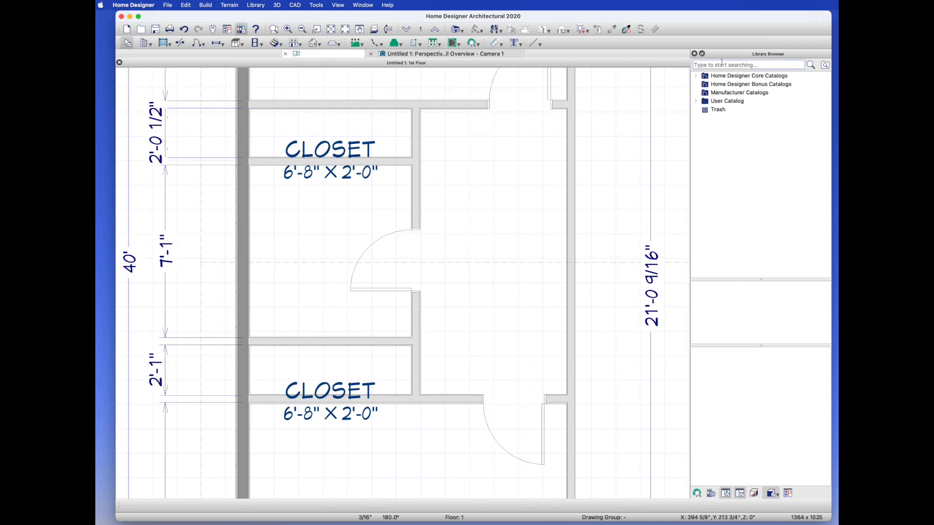
Search the library for "tub" and place Tub-Shower 1 in the bathroom's lower corner against the exterior wall
key(Return)
scroll(704, 222, down, 5)
scroll(704, 221, down, 4)
click(707, 221)
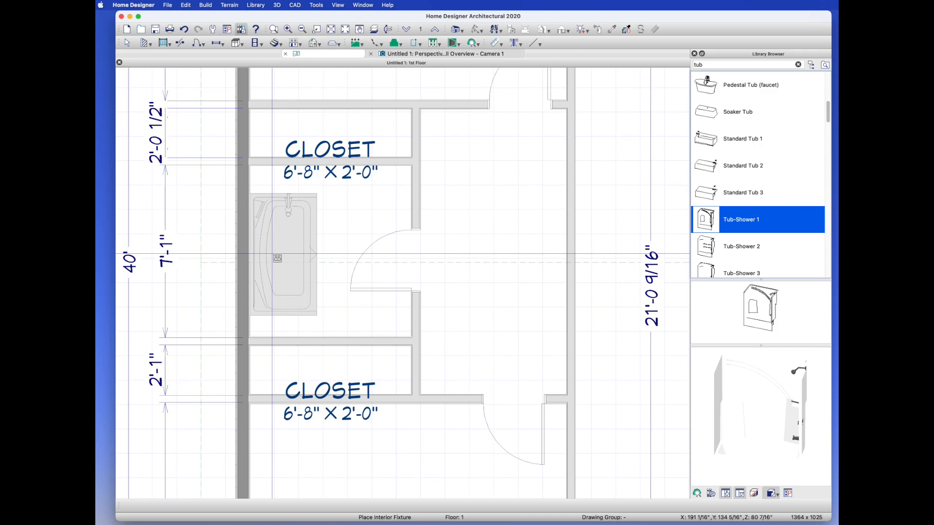
click(283, 293)
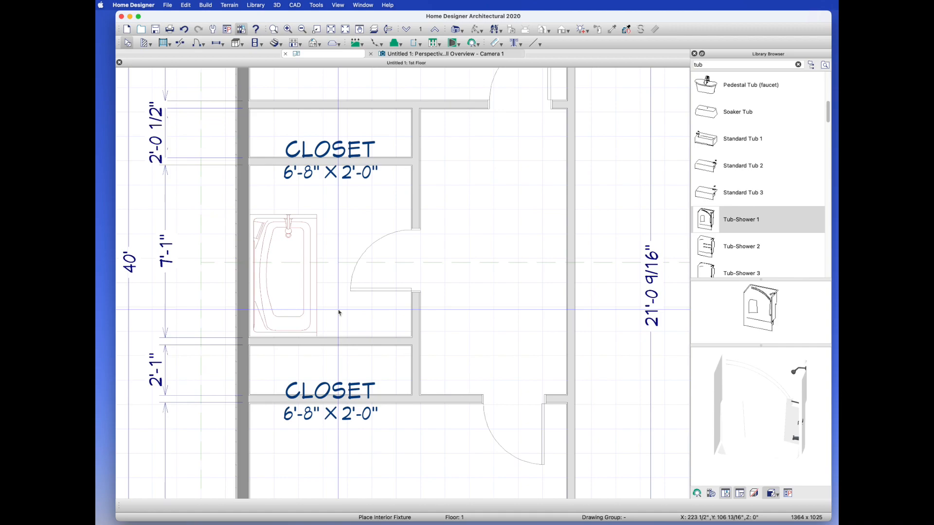
click(330, 161)
drag(330, 161, 330, 158)
key(Escape)
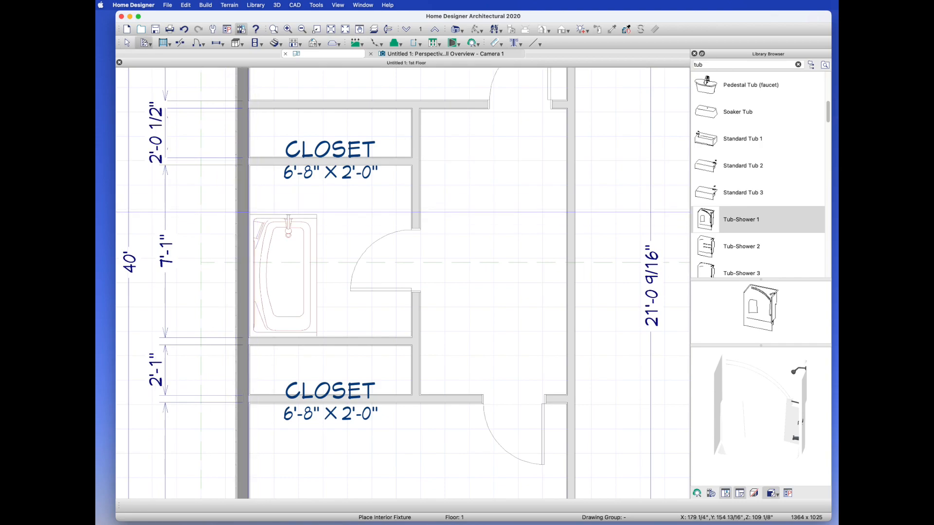
Draw a 3' interior partition from the exterior wall along the faucet end of the tub
mouse_move(311, 212)
mouse_down()
mouse_move(320, 212)
mouse_move(307, 221)
mouse_up()
key(space)
scroll(315, 215, up, 3)
key(Escape)
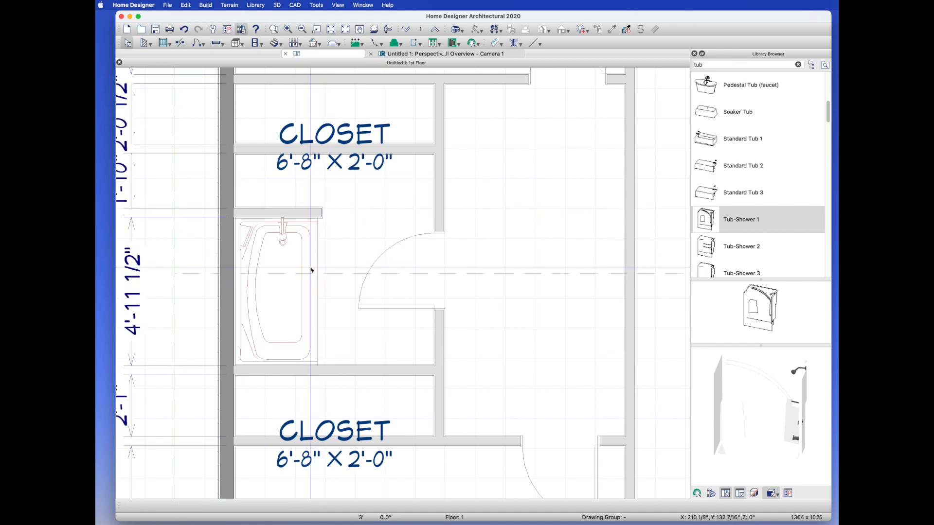
Shift both walls of the upper closet toward the upper room to enlarge the bathroom space above the tub partition
middle_drag(303, 246, 308, 286)
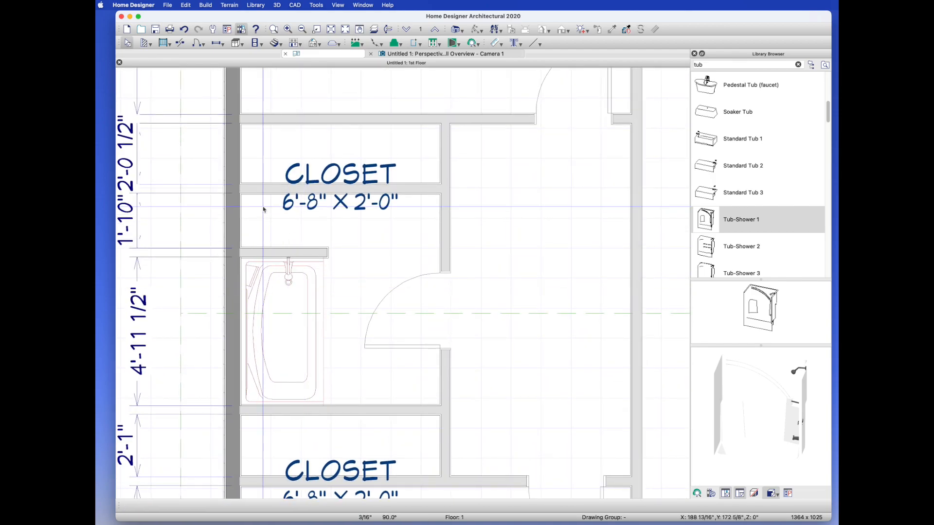
scroll(231, 229, down, 1)
middle_drag(231, 229, 237, 280)
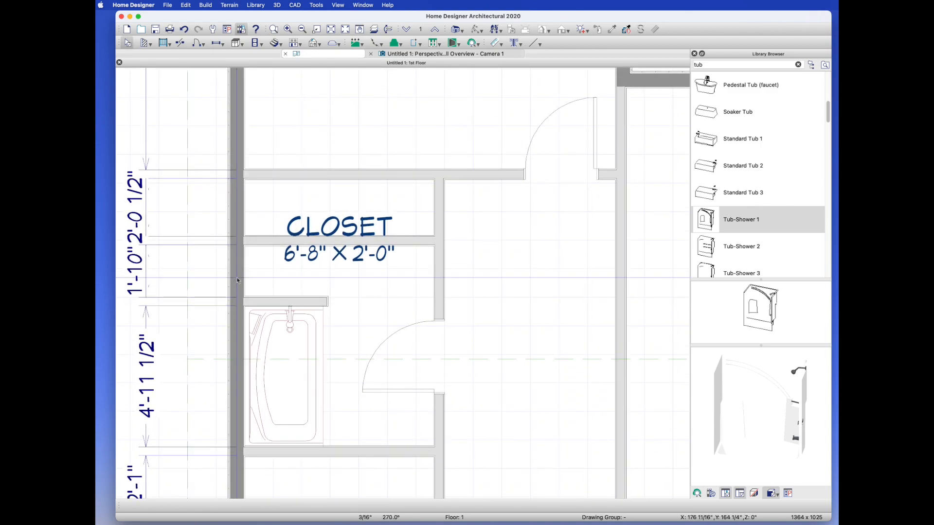
drag(276, 233, 277, 184)
click(276, 179)
key(Up)
key(Up)
key(Up)
key(Up)
key(Up)
key(Up)
key(Up)
key(Up)
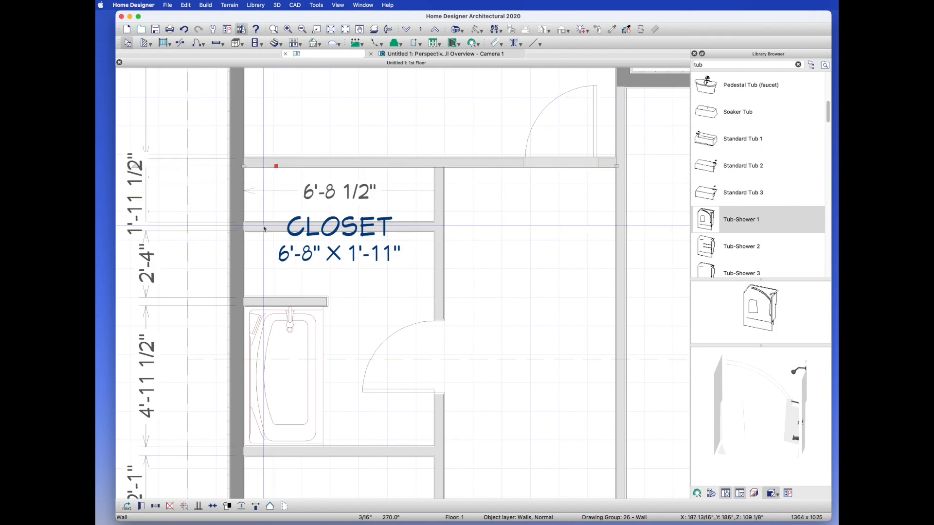
key(Up)
Move the upper closet's lower wall farther up until the space above the tub partition is 2'-10" wide
click(258, 228)
key(Up)
key(Up)
key(Up)
key(Up)
key(Up)
key(Up)
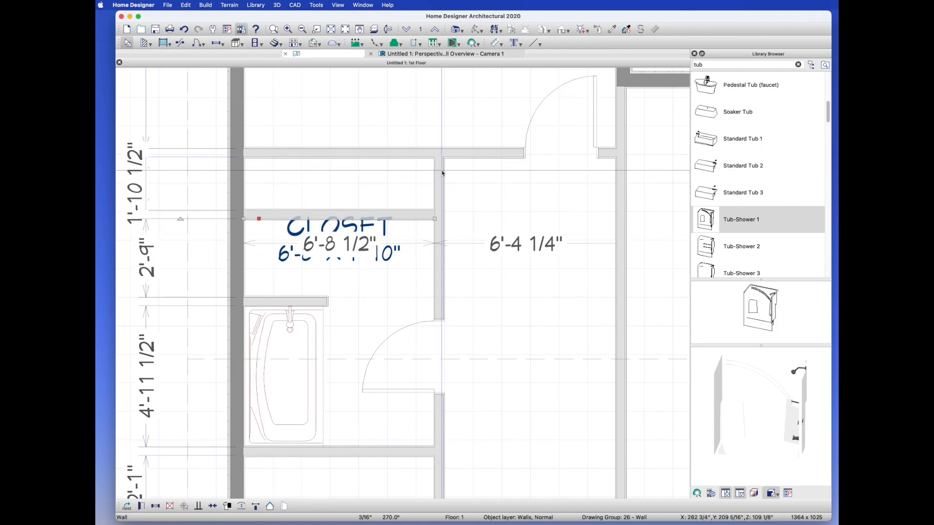
Search the library for "toilet" and place the Standard toilet against the exterior wall between the upper closet and tub partition
text(toilet)
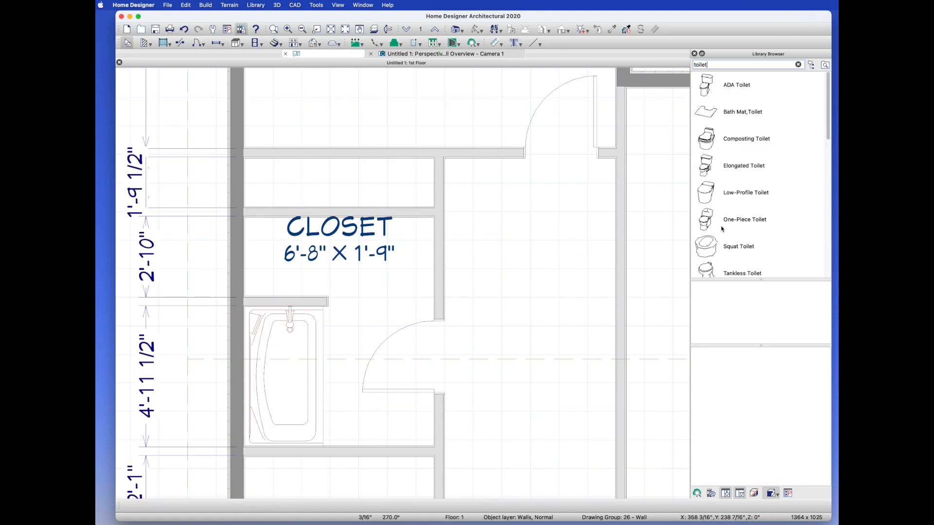
scroll(722, 228, down, 5)
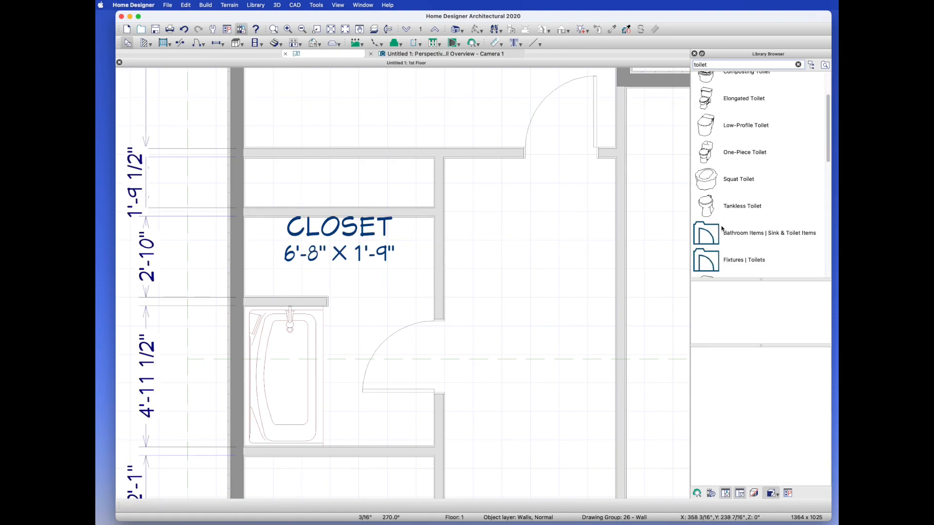
scroll(722, 227, down, 3)
click(722, 232)
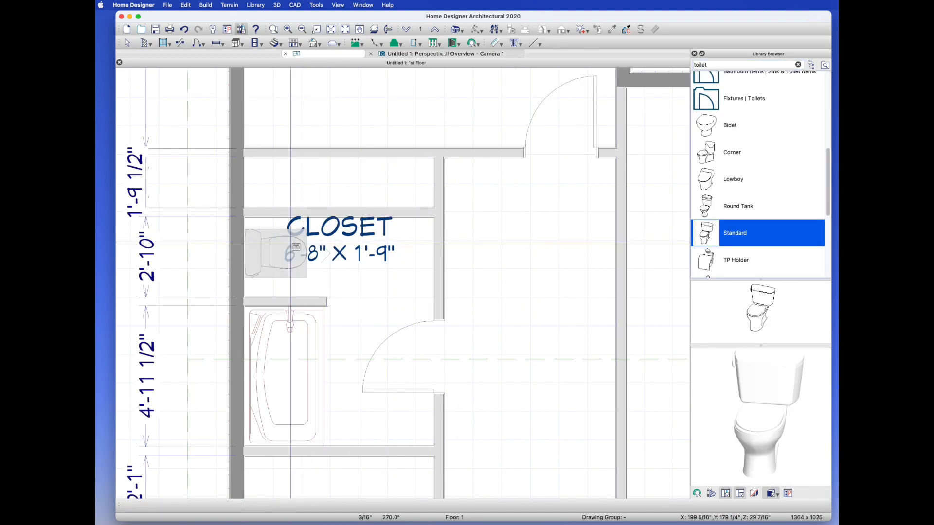
click(277, 246)
scroll(333, 229, down, 2)
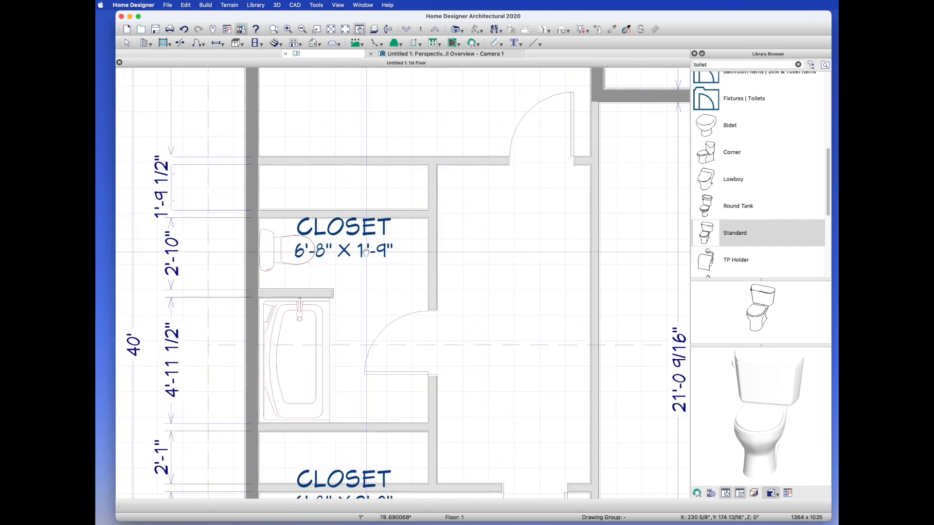
Move the upper closet's lower wall to widen the toilet space to 3'
click(303, 199)
drag(303, 199, 303, 197)
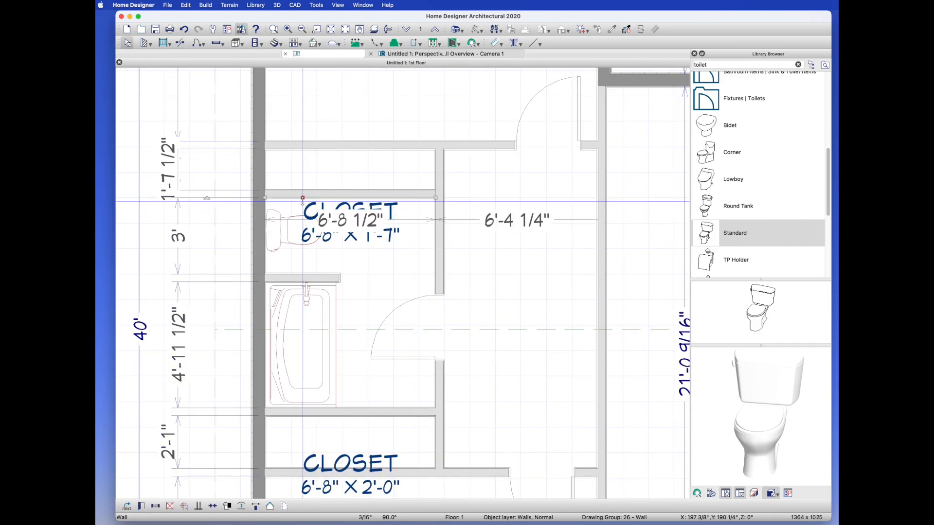
click(273, 238)
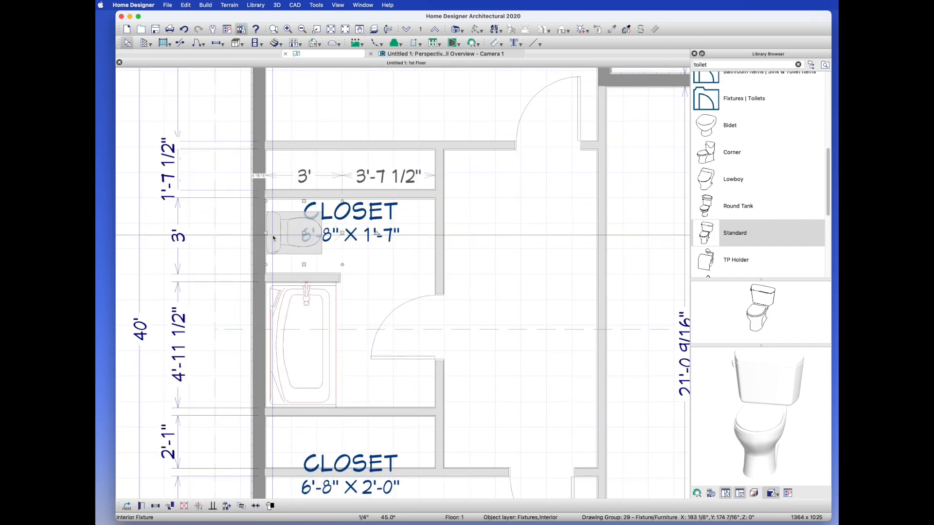
key(Escape)
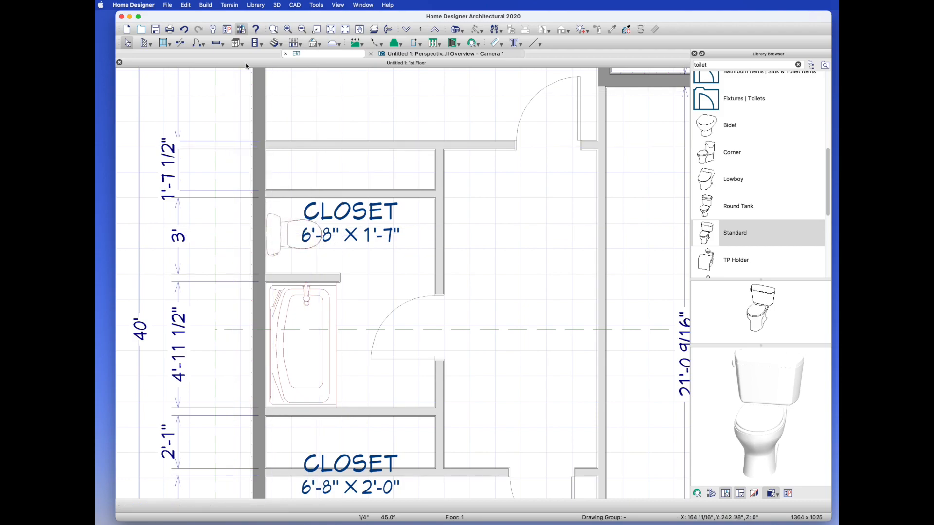
Move the upper closet's upper wall up so the closet is 2'-0 1/2" deep
click(339, 219)
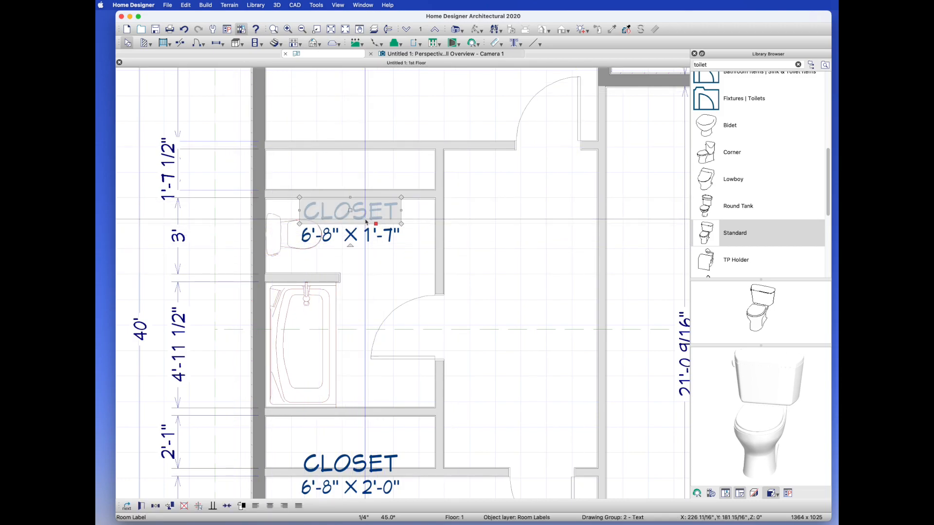
drag(340, 219, 425, 143)
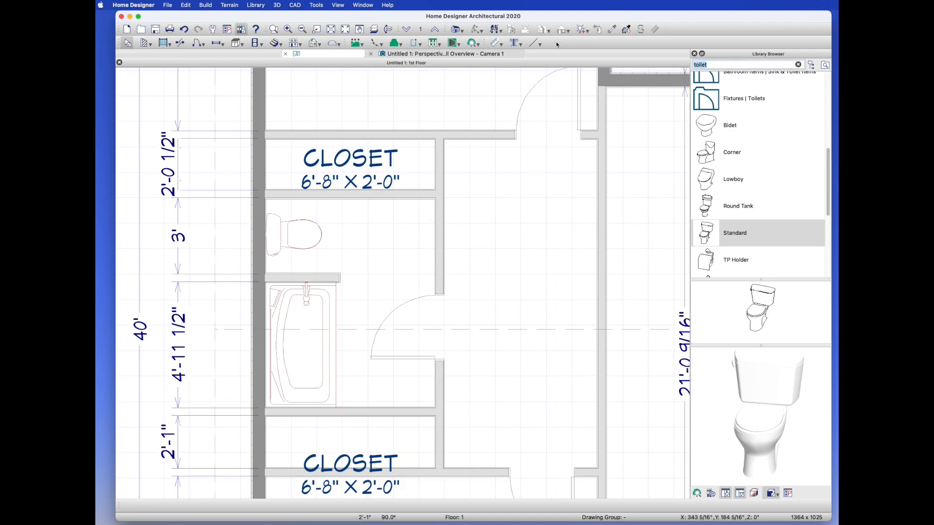
Search the library for "pedestal" and place Pedestal Sink 01 against the bathroom's hall-side wall, opposite the toilet
text(pedestal)
key(Return)
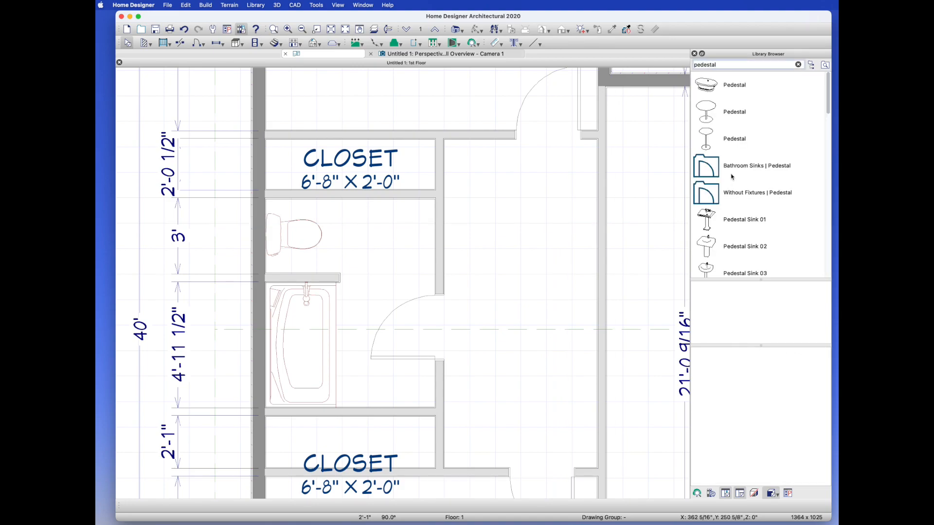
click(710, 220)
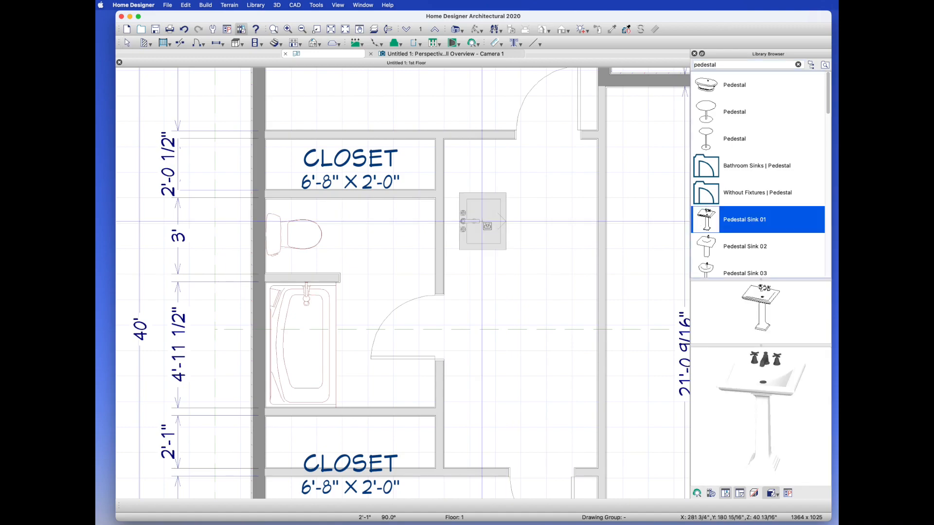
click(477, 227)
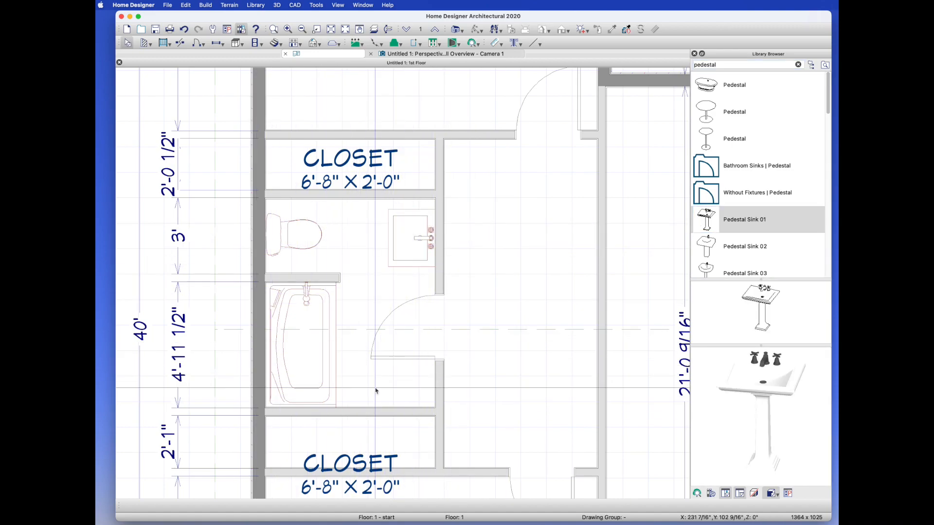
Try rotating the pedestal sink opposite the toilet by 90°, and delete it from that spot
click(409, 237)
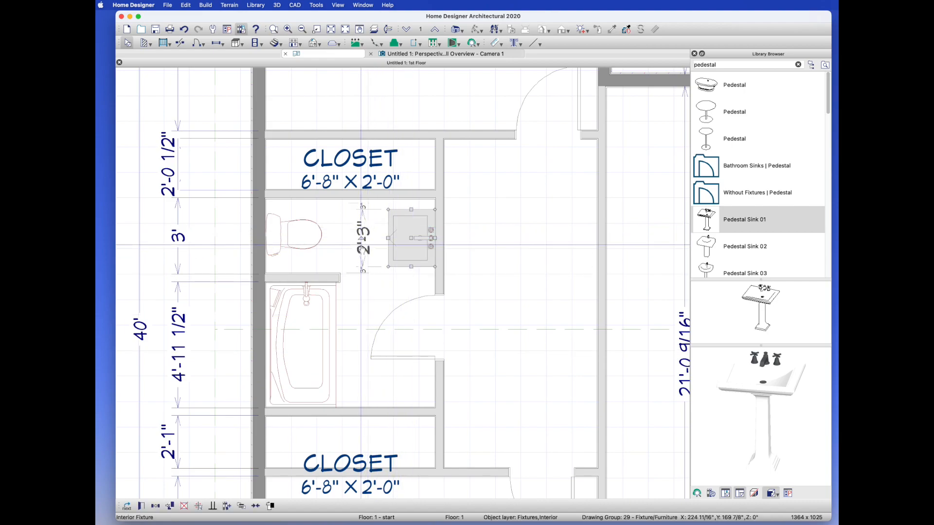
drag(362, 237, 386, 209)
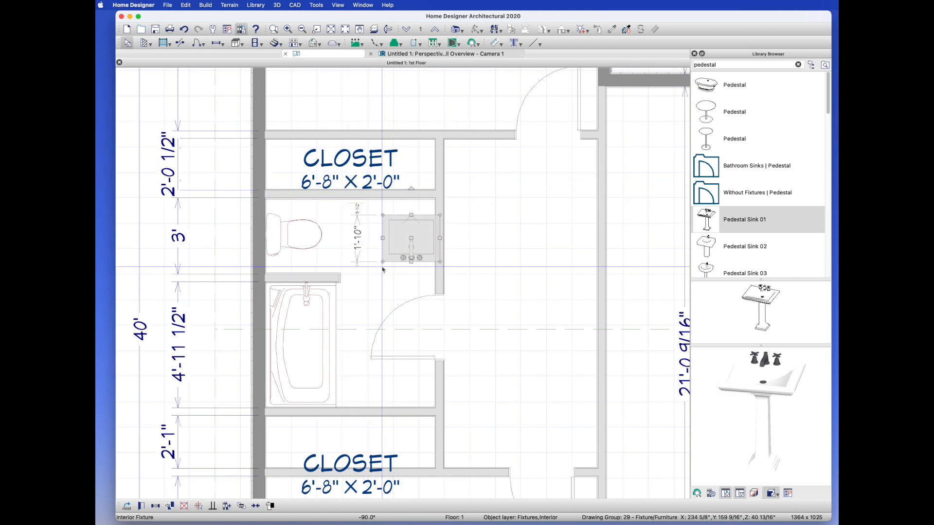
key(Delete)
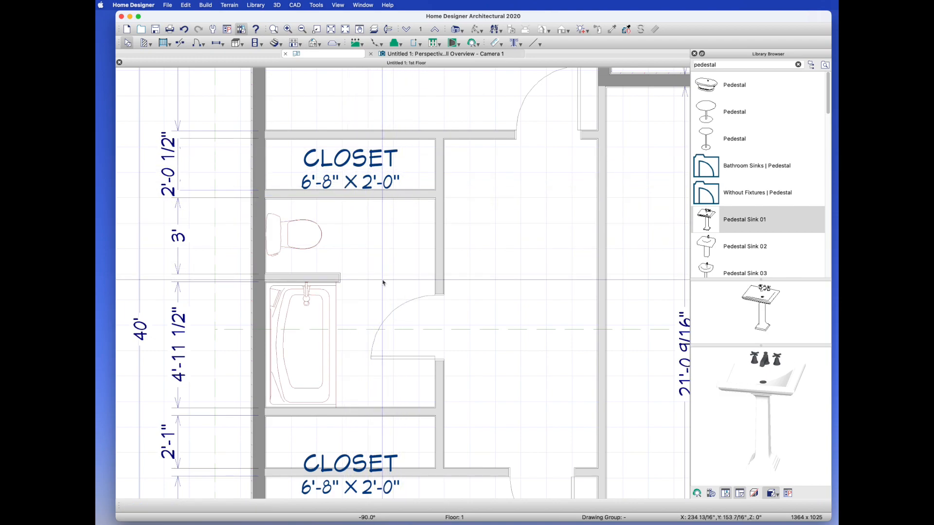
Place Pedestal Sink 01 beside the tub against the lower closet's wall and shift the bathroom door up to clear it
click(389, 416)
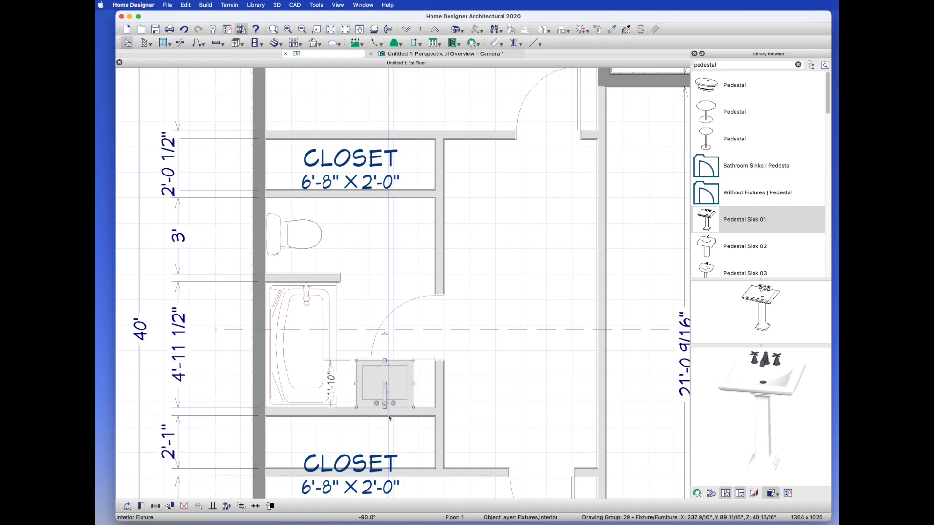
click(438, 322)
drag(437, 323, 435, 299)
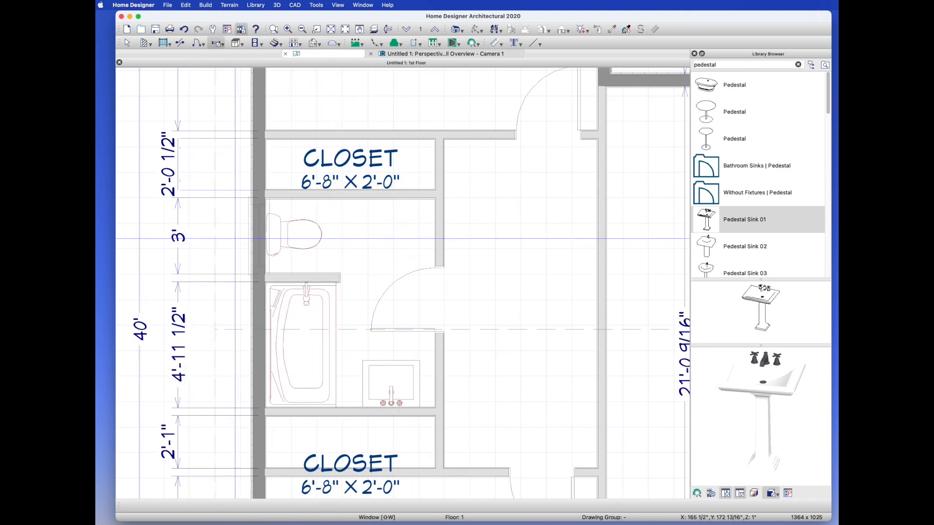
Add a window in the exterior wall behind the toilet and narrow it to 1'-8 1/4", centered in the toilet space
click(257, 239)
key(space)
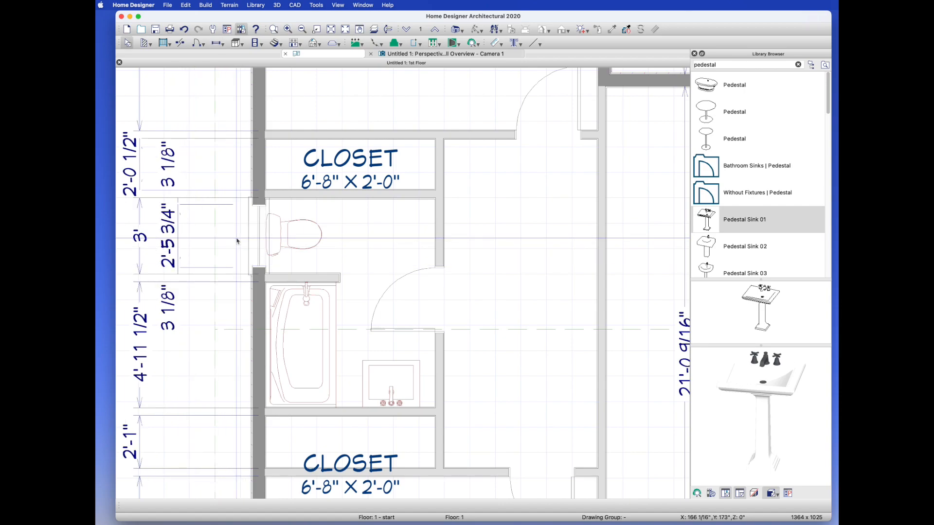
click(259, 214)
drag(258, 210, 258, 217)
click(234, 186)
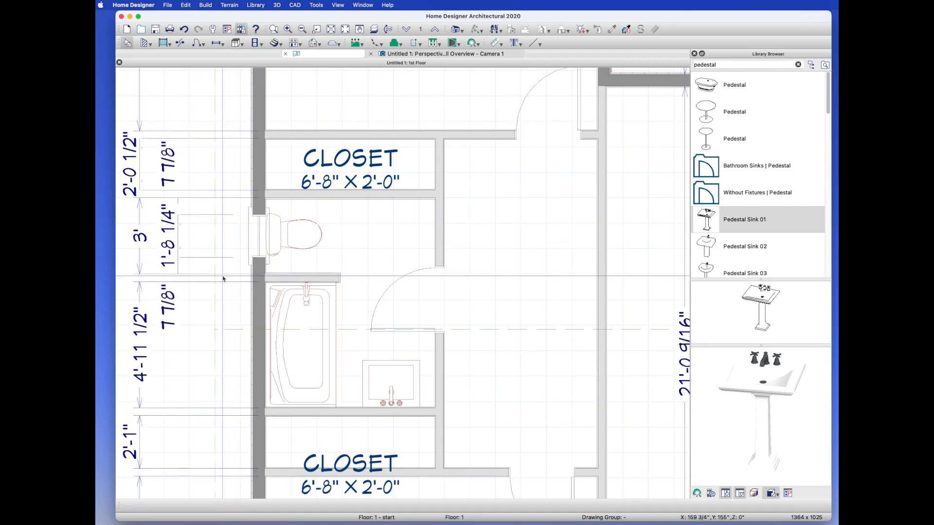
Create a Full Camera view inside the bathroom and look around from the window to the pedestal sink
click(459, 31)
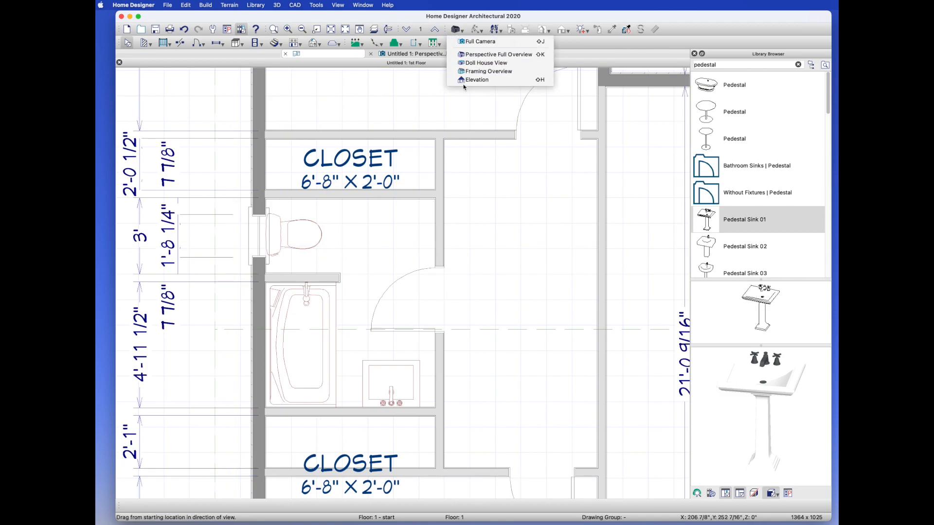
click(466, 43)
drag(407, 221, 400, 229)
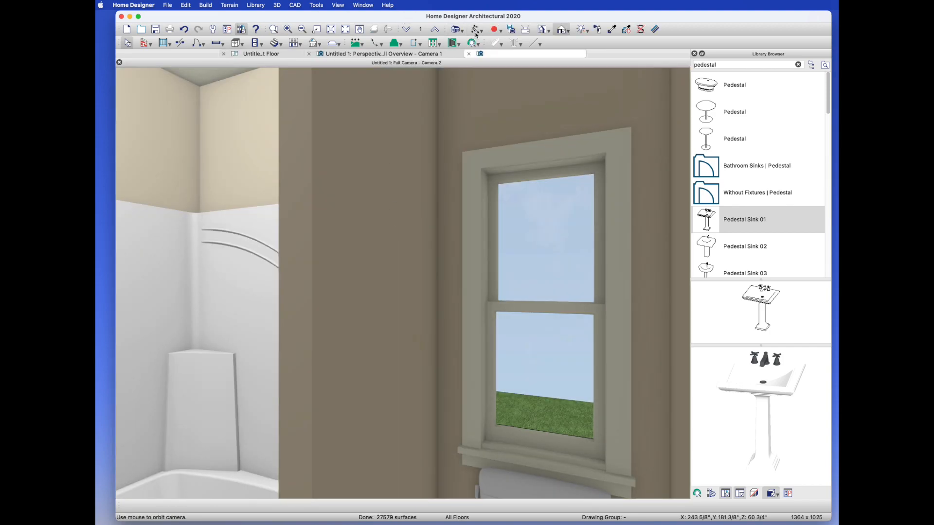
drag(448, 201, 322, 328)
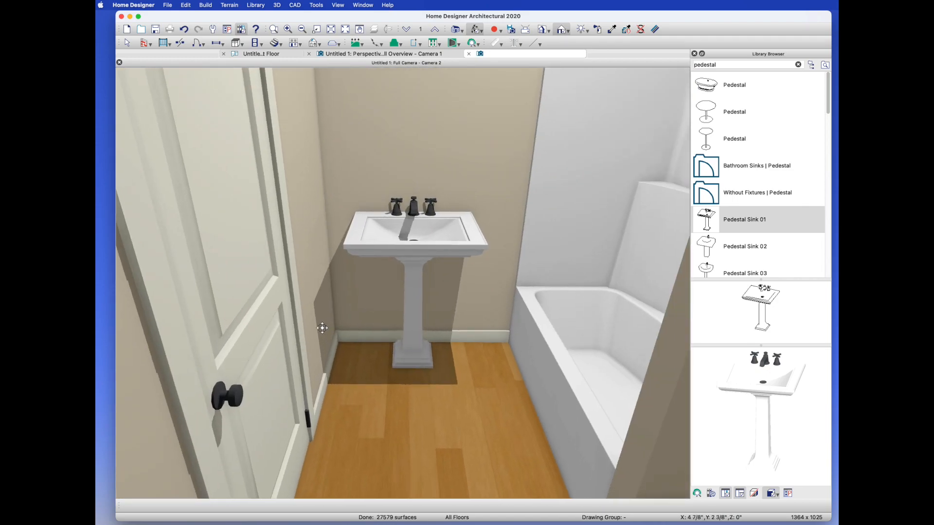
Set the bathroom door's 3D display to Show Open
double_click(232, 281)
click(452, 135)
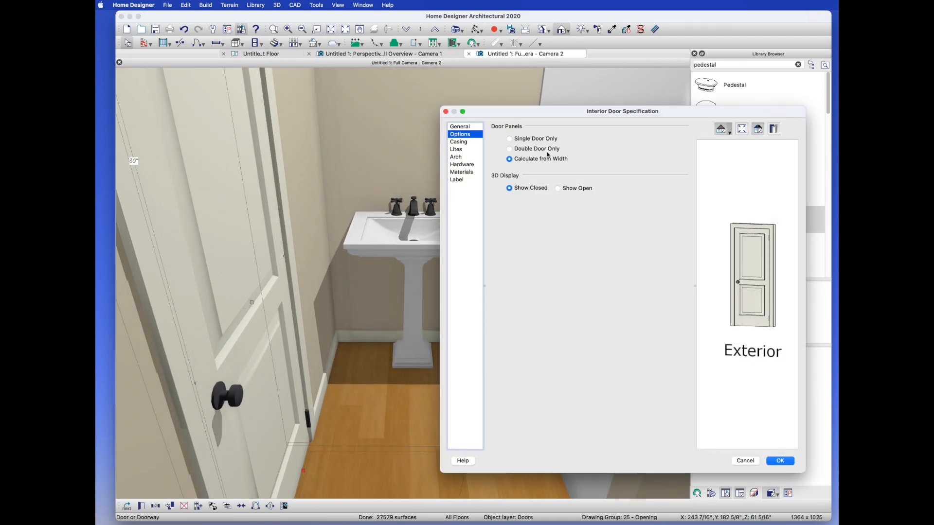
click(558, 189)
key(Return)
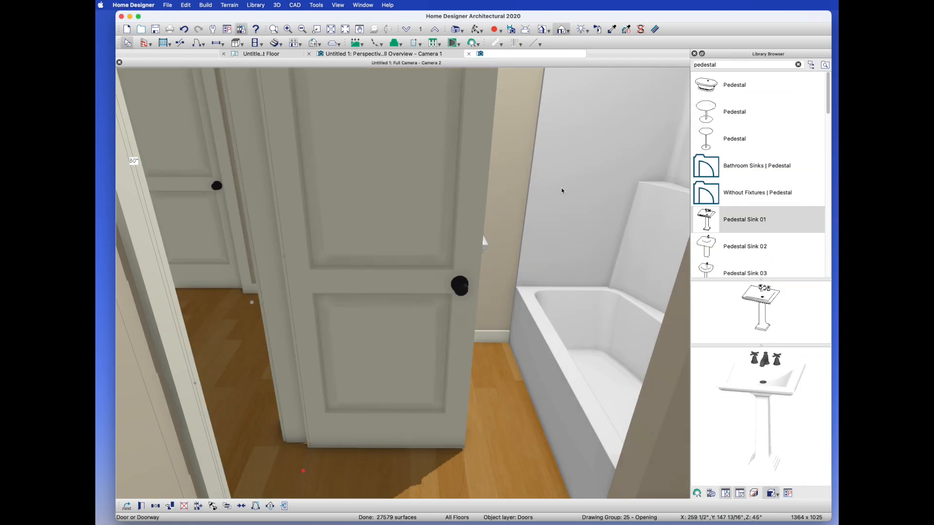
Raise the sill of the window above the toilet to 40" from the floor, keeping its top in place
drag(387, 241, 423, 308)
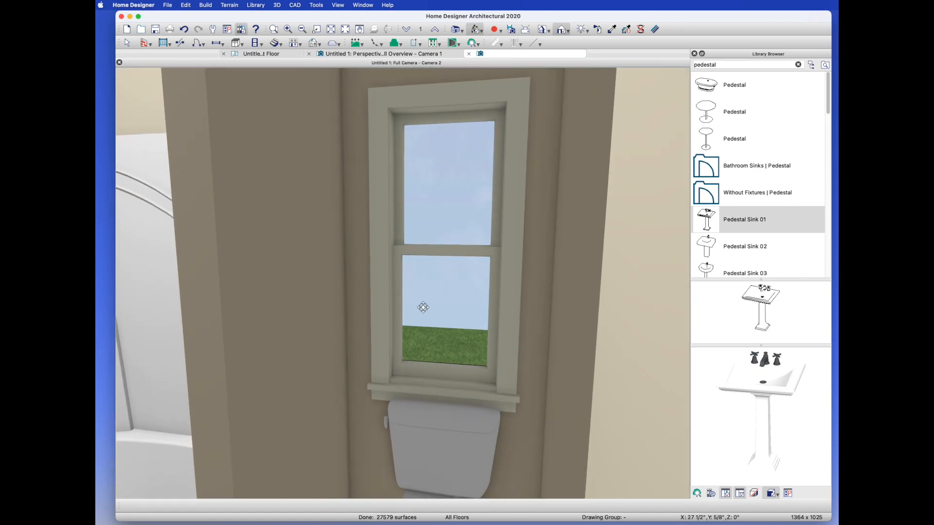
click(422, 361)
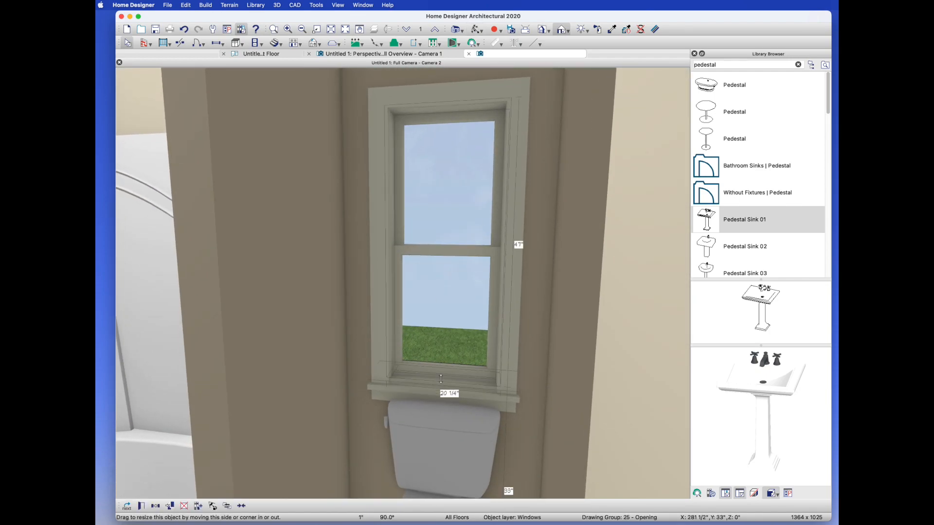
drag(438, 344, 438, 344)
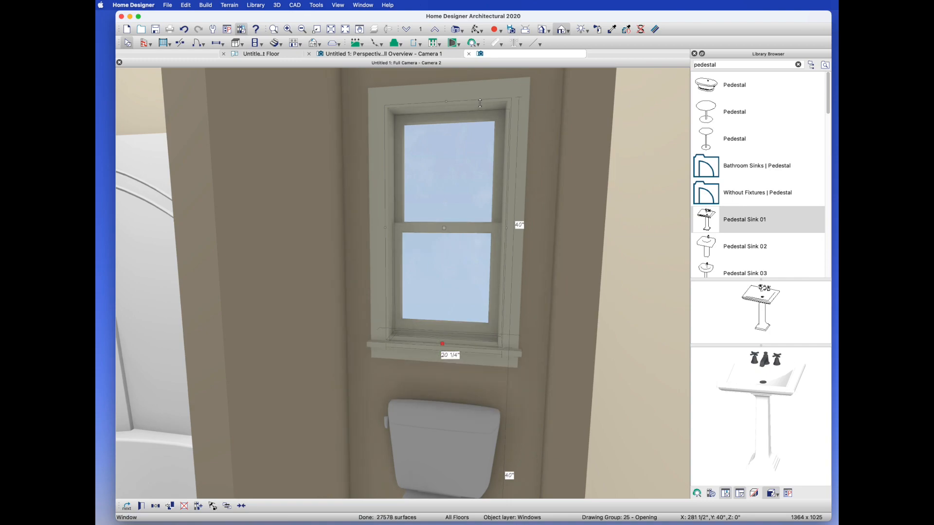
Walk the camera out of the bathroom into the hall, facing the large room's wall
click(479, 32)
click(477, 30)
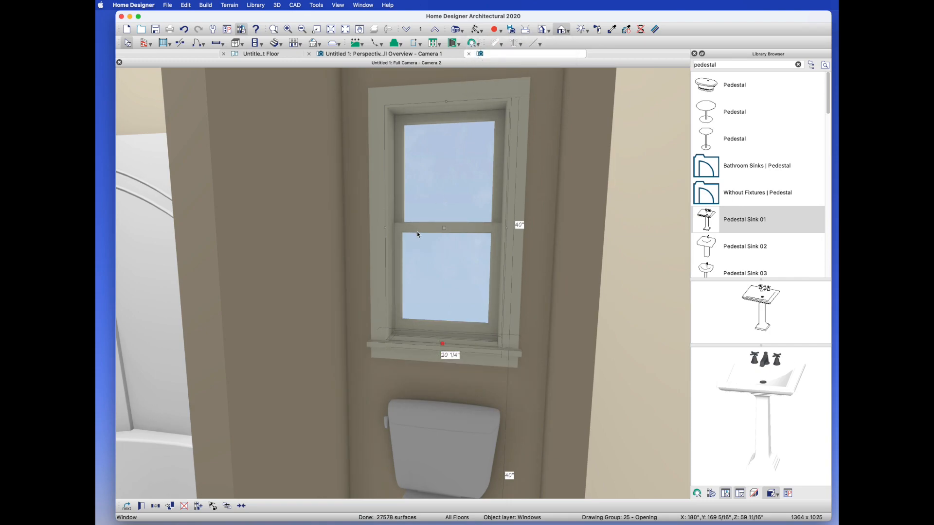
drag(453, 243, 302, 263)
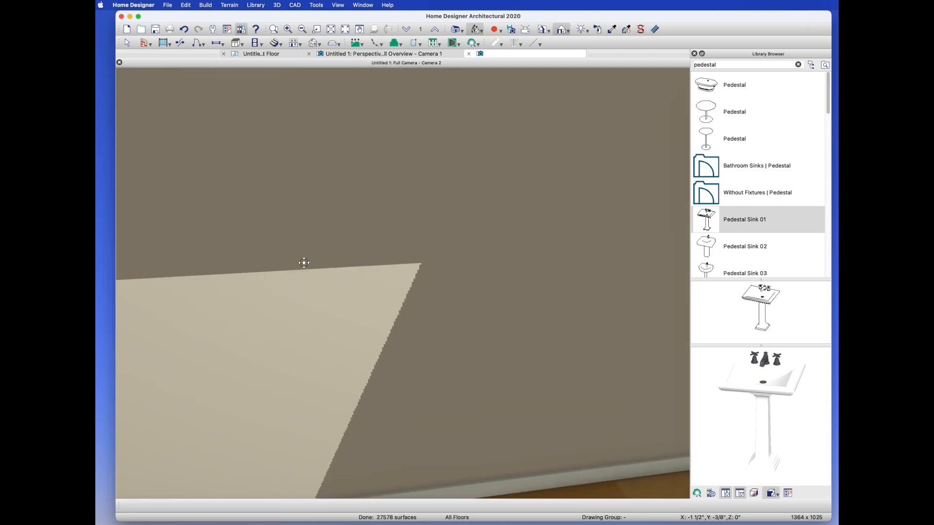
Return to the first-floor plan and place a doorway in the wall between the hall and the large room
key(ctrl+Tab)
scroll(349, 316, down, 3)
scroll(349, 316, down, 2)
middle_drag(349, 315, 249, 295)
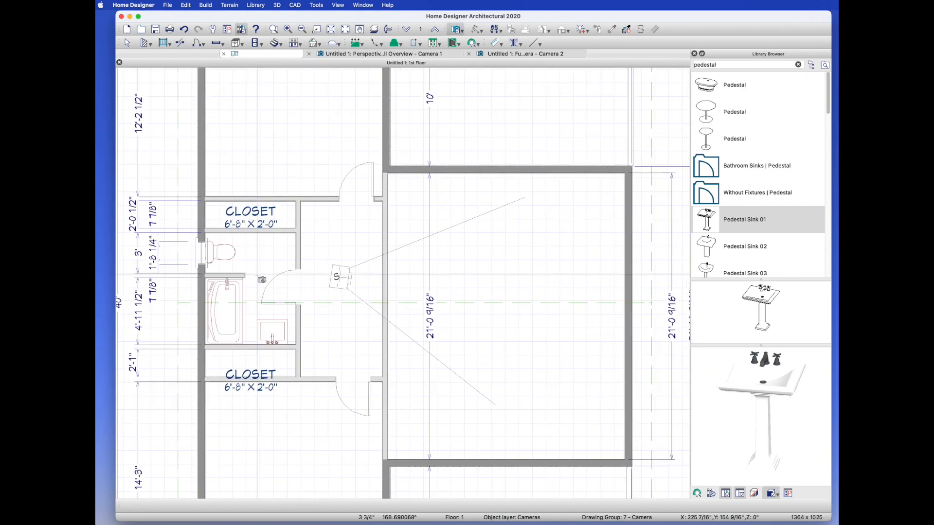
click(203, 44)
click(217, 63)
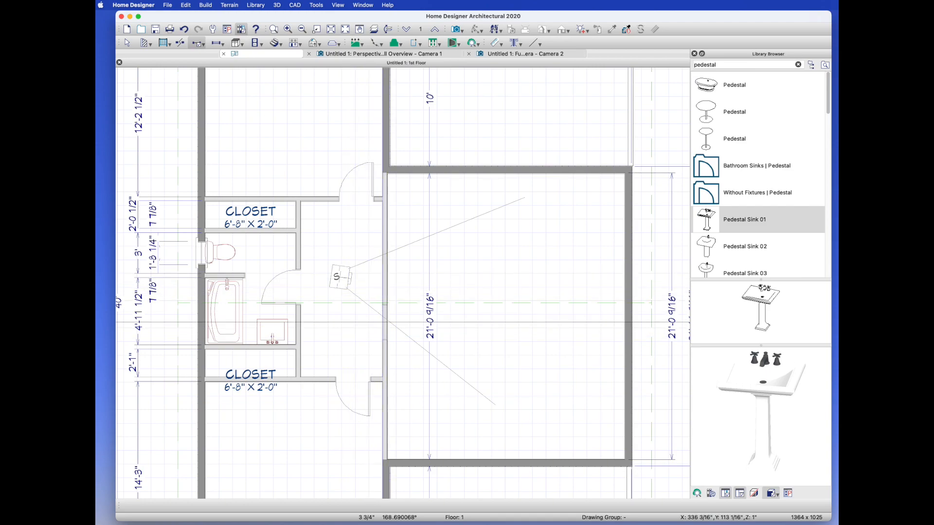
click(384, 339)
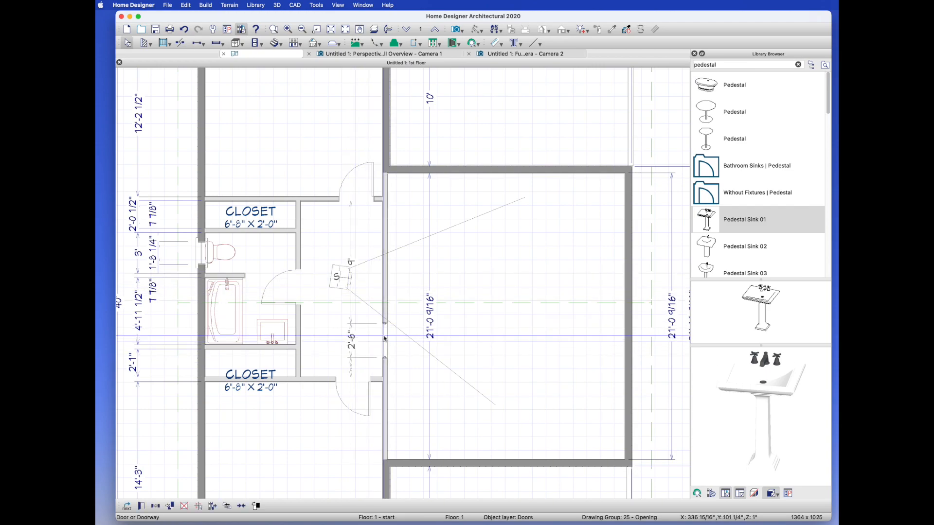
Reposition the new doorway along the hall wall and set its width to 5'
drag(383, 323, 386, 307)
drag(385, 350, 385, 345)
double_click(385, 346)
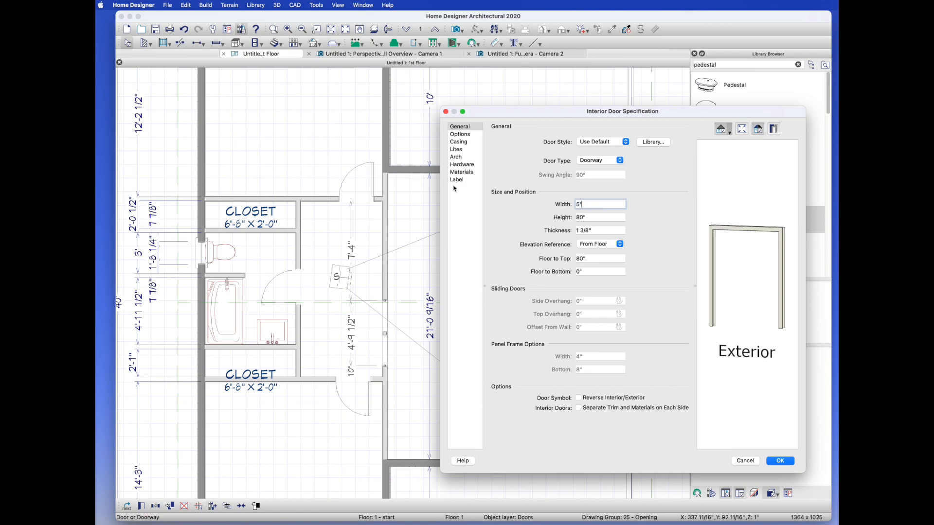
text(5')
key(Return)
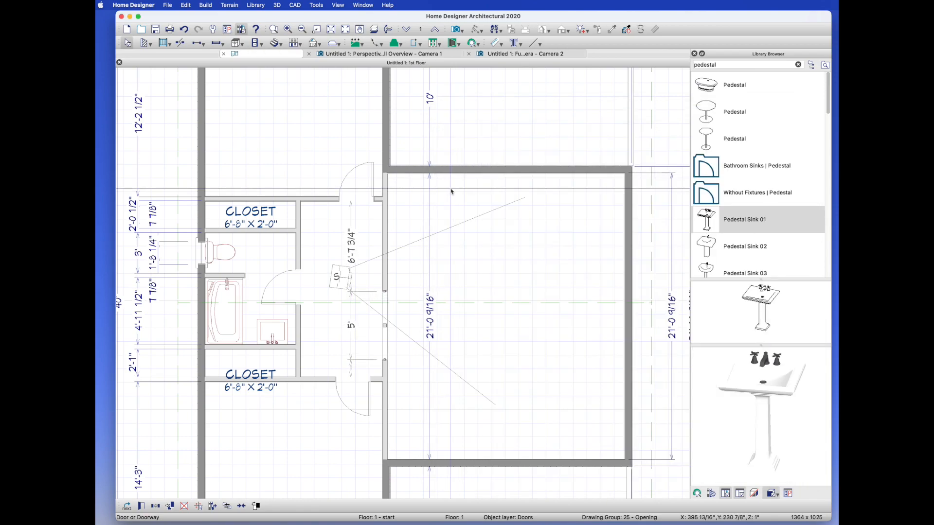
In the interior camera view, give the 5' doorway between the hall and the large room a Round Top arch
click(525, 288)
key(ctrl+Tab)
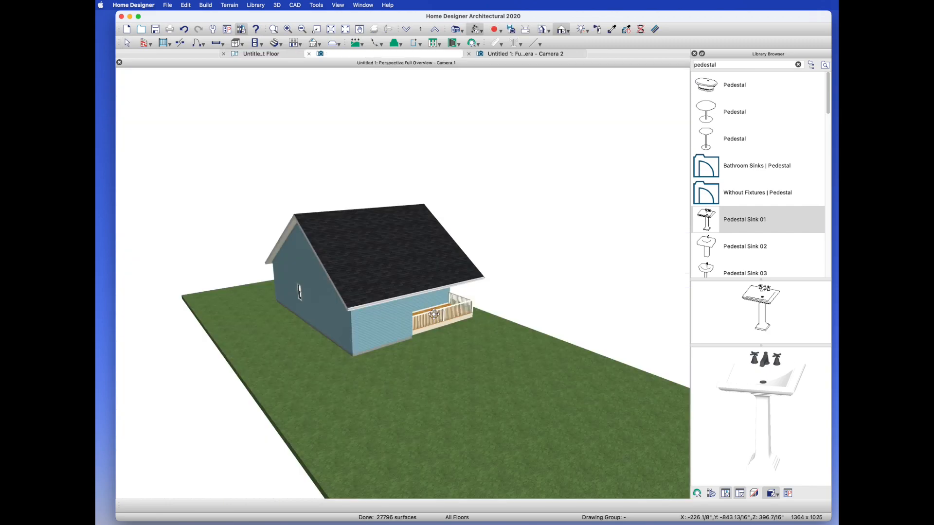
key(ctrl+Tab)
drag(493, 274, 503, 289)
scroll(428, 328, down, 2)
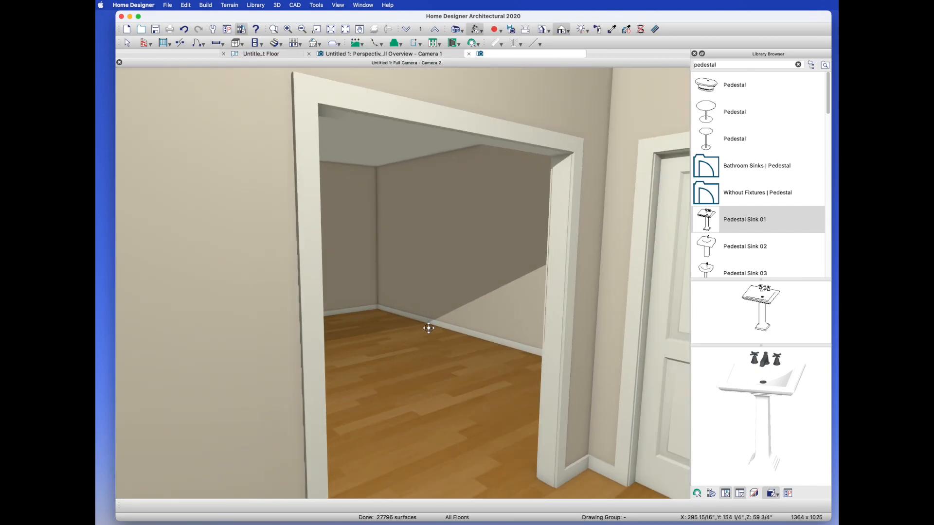
drag(392, 330, 398, 352)
drag(410, 310, 403, 295)
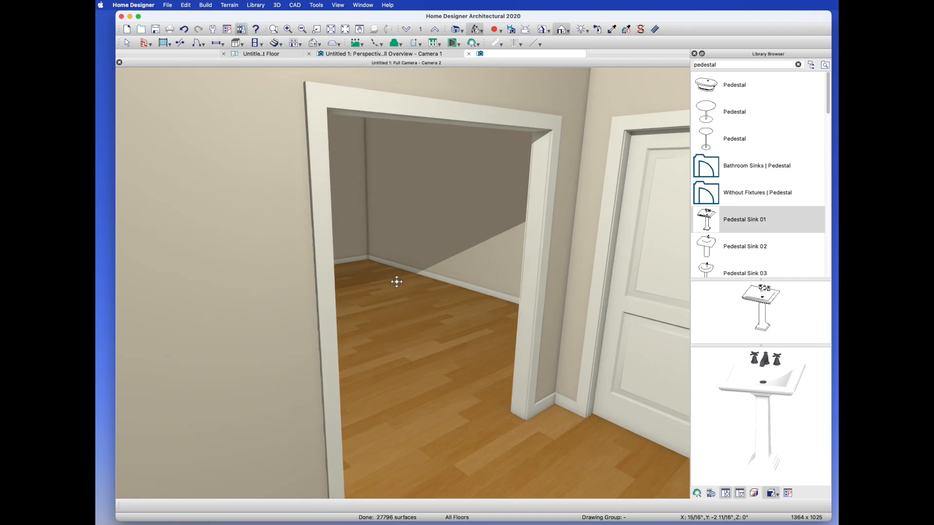
click(412, 118)
double_click(412, 115)
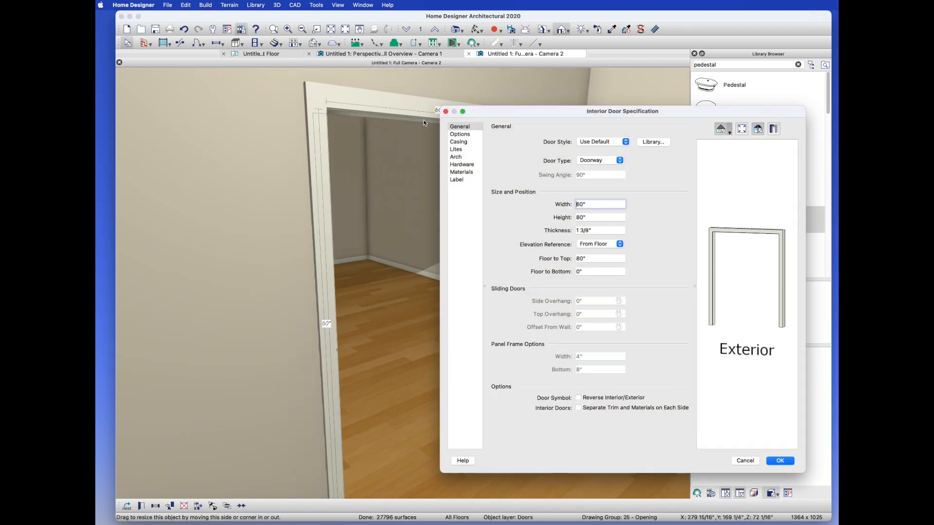
click(458, 157)
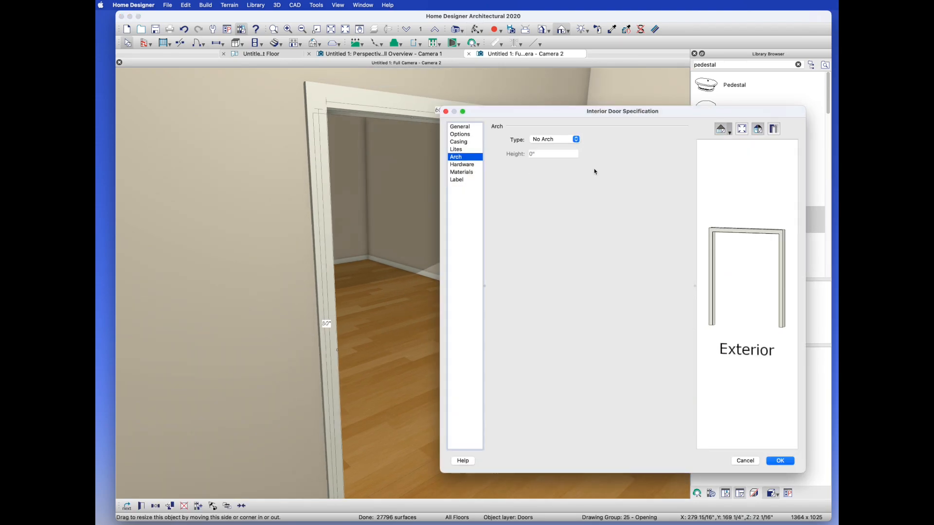
click(533, 140)
click(538, 148)
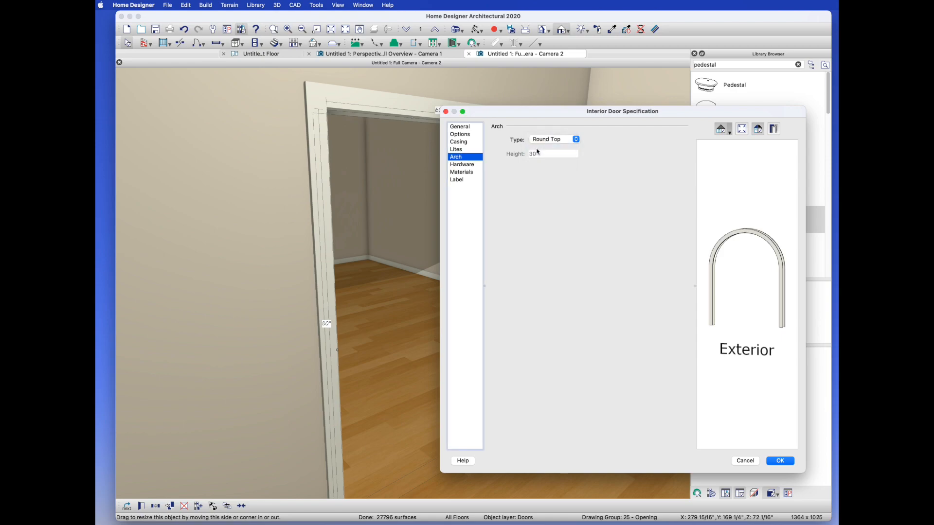
key(Return)
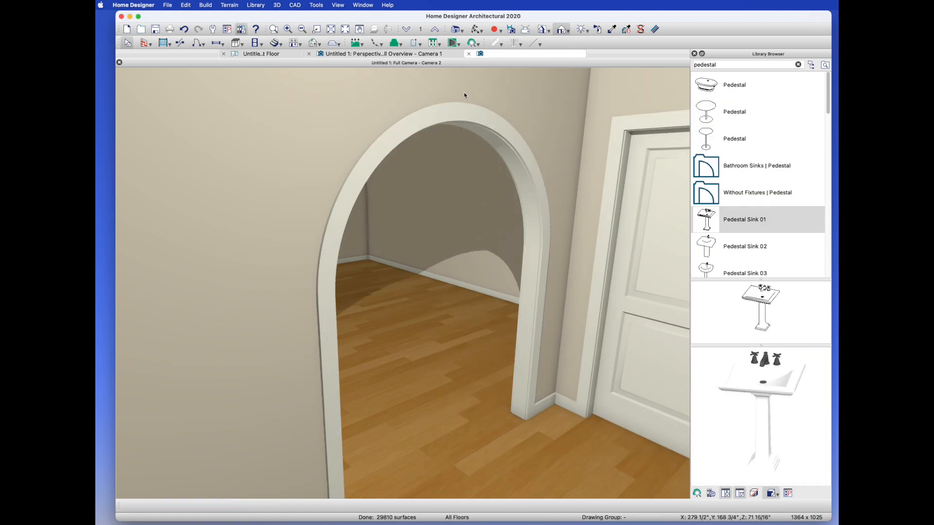
Walk the camera through the arched doorway into the large room to examine its interior
key(Up)
key(Up)
key(Up)
key(Up)
key(Up)
key(Up)
key(Up)
key(Up)
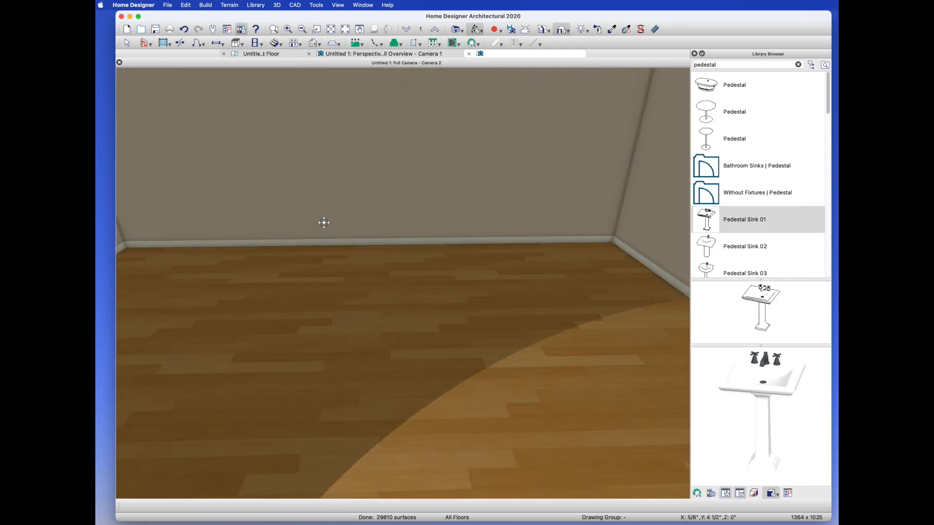
Return to the first-floor plan and place a 5' double hinged door in the large room's wall facing the lower porch
drag(323, 223, 346, 243)
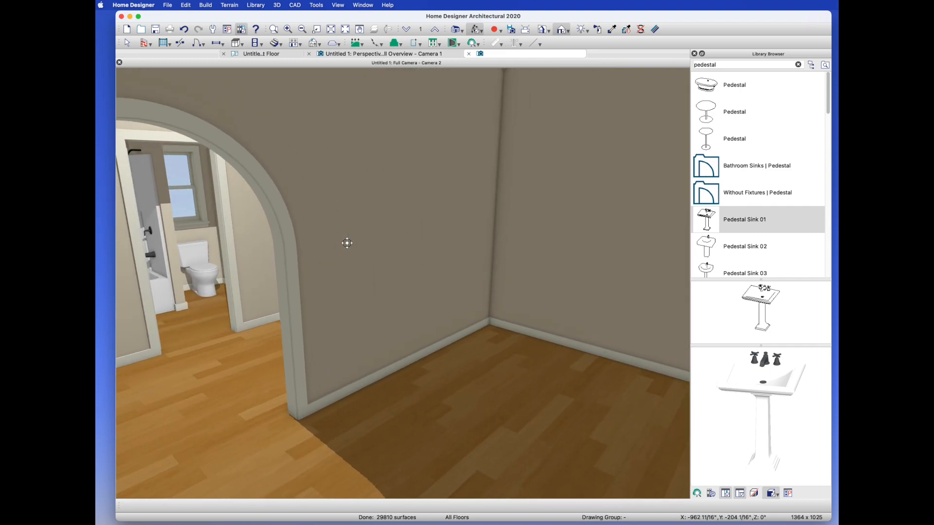
key(ctrl+Tab)
scroll(388, 328, down, 3)
middle_drag(387, 327, 366, 240)
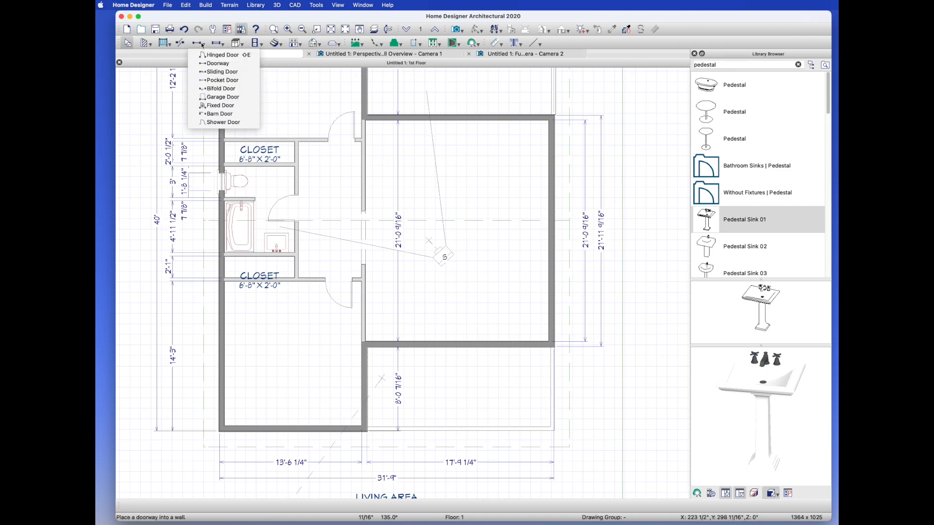
click(222, 55)
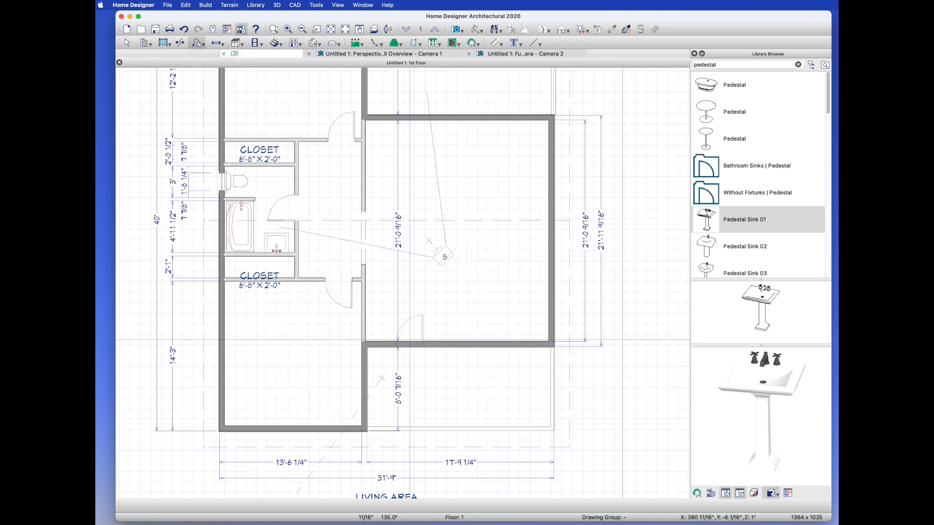
click(408, 344)
mouse_move(408, 344)
mouse_down()
mouse_move(424, 343)
mouse_move(412, 344)
mouse_up()
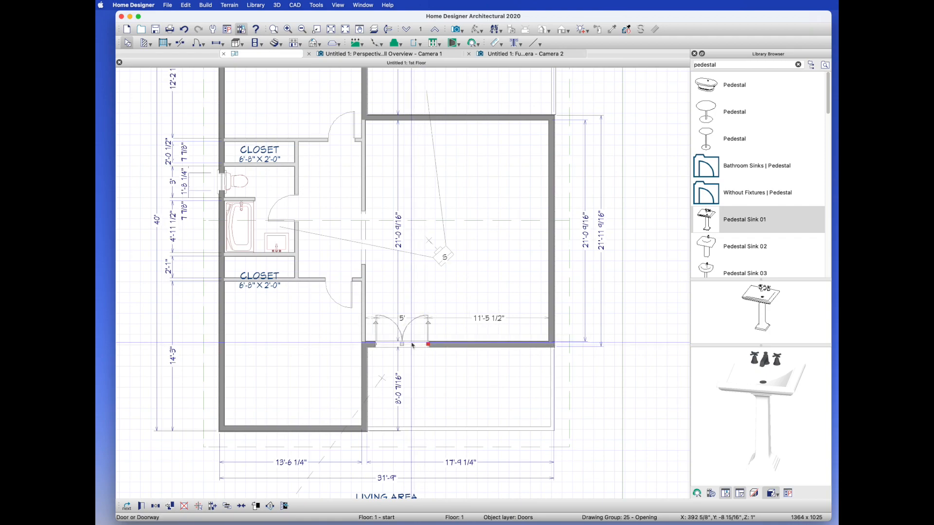
Set the door style of the new double porch door to Panel
double_click(412, 345)
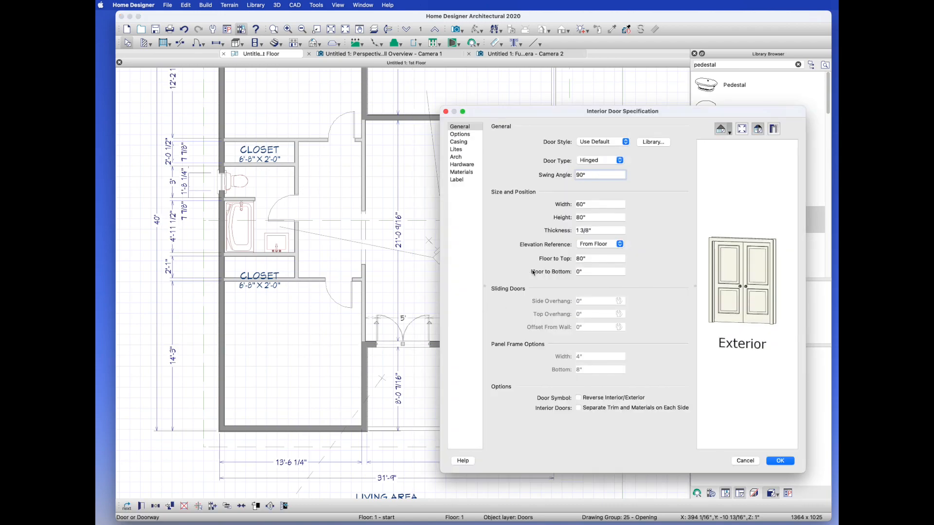
click(590, 142)
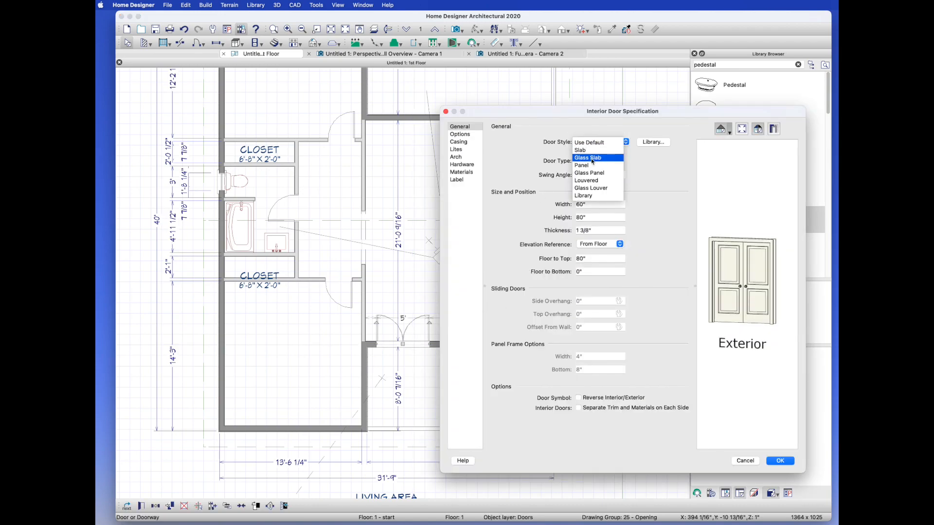
click(590, 166)
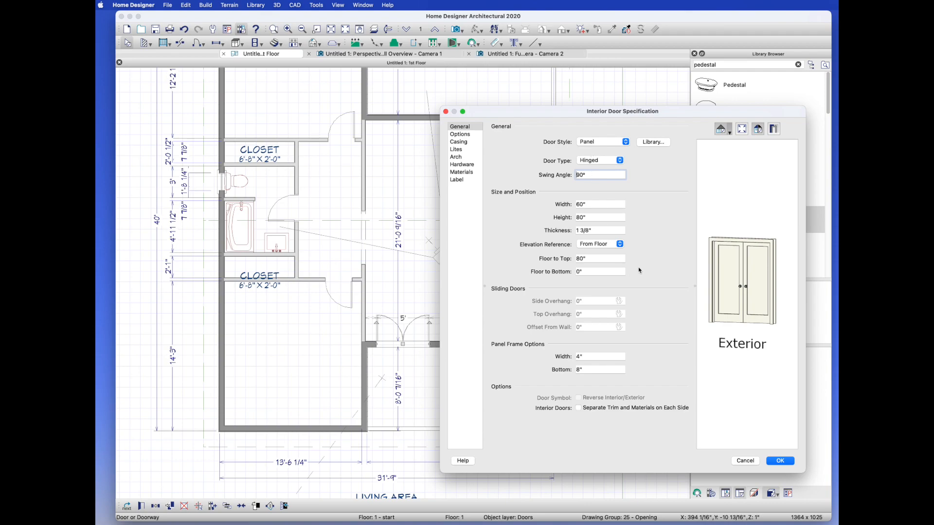
key(Return)
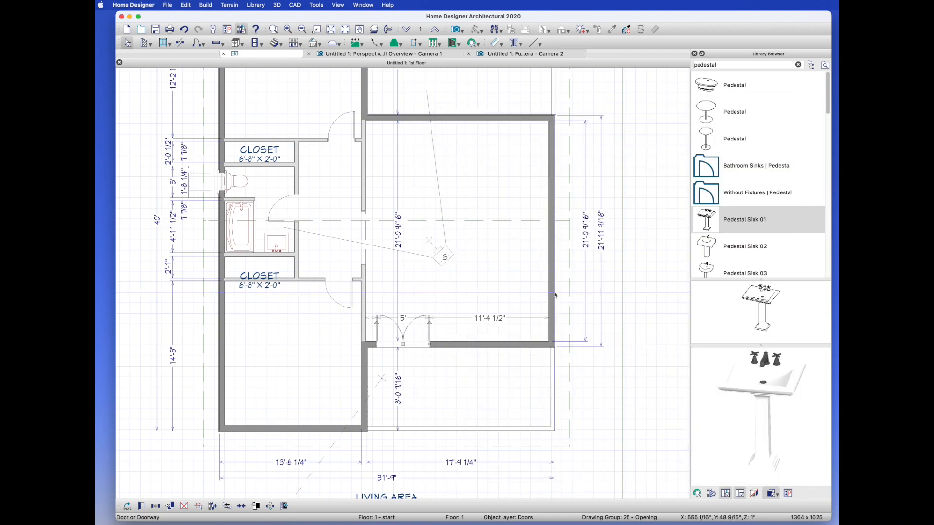
Place two windows side by side in the porch wall beside the double door
click(217, 43)
click(470, 345)
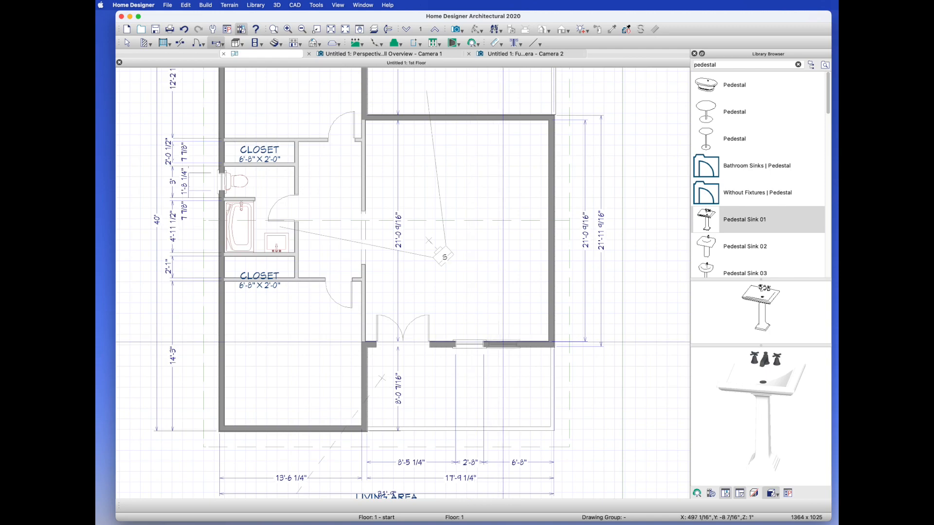
click(504, 345)
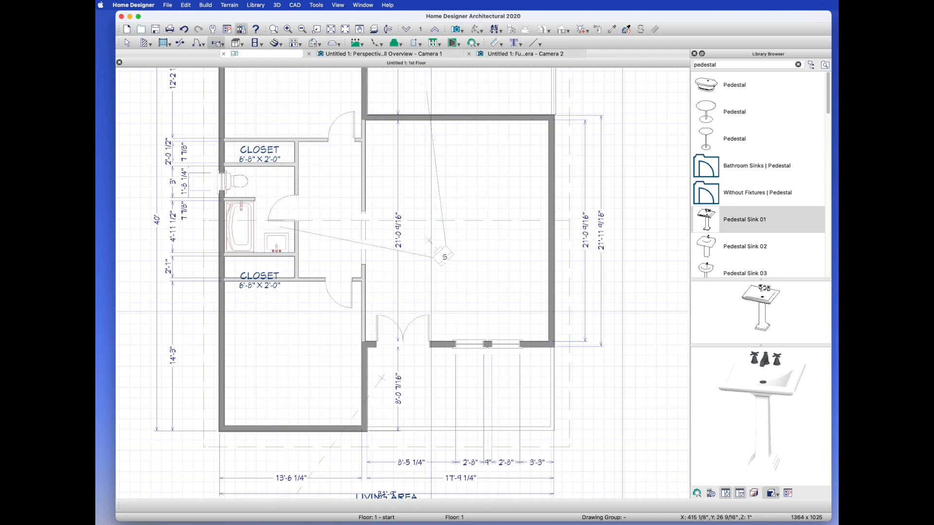
In the exterior overview, set the porch window nearest the double door to Double Hung with a height of 6'
click(399, 54)
drag(440, 294, 448, 277)
scroll(452, 284, up, 5)
middle_drag(441, 319, 463, 313)
scroll(463, 314, up, 1)
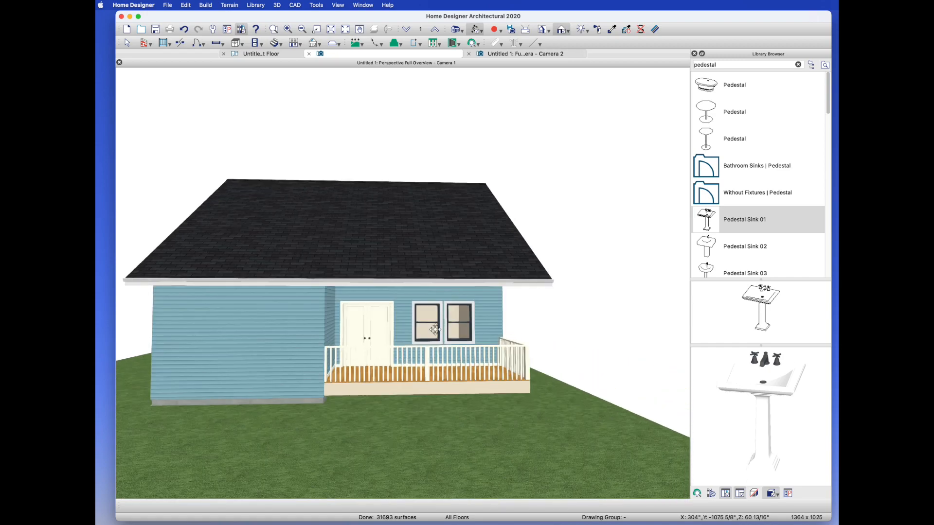
scroll(463, 313, up, 2)
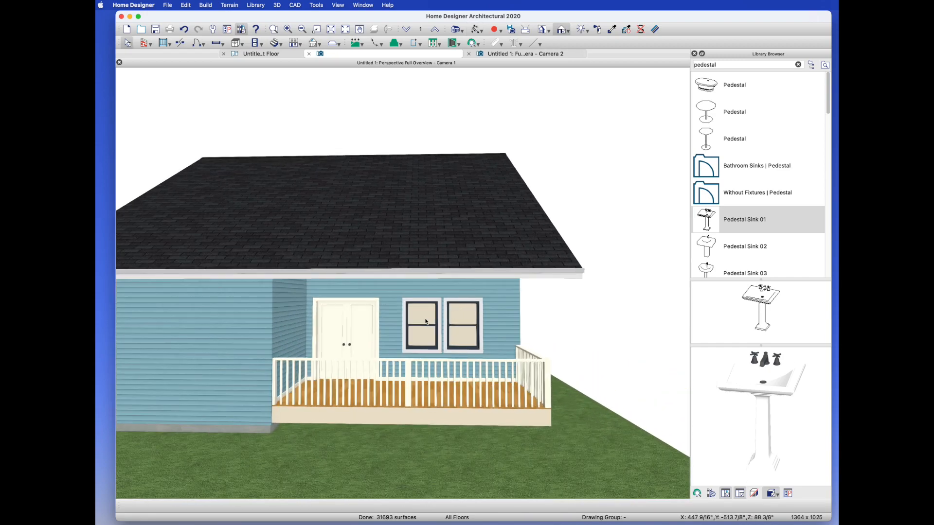
double_click(423, 321)
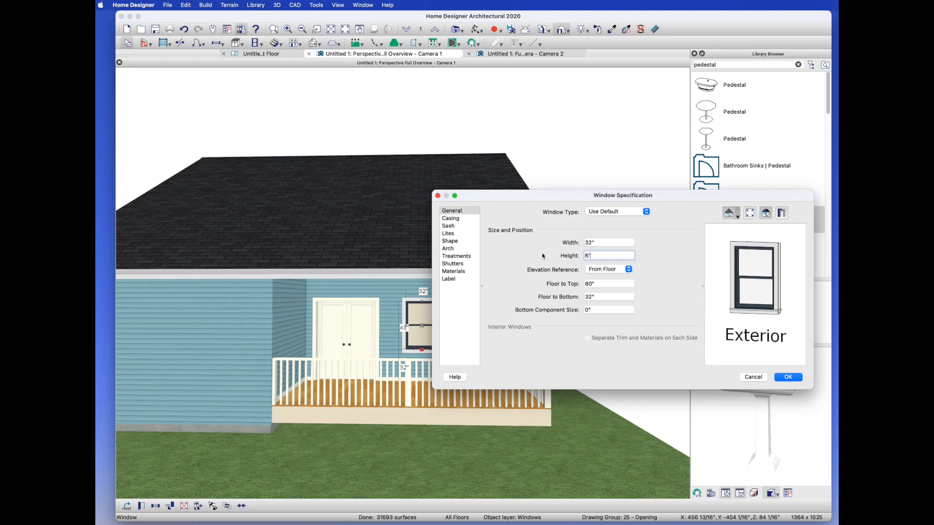
click(597, 214)
click(597, 215)
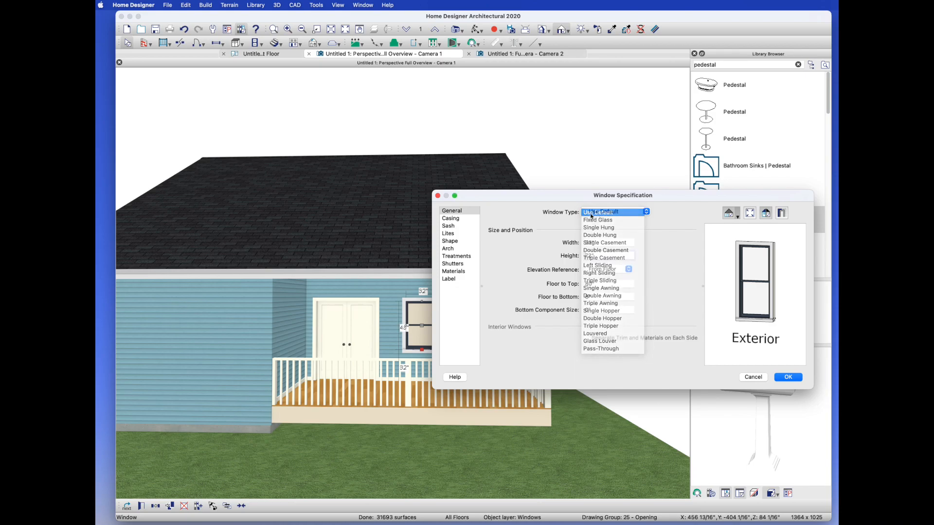
click(617, 212)
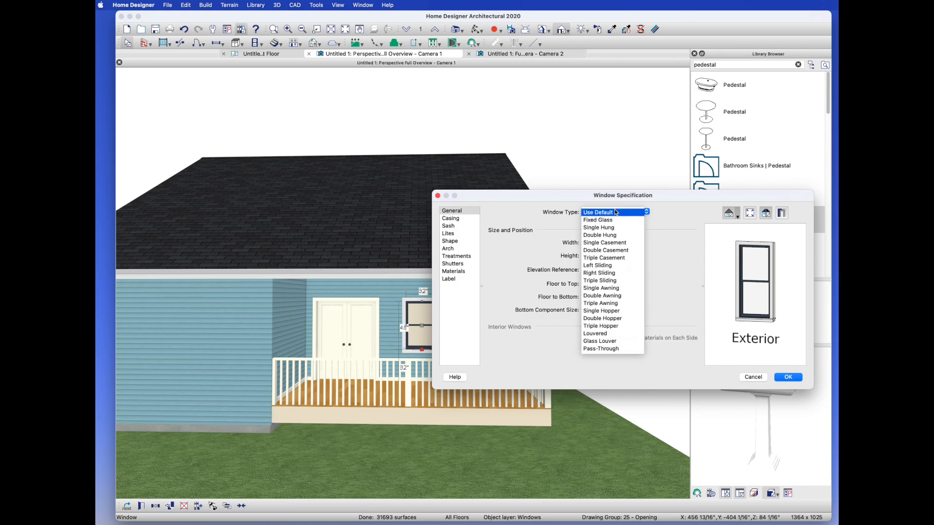
click(611, 237)
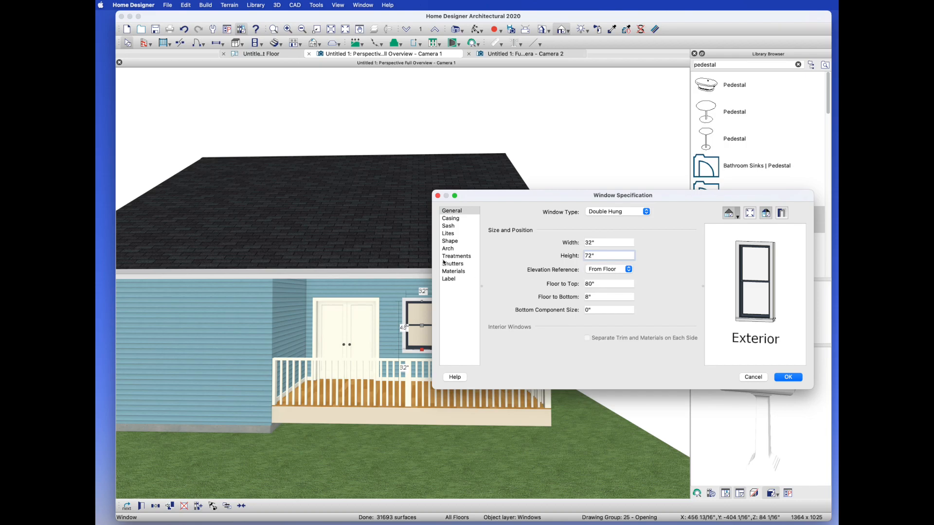
Give the tall porch window Craftsman lites, 3 across and 2 vertical
click(448, 234)
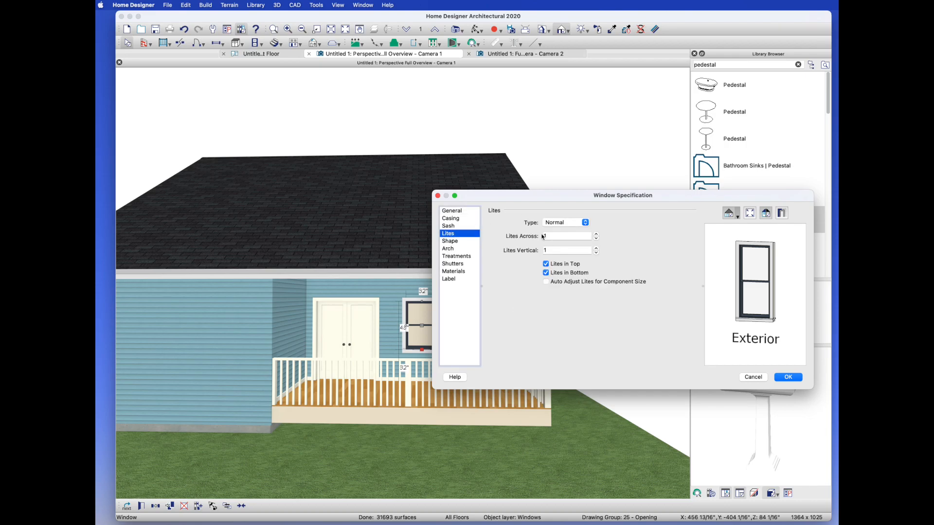
click(572, 224)
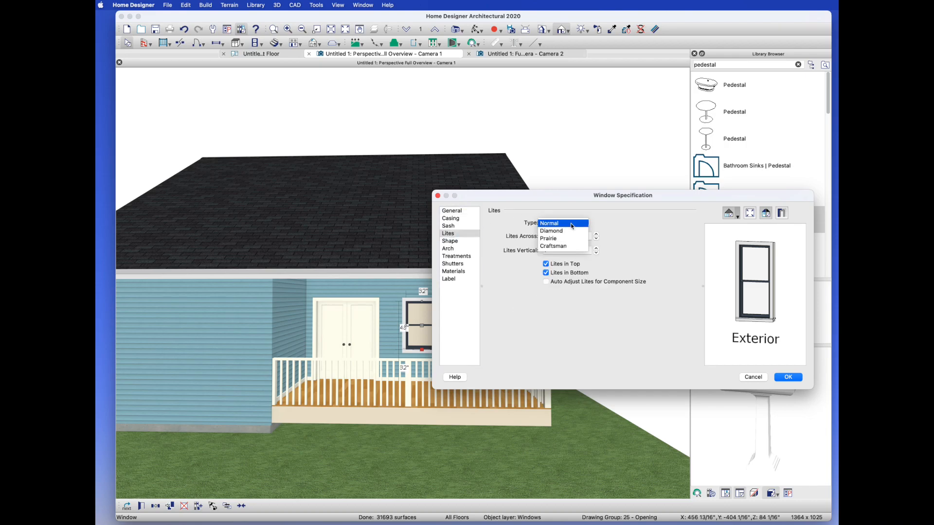
click(569, 247)
click(597, 234)
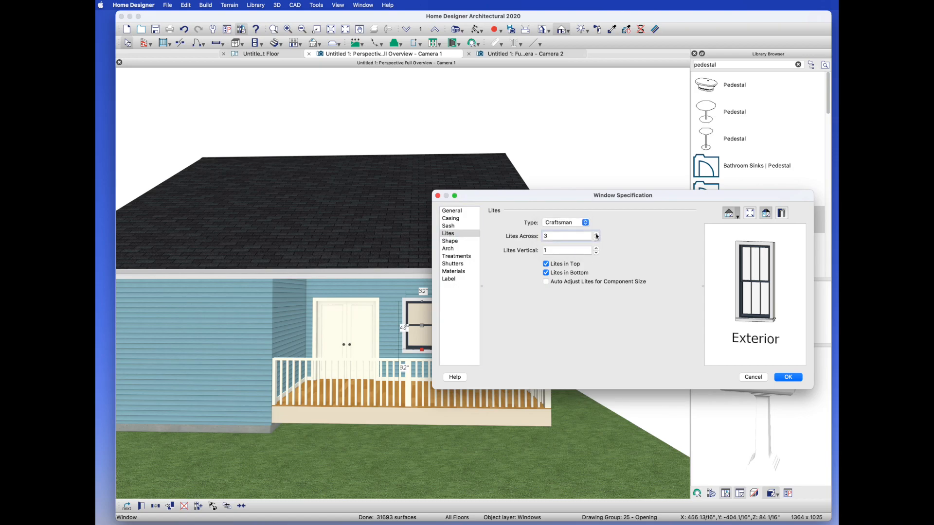
click(597, 249)
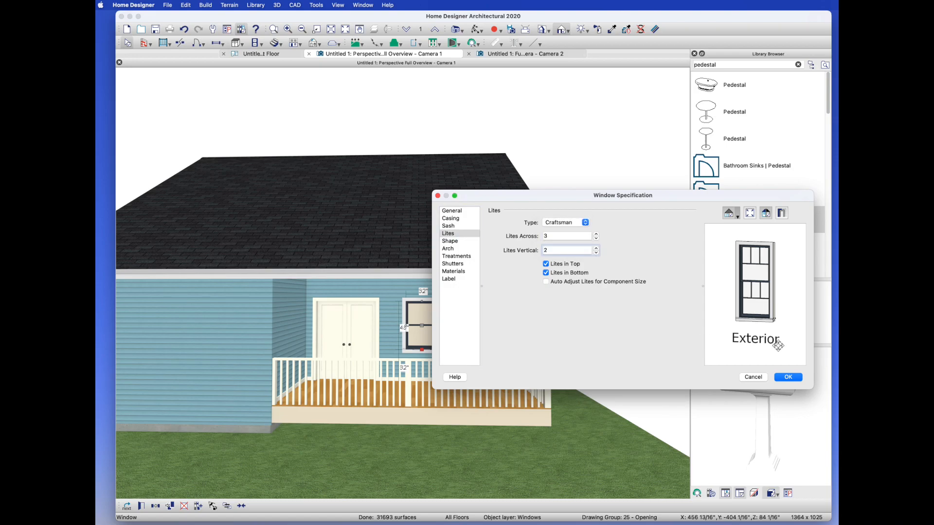
click(789, 378)
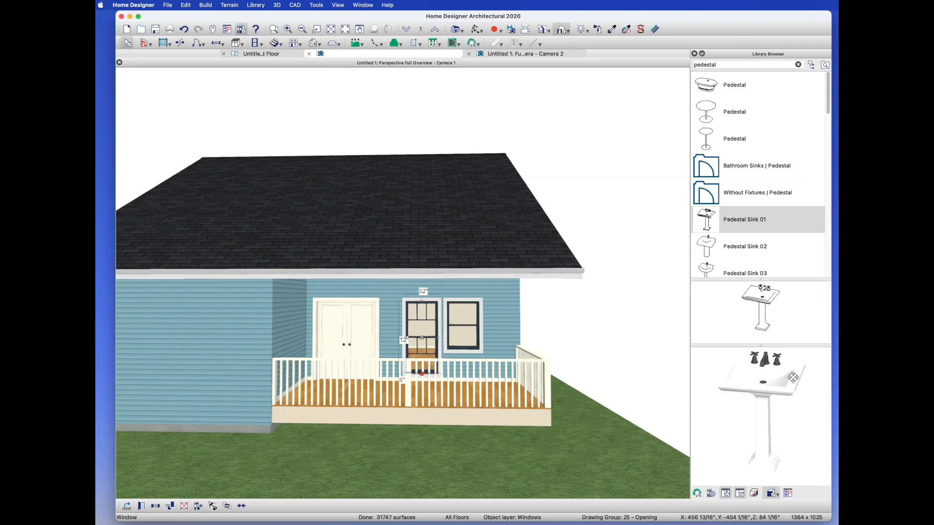
Nudge the tall porch window up the wall until its bottom is about 15" above the floor
key(Up)
key(Up)
key(Up)
key(Up)
key(Up)
key(Up)
key(Up)
key(Up)
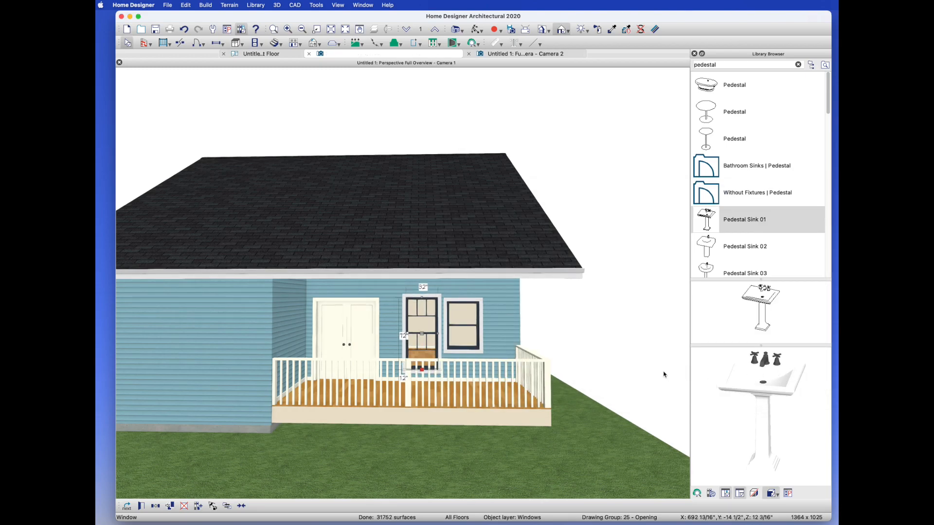
key(Down)
key(Down)
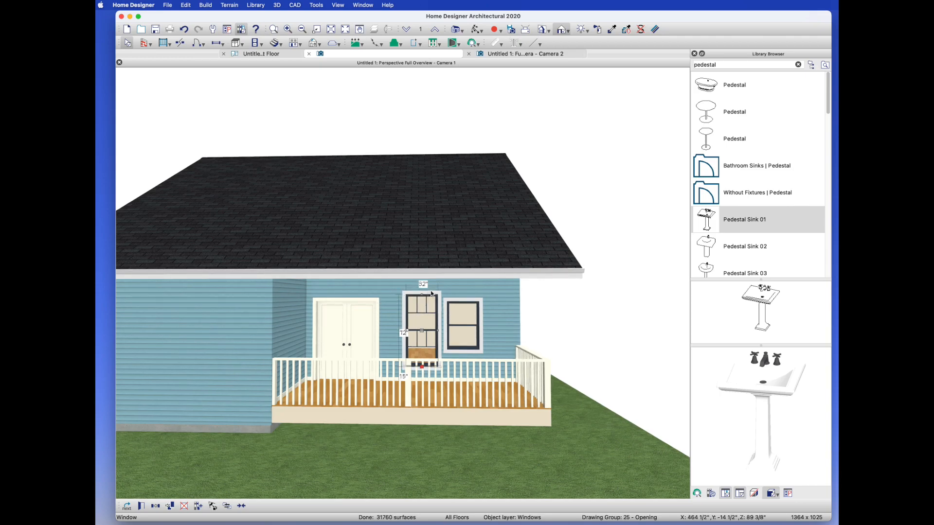
Delete the plain second window beside the Craftsman window on the porch wall
click(466, 322)
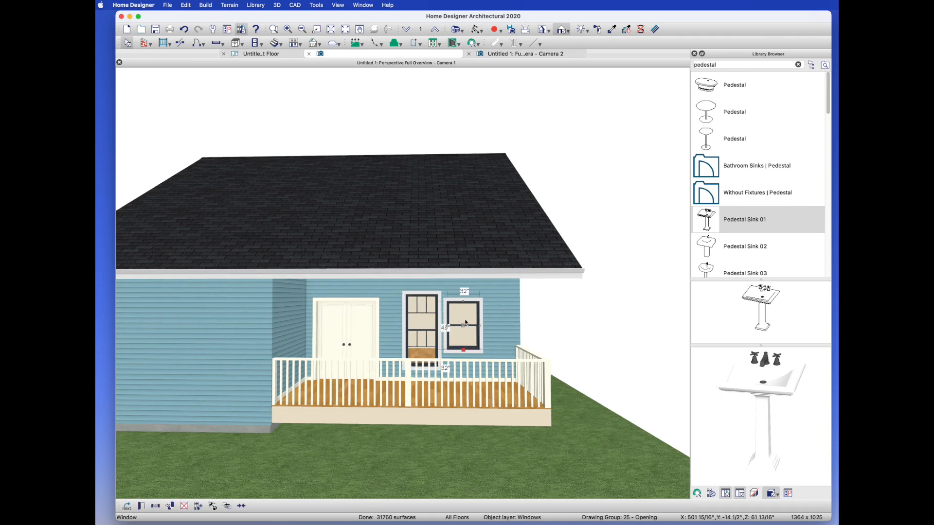
key(Delete)
click(425, 332)
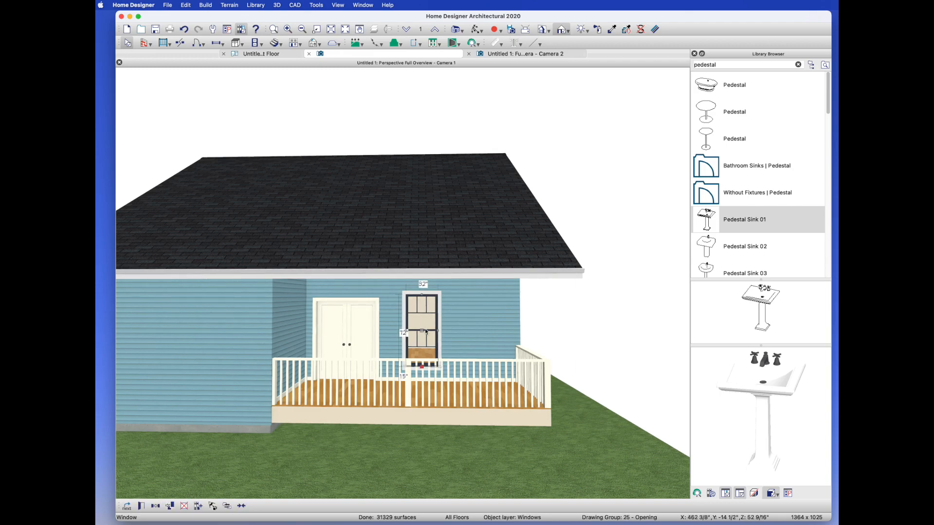
Set the Craftsman window's height to 60" and its floor-to-top elevation to 80"
scroll(426, 332, up, 2)
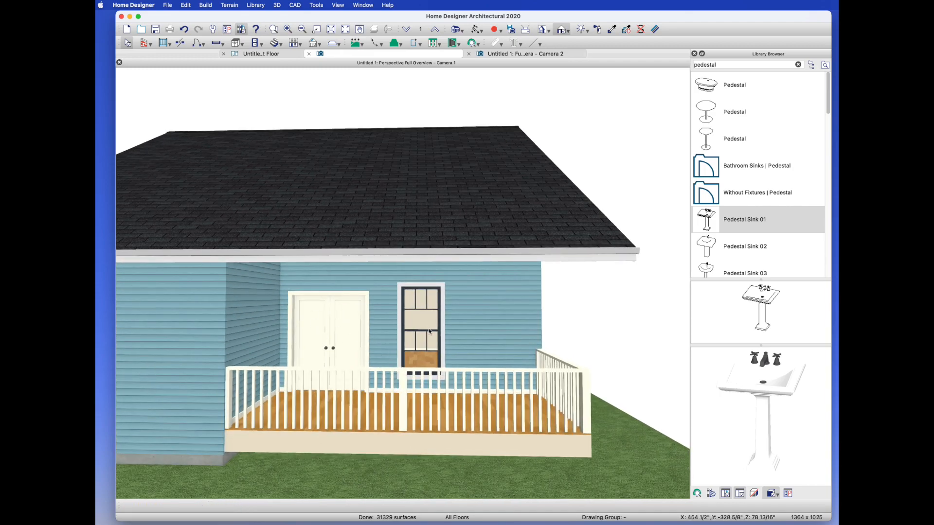
double_click(418, 290)
click(595, 255)
text(60)
key(Return)
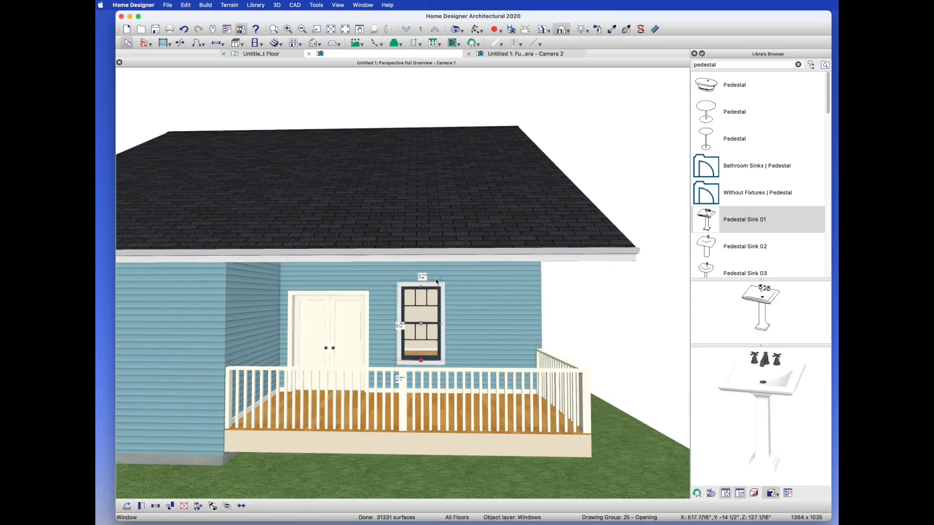
double_click(422, 304)
click(603, 283)
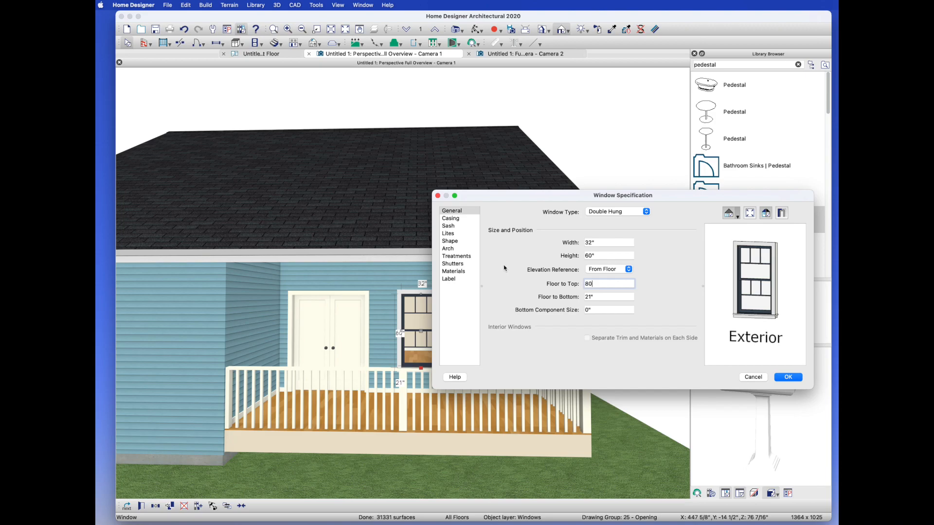
text(80)
key(Return)
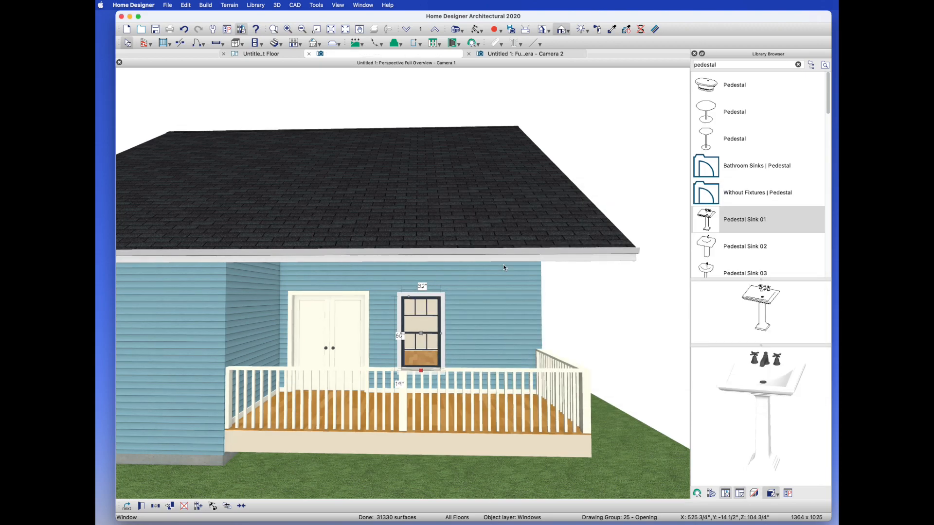
Place a copy of the Craftsman window beside the original, on the side away from the double door
click(470, 324)
key(Escape)
Change the double porch door's style to Glass Slab
double_click(321, 324)
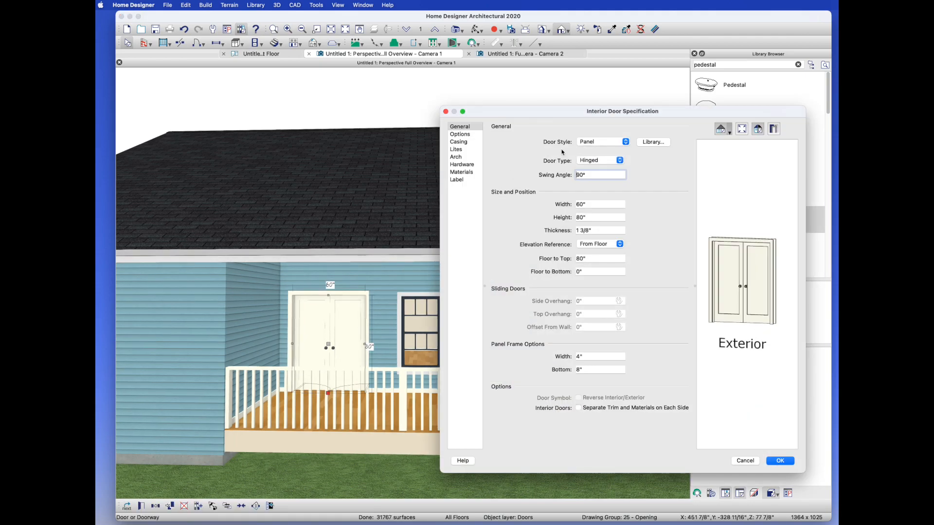
click(586, 142)
click(583, 138)
key(Return)
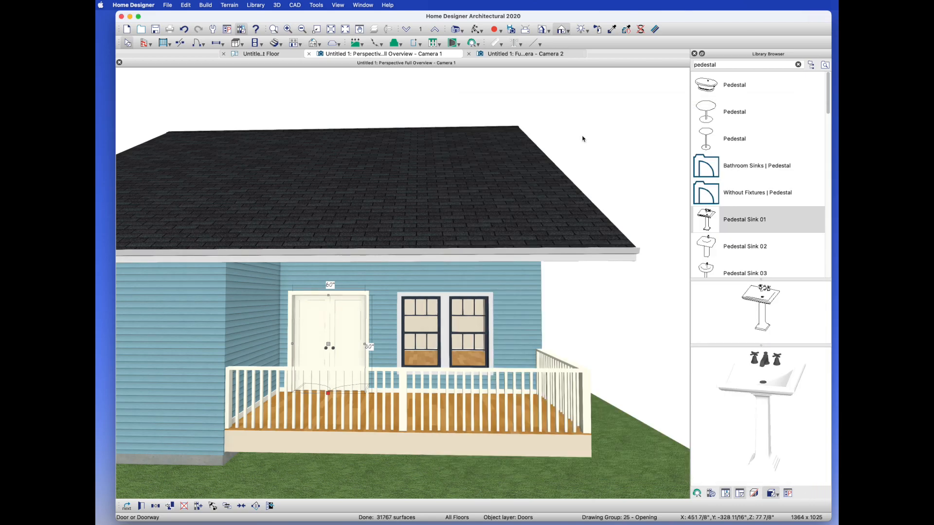
Reopen the double porch door's specification and choose the Glass Panel door style
double_click(340, 317)
click(598, 142)
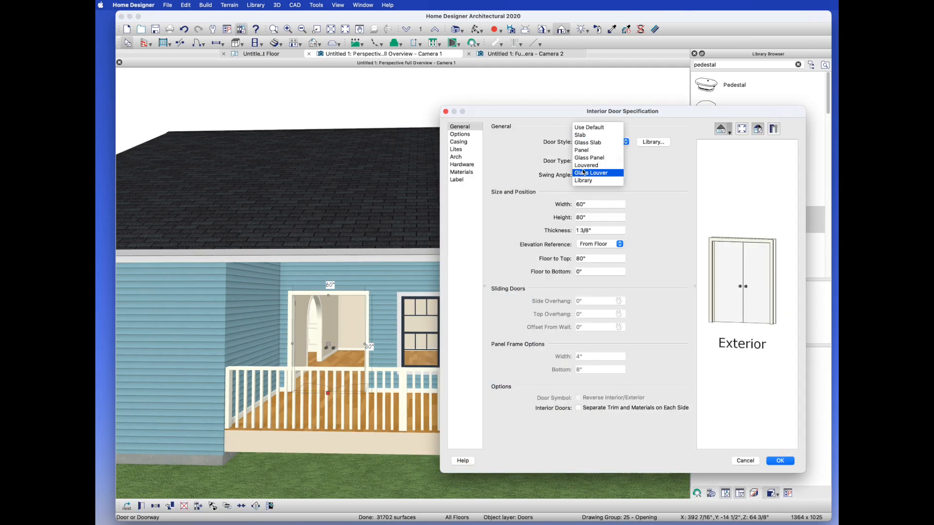
click(585, 159)
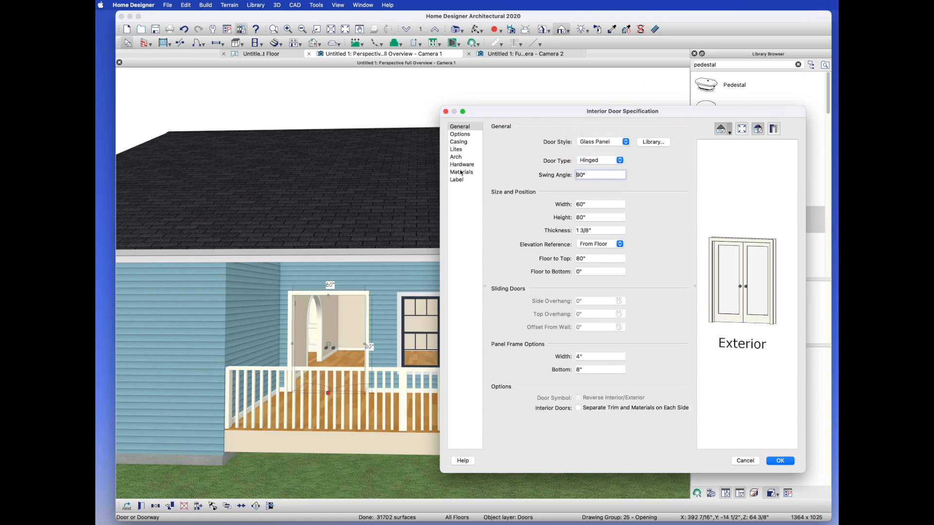
Give the double porch door Craftsman lites with 3 lites across, and check it in the 3D overview
click(456, 150)
click(580, 141)
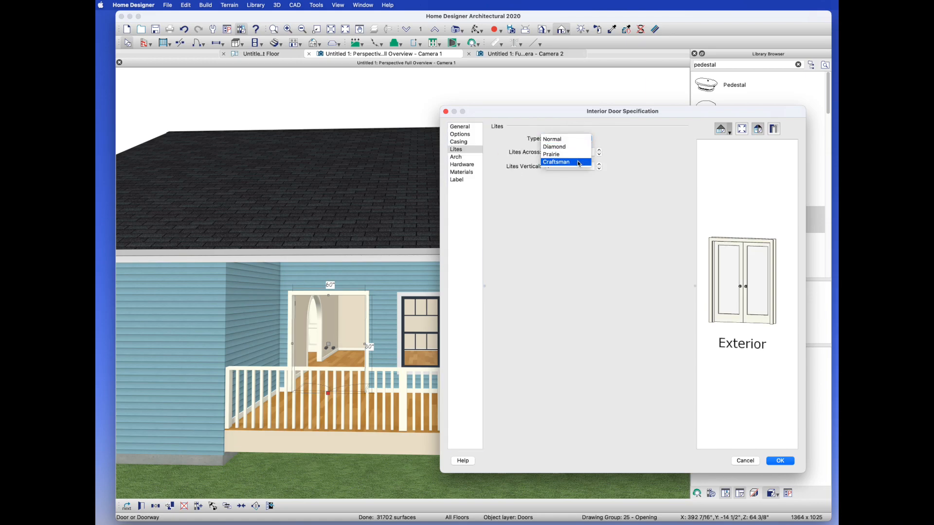
click(577, 164)
click(599, 150)
click(599, 150)
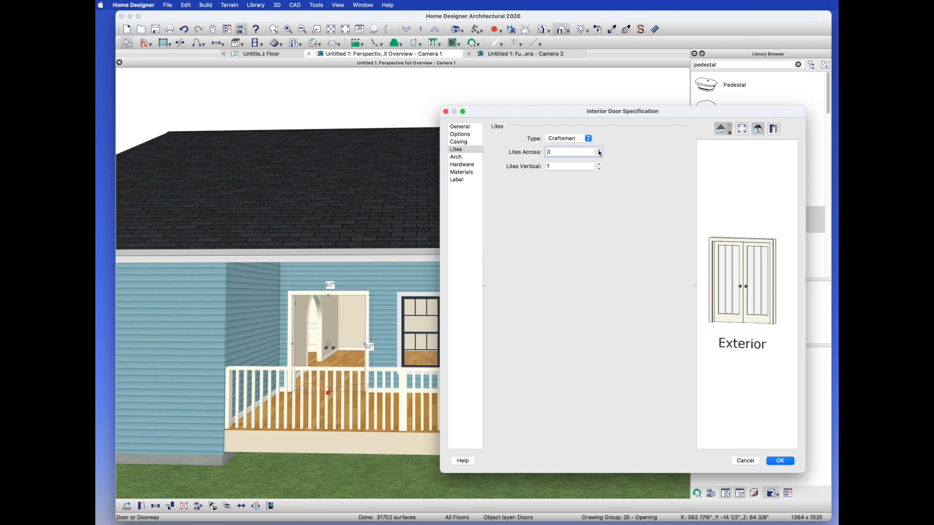
key(Return)
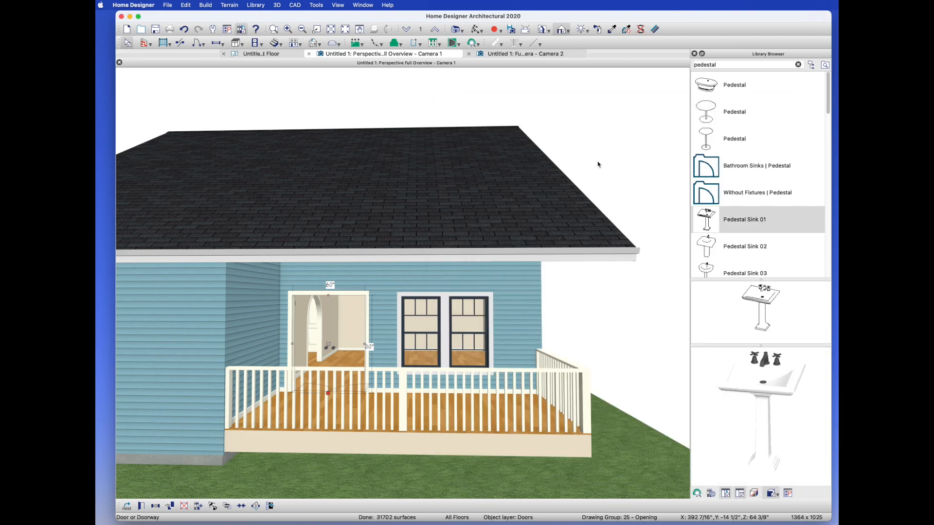
click(474, 29)
drag(329, 322, 318, 322)
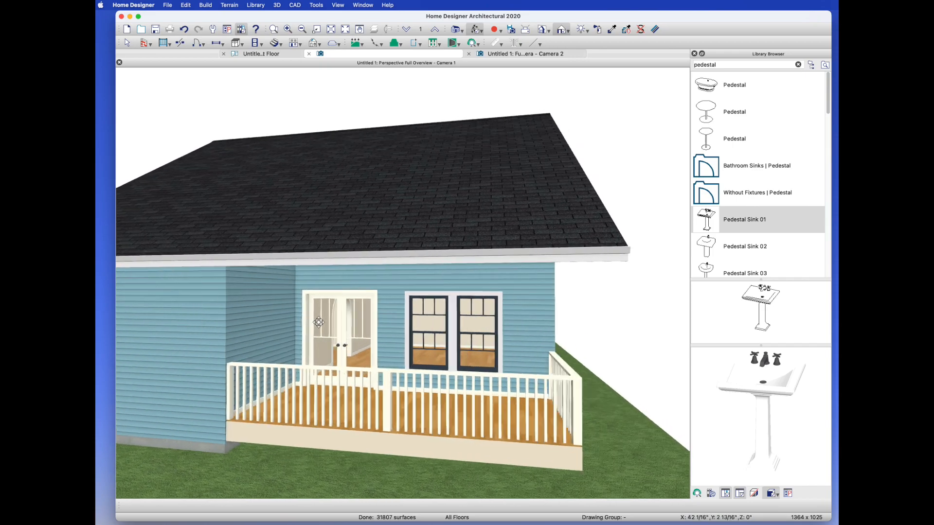
Add stairs to the outer edge of the front porch in line with the double door, and check them in 3D
key(ctrl+Tab)
key(ctrl+Tab)
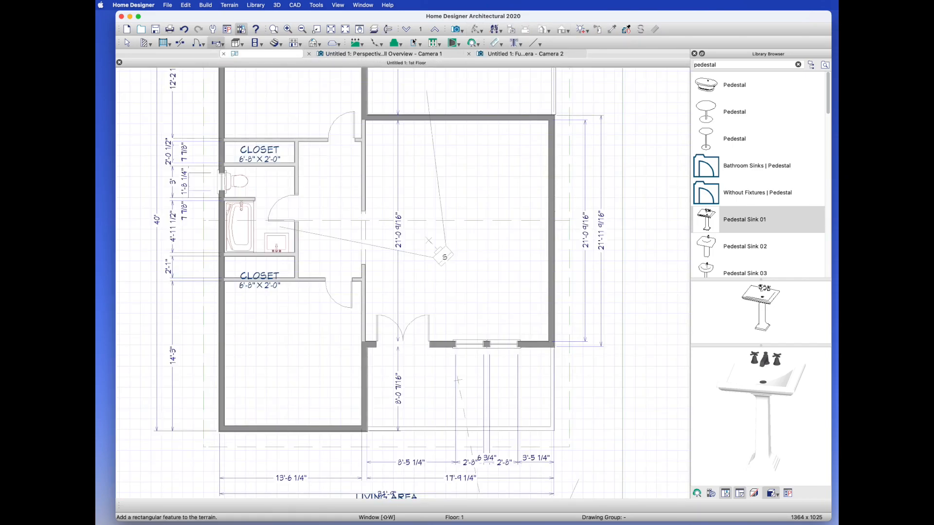
click(276, 43)
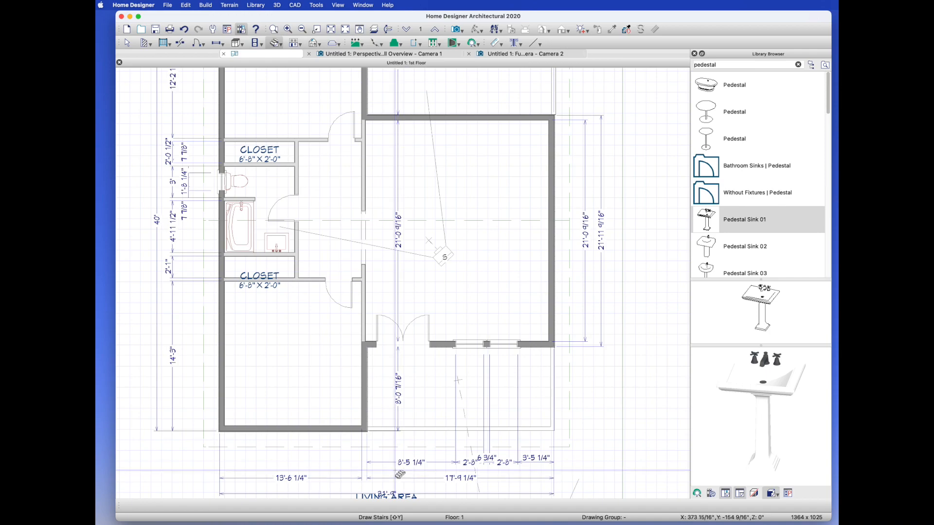
drag(402, 463, 418, 438)
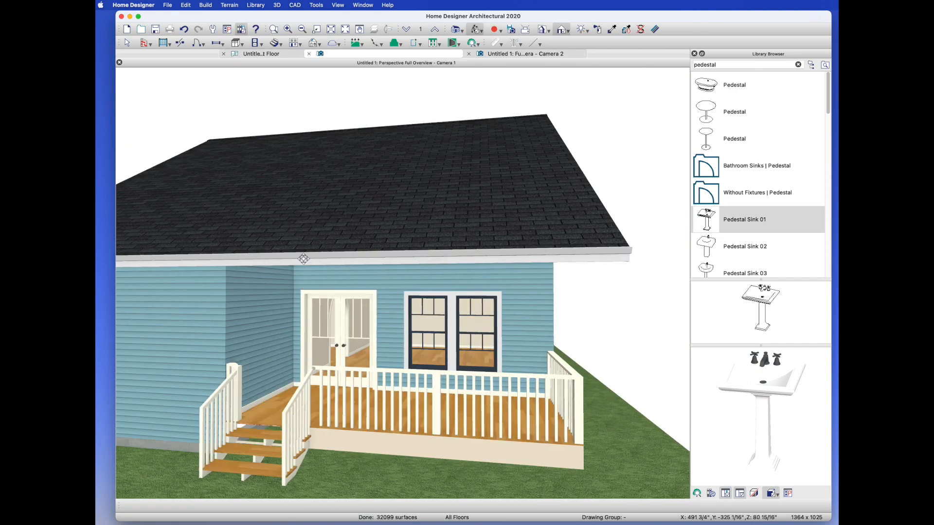
drag(287, 229, 192, 245)
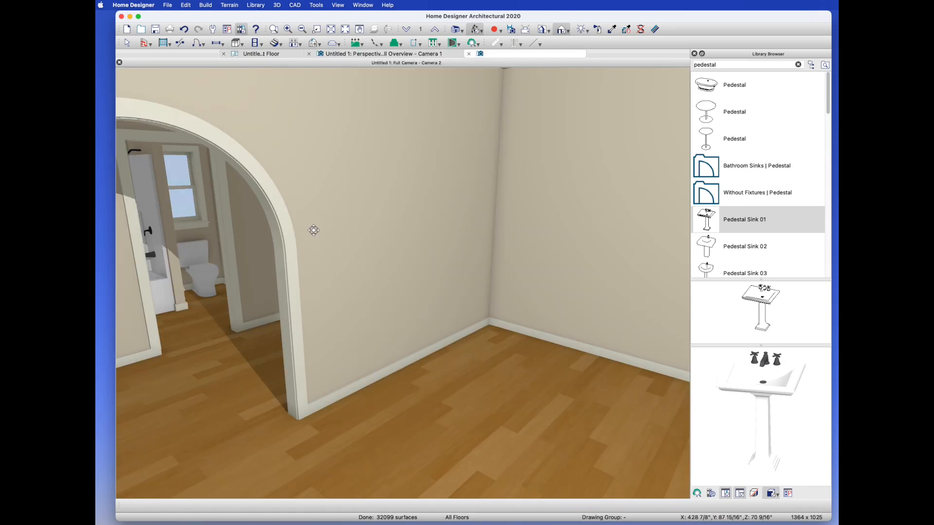
Place a row of three base cabinets against the large room's wall opposite the double door on the floor plan
key(ctrl+Tab)
scroll(314, 289, down, 2)
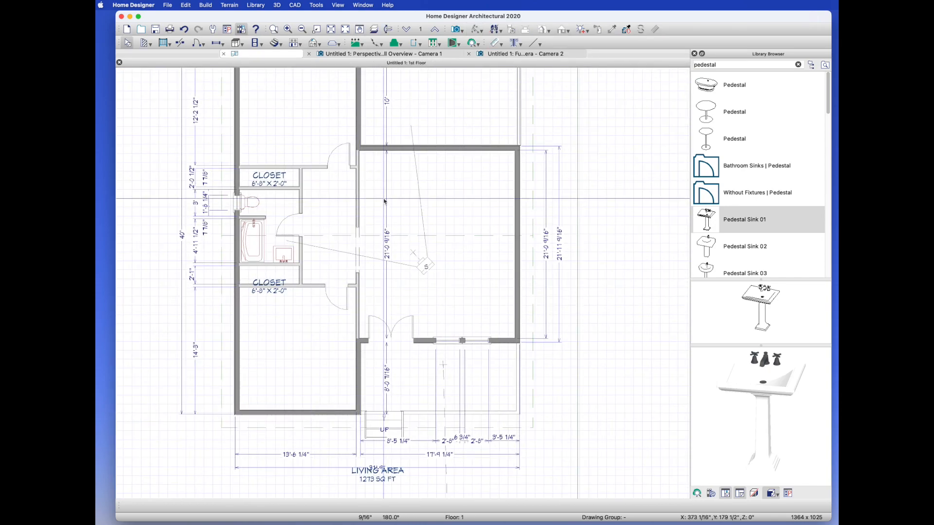
click(440, 238)
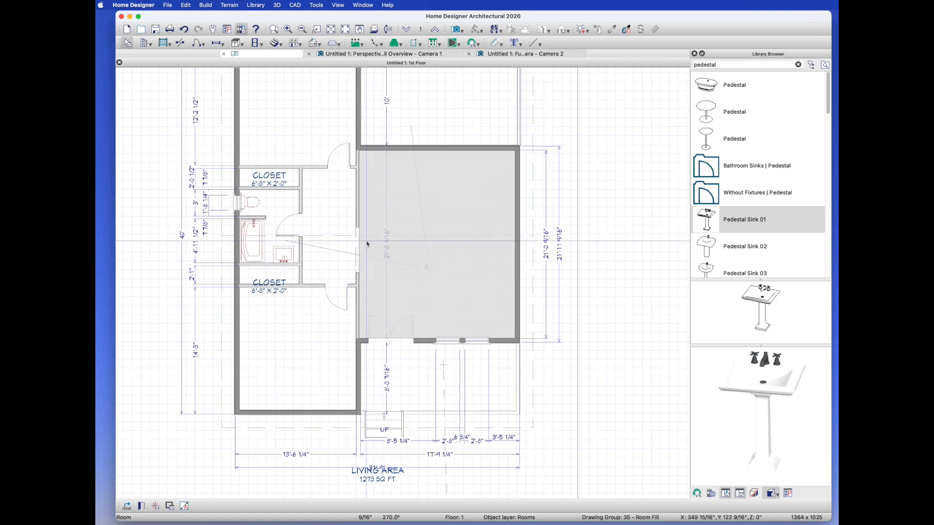
click(627, 153)
key(c)
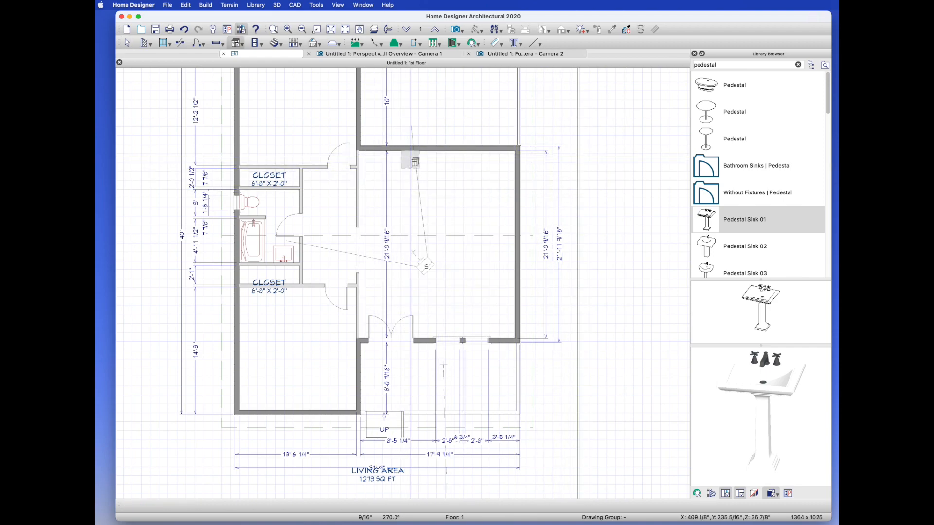
click(426, 164)
click(443, 164)
click(461, 164)
Search the library for a range and place the Electric 1 1/2 Range at the end of the base cabinet row
click(719, 65)
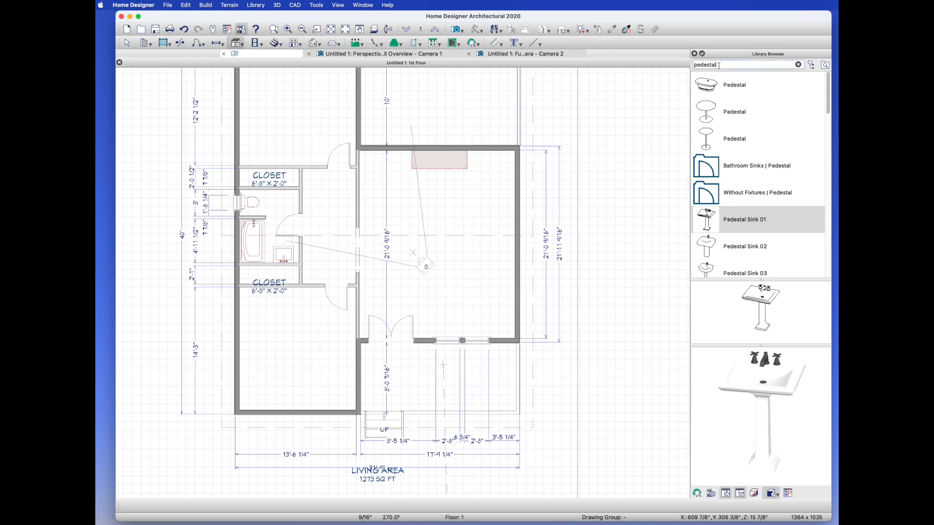
text(ram)
text(ge)
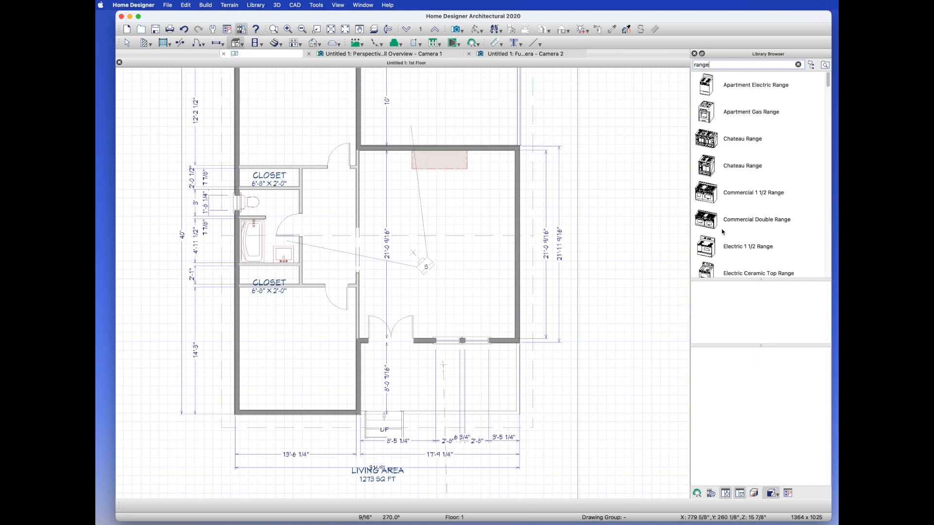
click(748, 246)
click(482, 162)
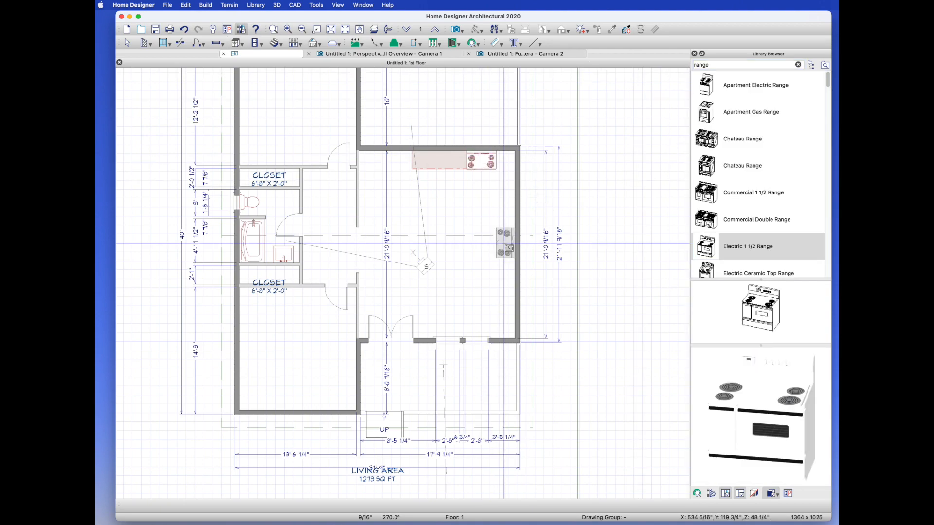
Search the library for a queen bed and place the Queen (craftsman) in the rear bedroom against the outer wall
scroll(341, 235, down, 2)
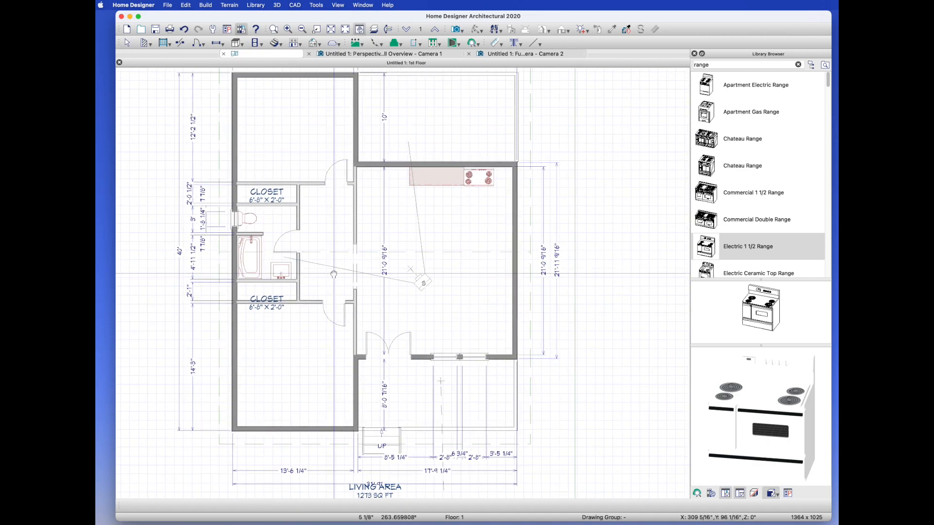
drag(712, 64, 589, 40)
text(queen)
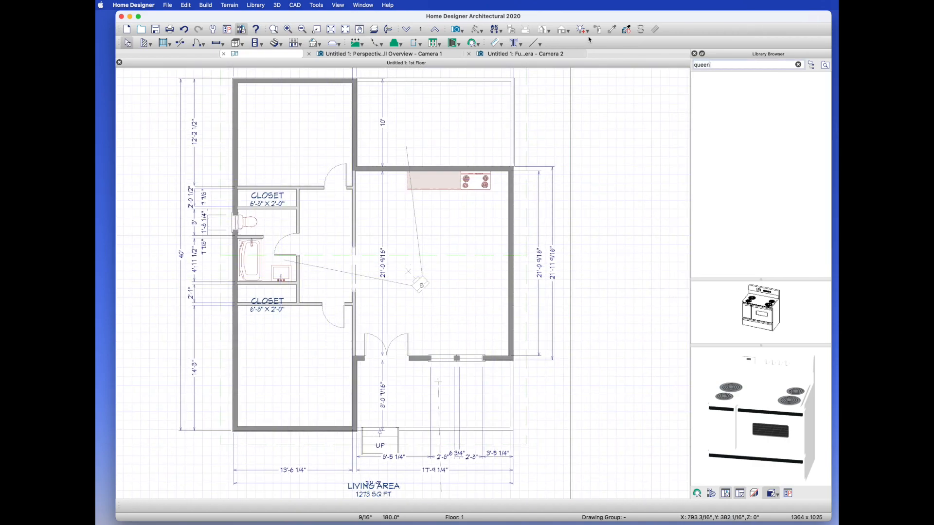
click(708, 108)
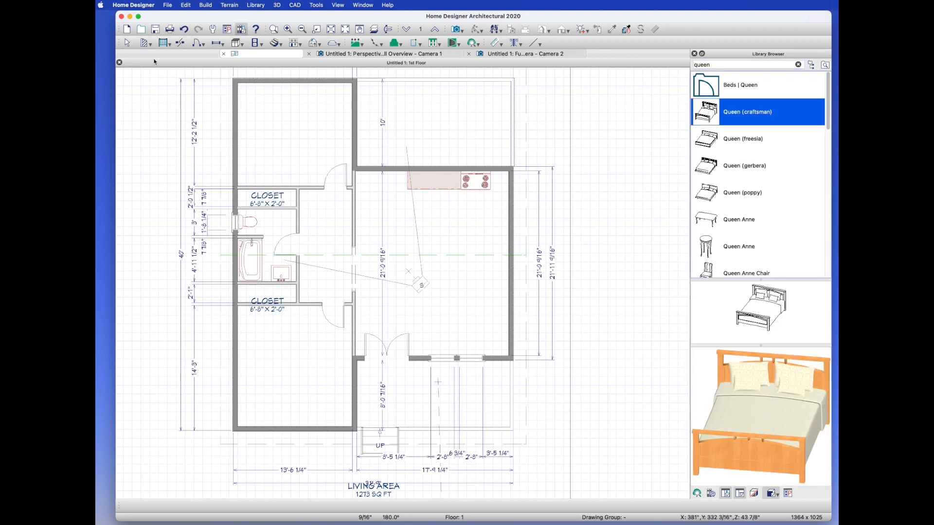
click(272, 139)
Set the queen bed's depth to 80"
double_click(273, 139)
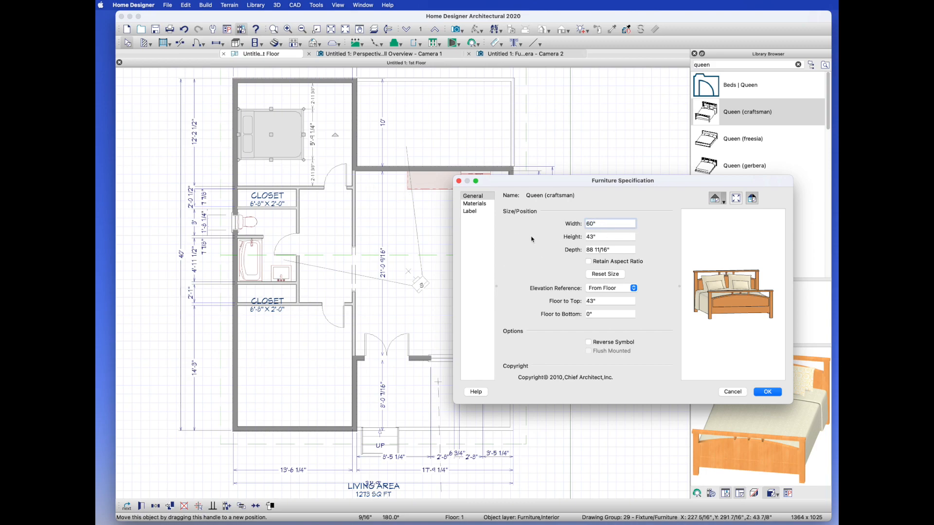
click(612, 250)
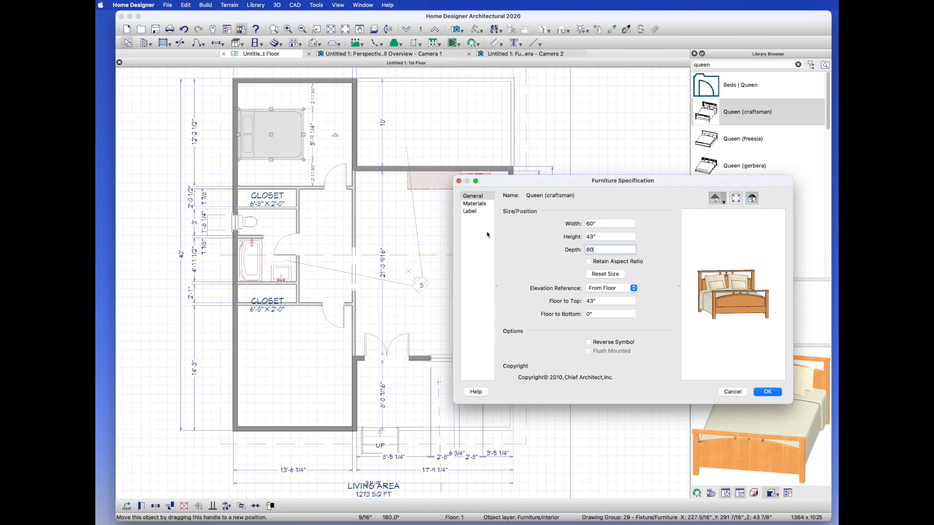
text(80)
key(Return)
click(486, 233)
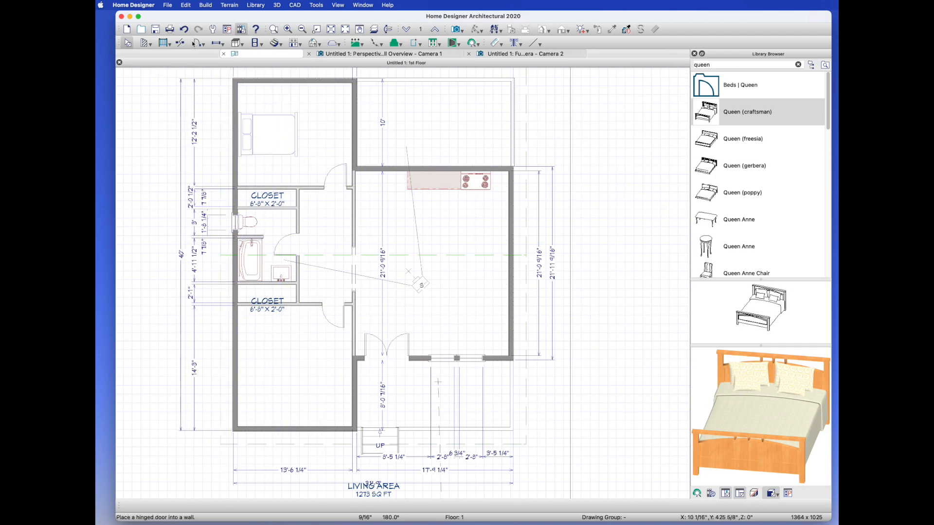
Place a bifold door in each closet's wall facing its bedroom
click(203, 44)
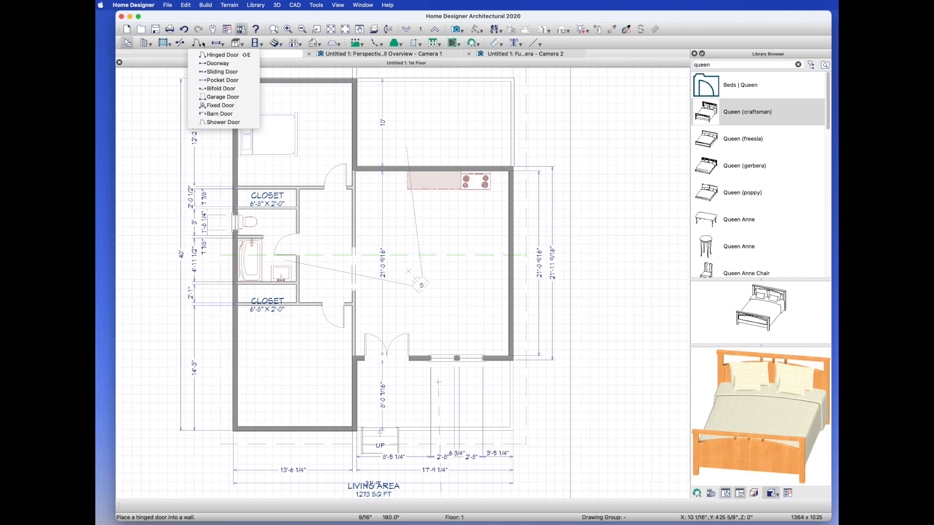
click(221, 89)
click(266, 186)
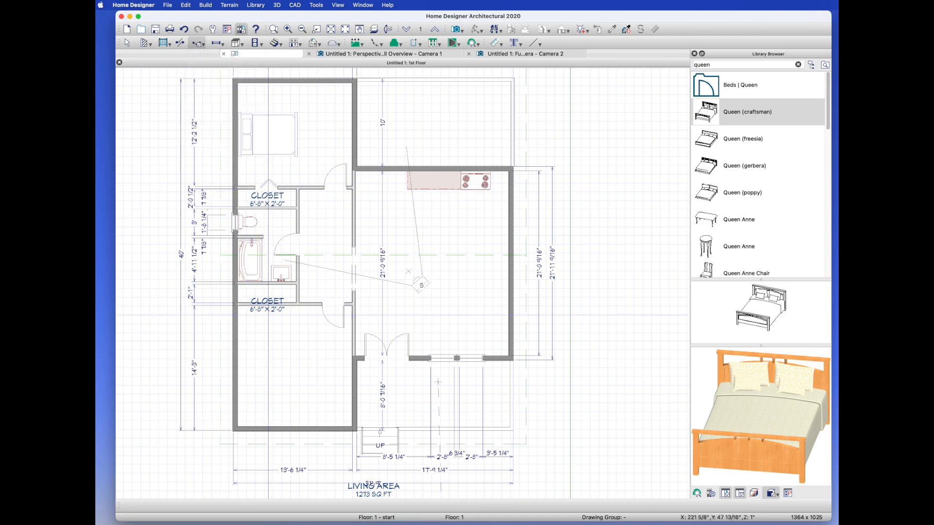
click(265, 305)
key(Escape)
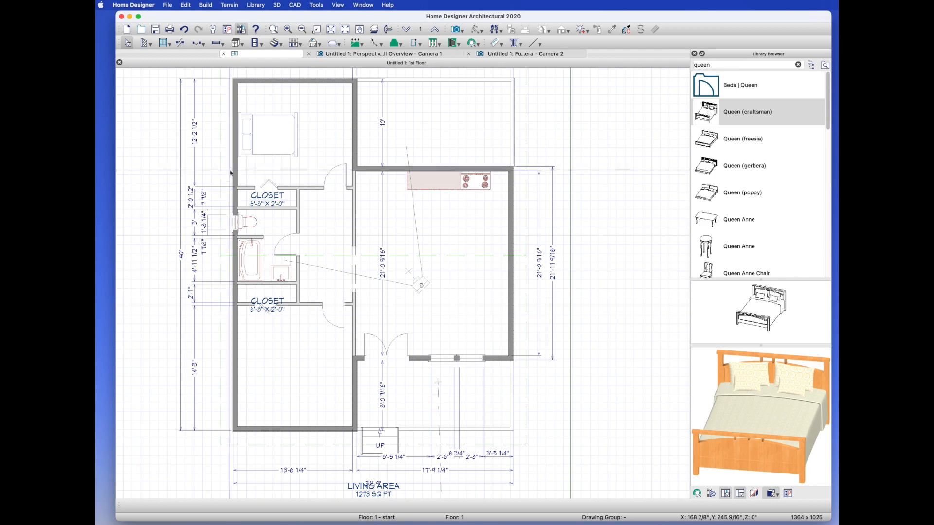
Set the width of the bifold door on the closet of the bedroom with the bed to 3'
scroll(241, 164, up, 2)
scroll(249, 173, up, 1)
double_click(259, 193)
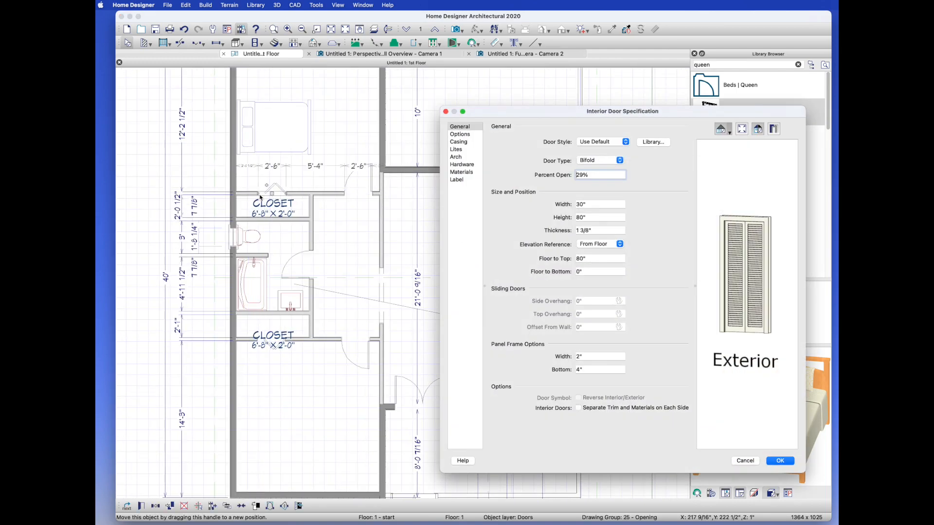
click(595, 205)
key(Return)
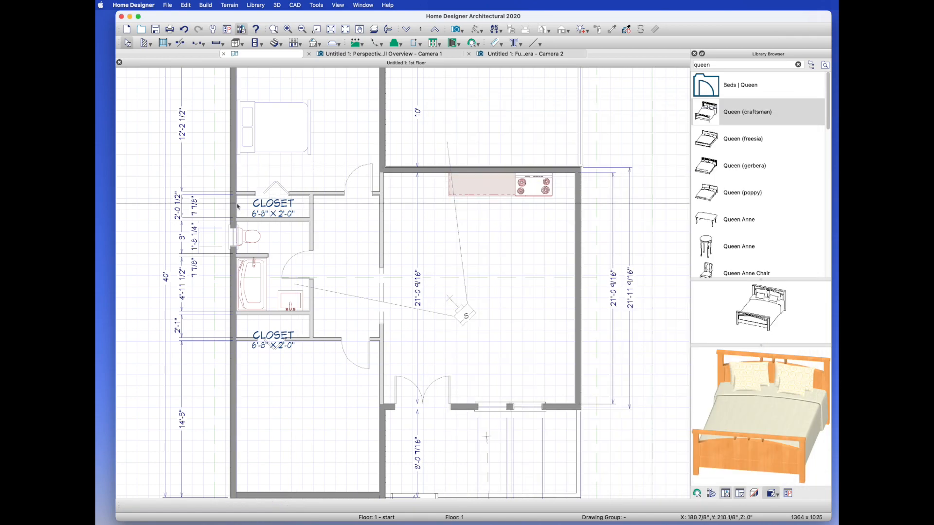
Try to centre the bifold door on the closet of the bedroom with the bed
click(277, 194)
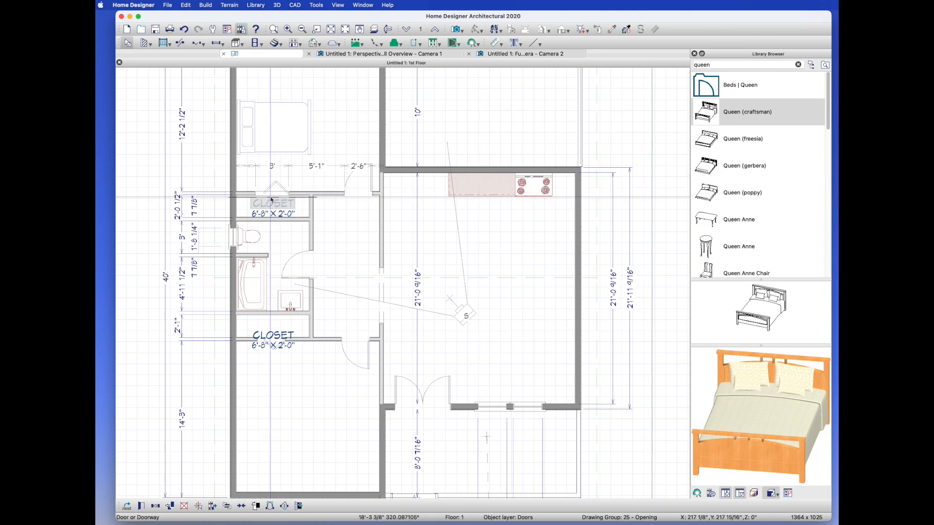
click(272, 200)
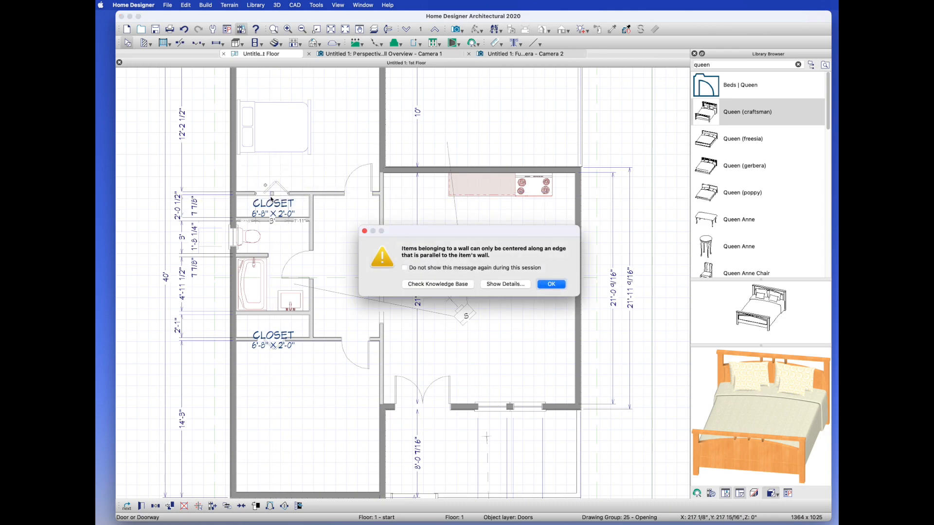
click(553, 287)
key(Escape)
Move the closet's room label away from its bifold door, and centre the door on the closet
scroll(320, 214, up, 5)
click(212, 200)
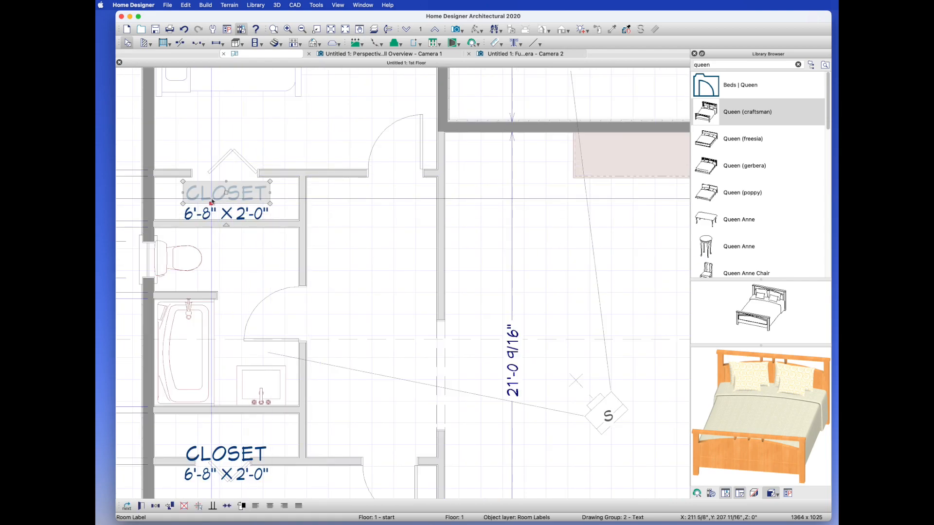
drag(225, 193, 225, 231)
click(223, 190)
click(222, 192)
scroll(267, 334, down, 2)
middle_drag(267, 334, 262, 240)
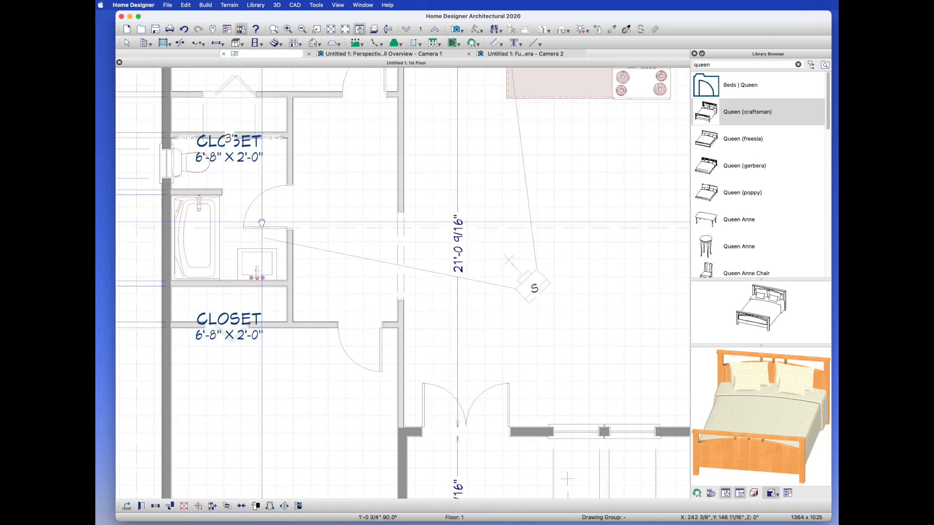
Try the arched doorway centred along the hallway wall, and undo the move
scroll(302, 267, down, 2)
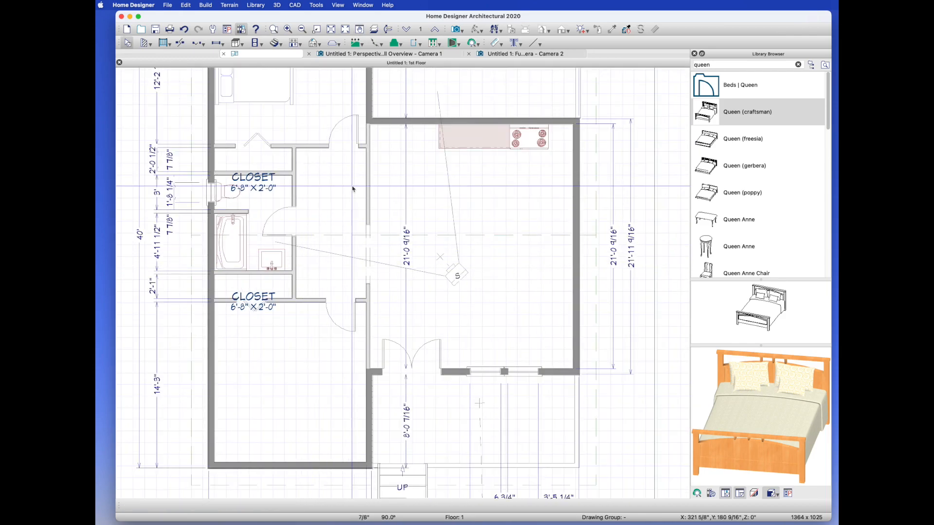
click(368, 260)
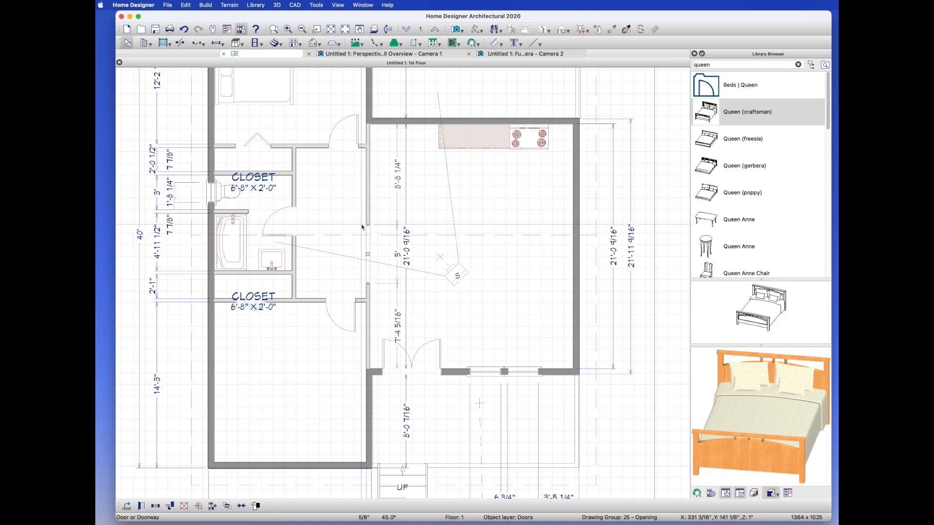
drag(368, 247, 357, 226)
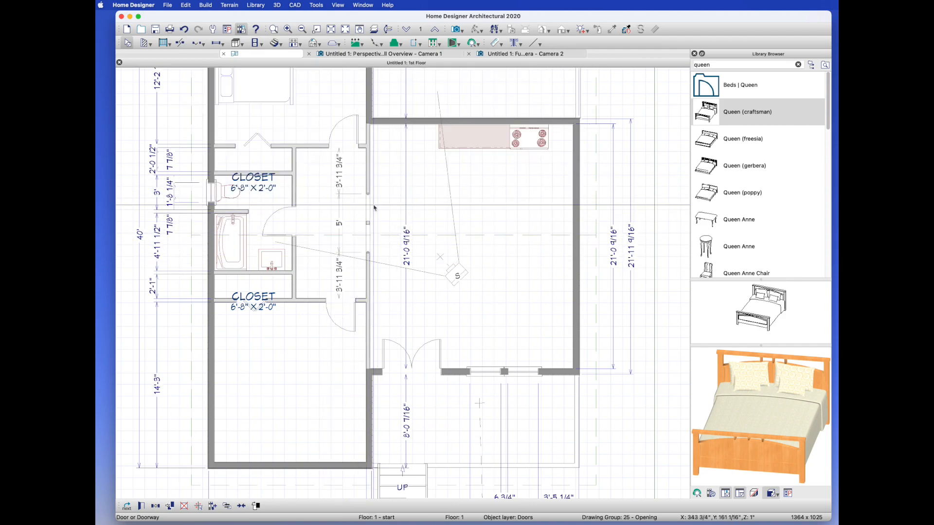
key(super+z)
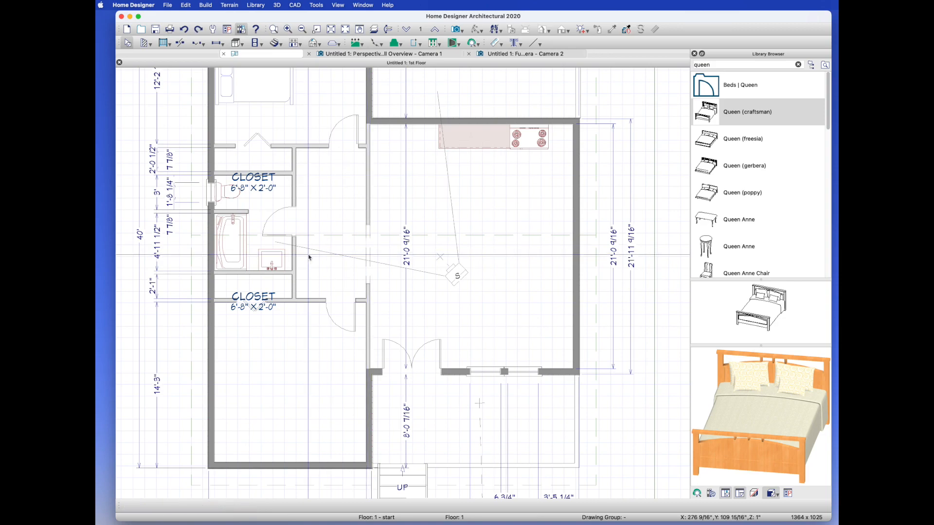
Lower the pitch of the house's roof in the perspective overview
scroll(448, 265, down, 1)
scroll(448, 266, down, 2)
middle_drag(448, 266, 461, 281)
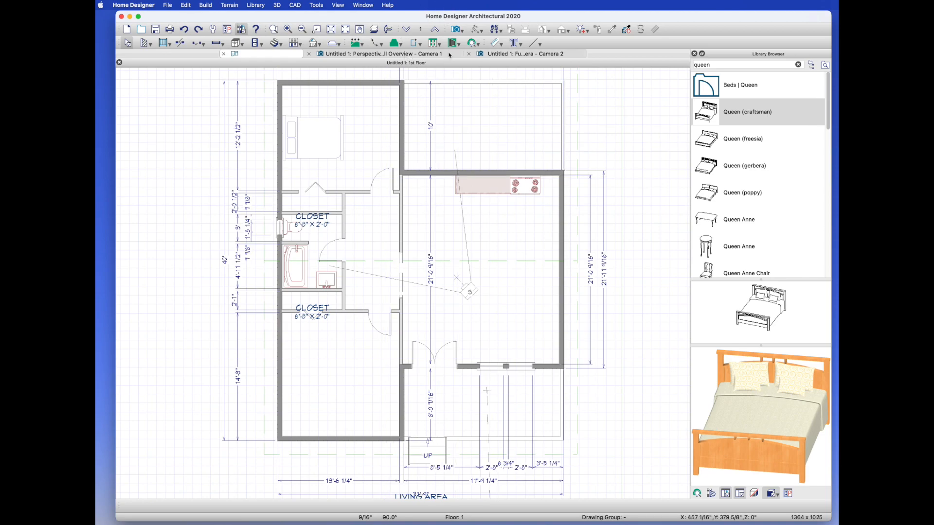
click(426, 56)
drag(462, 214, 296, 190)
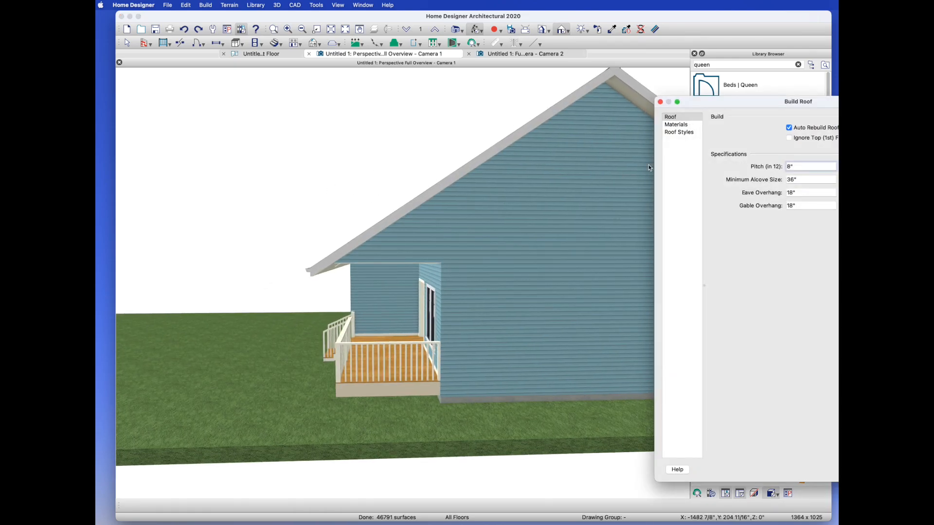
drag(743, 106, 550, 106)
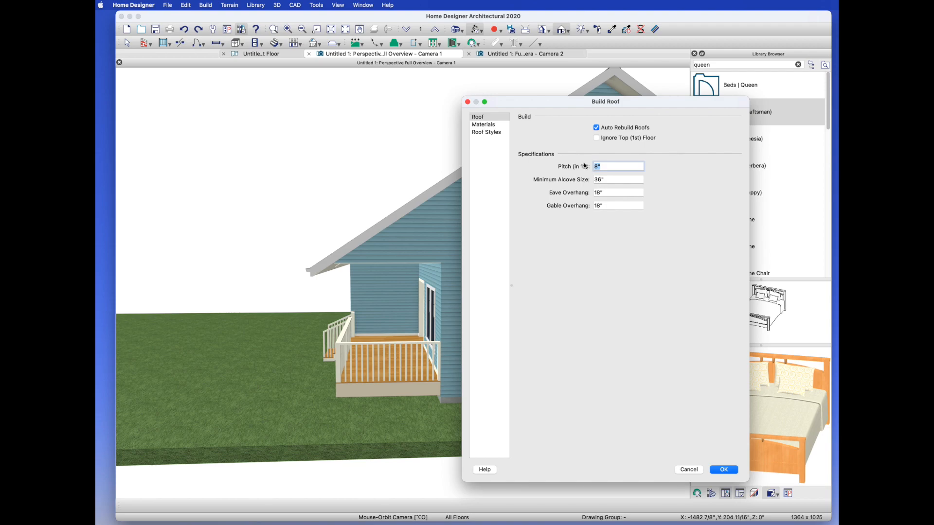
click(722, 469)
drag(445, 245, 400, 253)
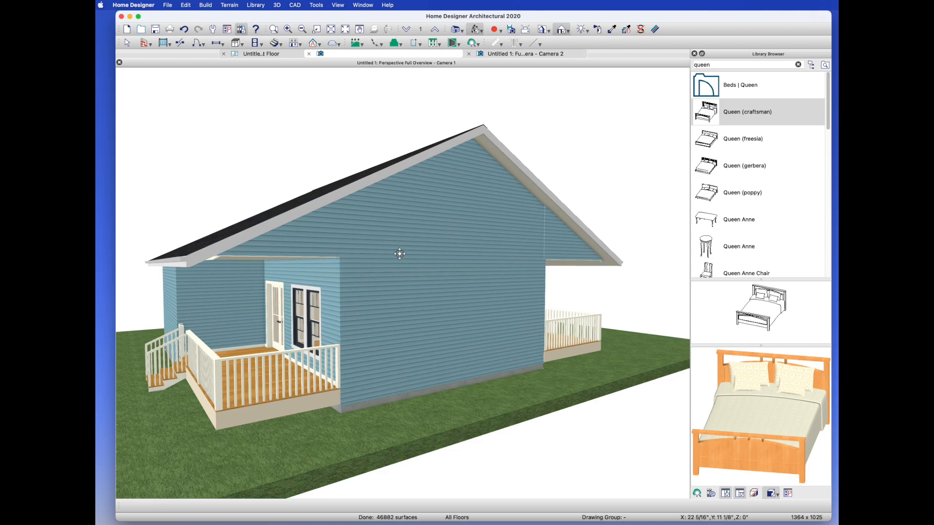
Examine the gable end of the house in Glass House rendering
click(568, 31)
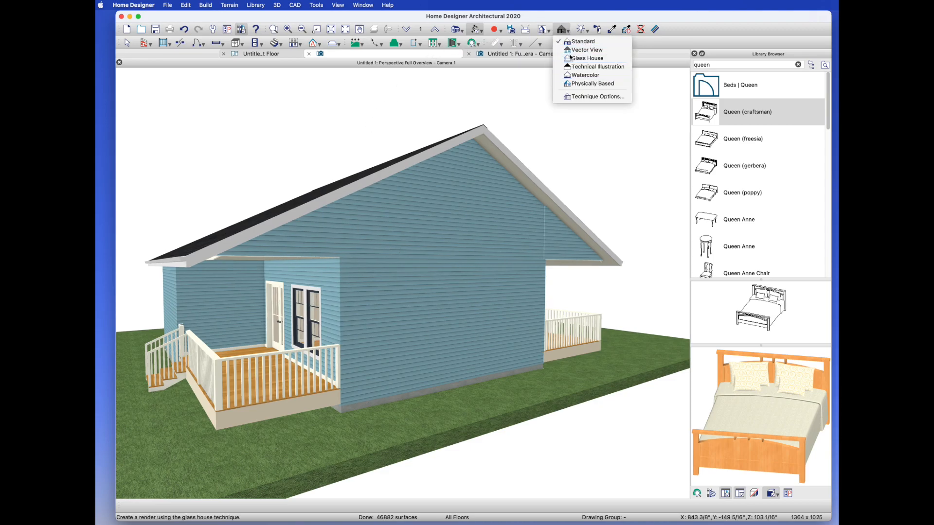
click(587, 58)
drag(354, 223, 290, 233)
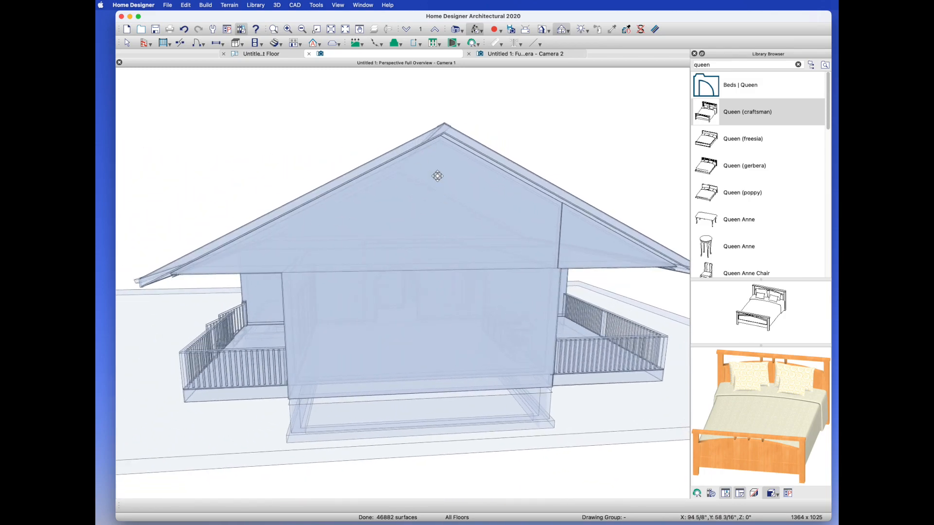
Create an elevation view of the house's gable end from the floor plan
key(ctrl+Tab)
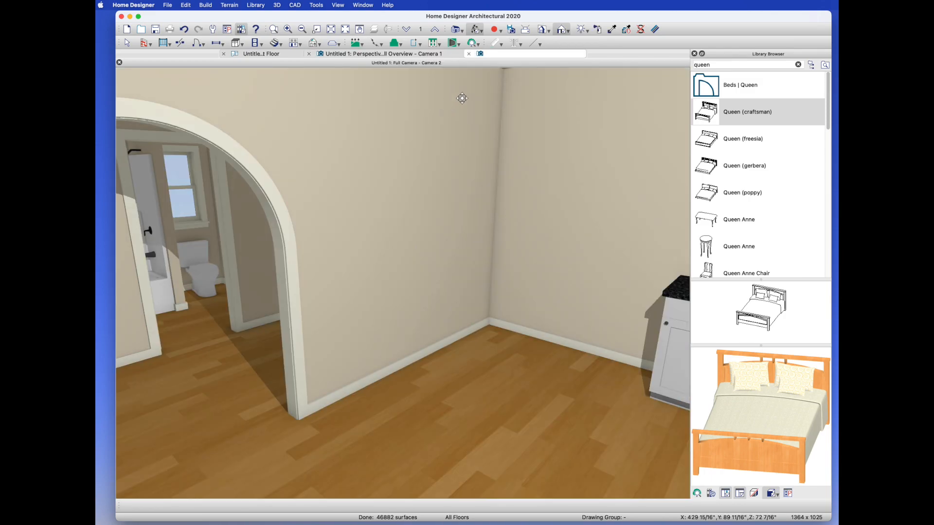
key(ctrl+Tab)
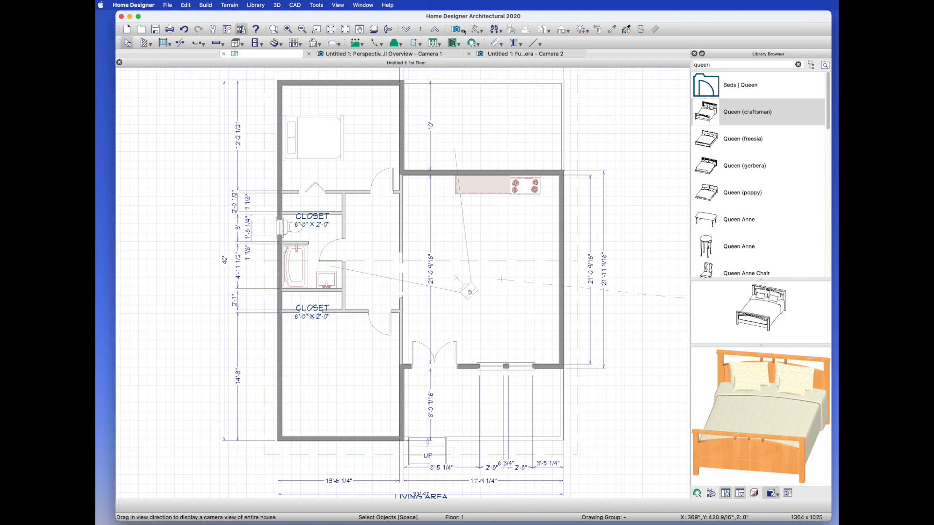
click(464, 31)
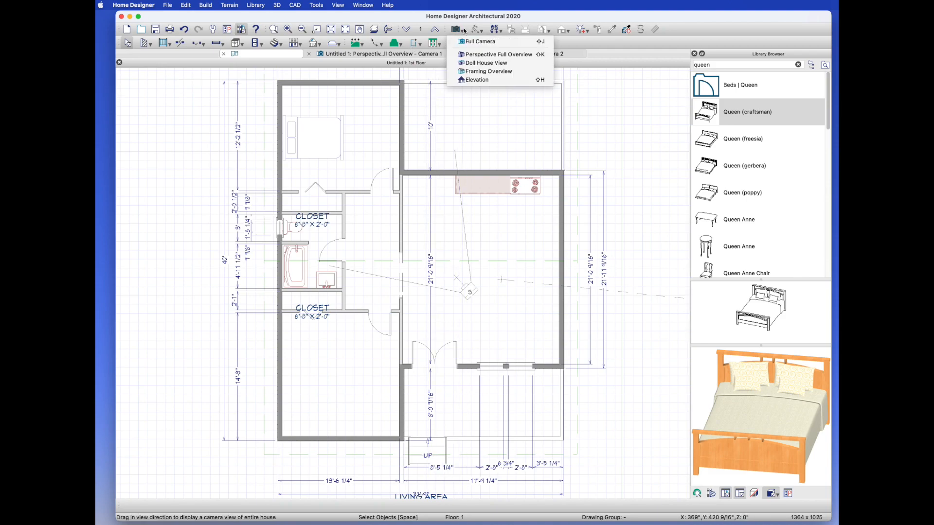
click(481, 72)
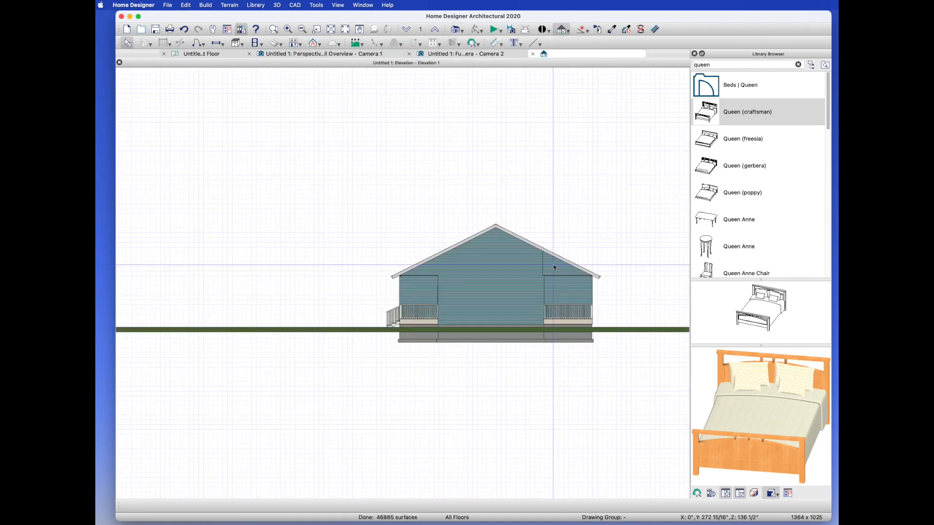
scroll(504, 287, up, 5)
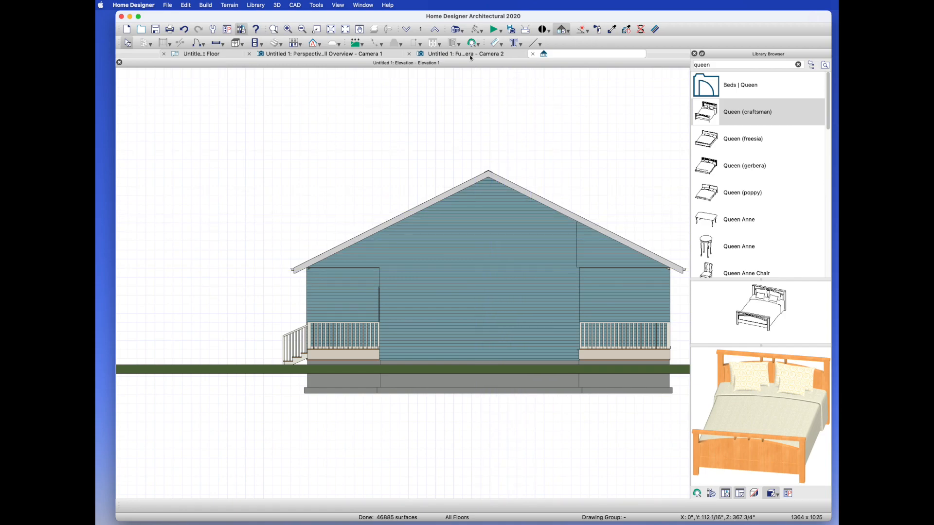
middle_drag(483, 299, 383, 298)
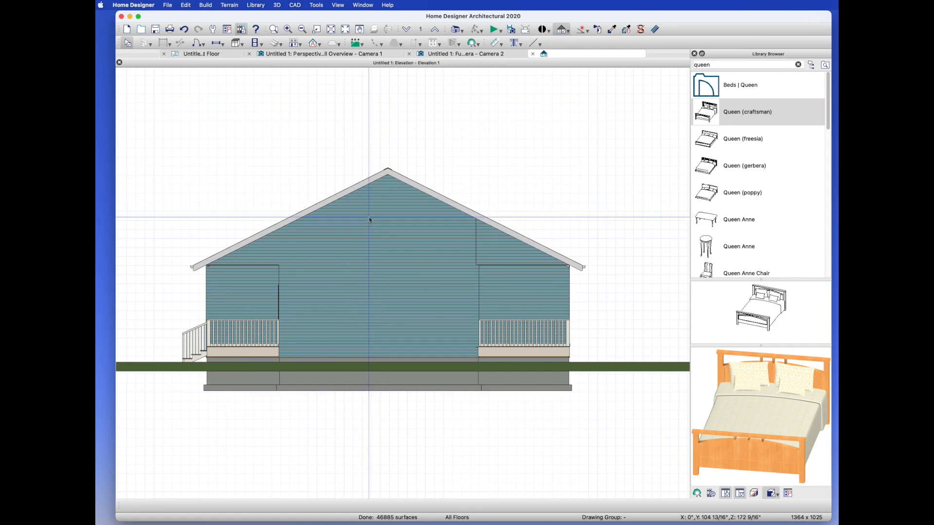
Dimension the gable's height from the wall top to the roof peak and add a second vertical dimension nearer the eave
click(495, 42)
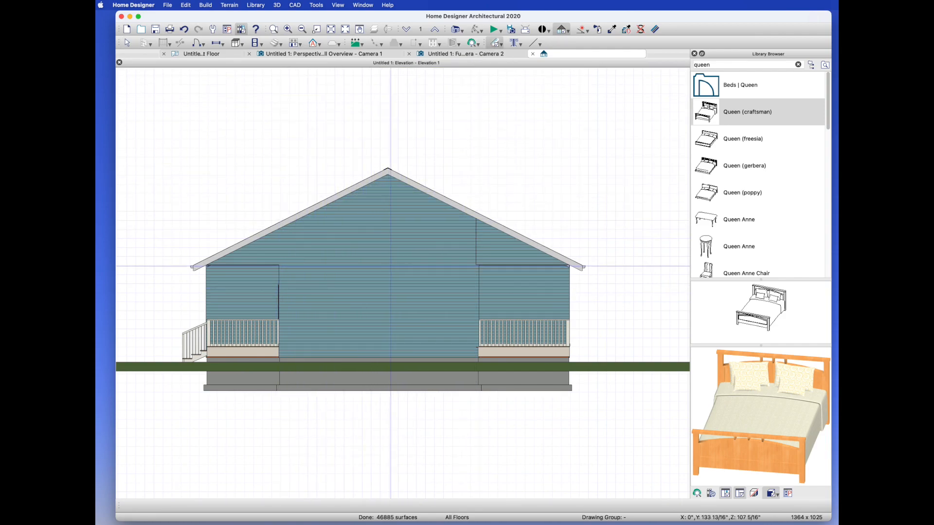
drag(385, 263, 387, 165)
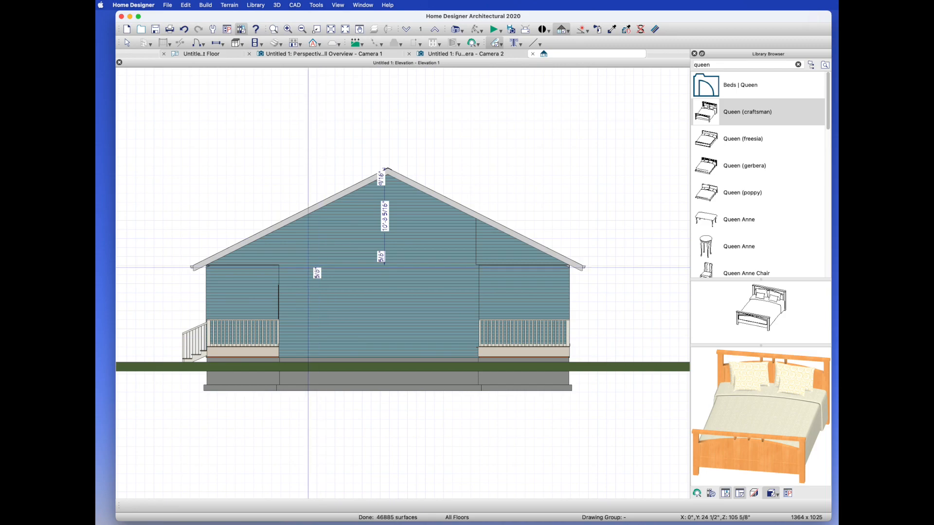
drag(308, 265, 304, 209)
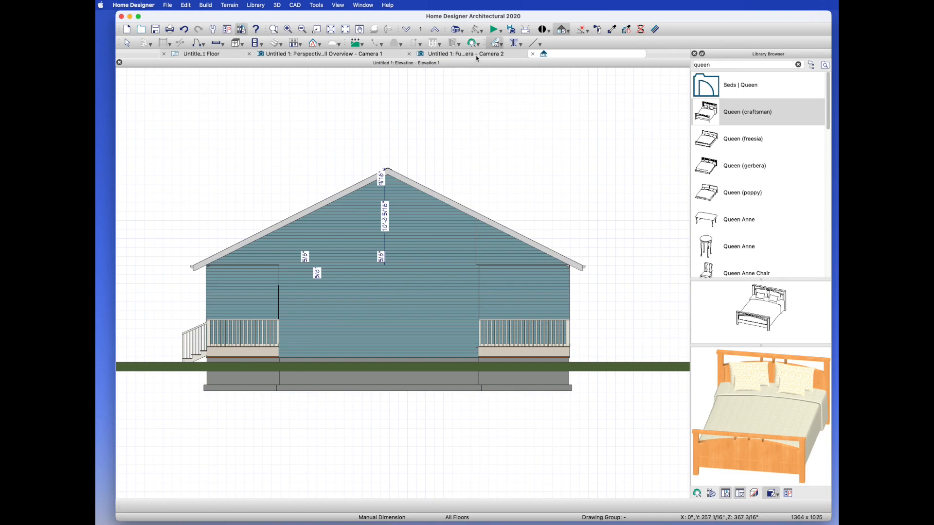
Switch the perspective overview back to Standard rendering and view the house from its stair-side porch corner
click(210, 55)
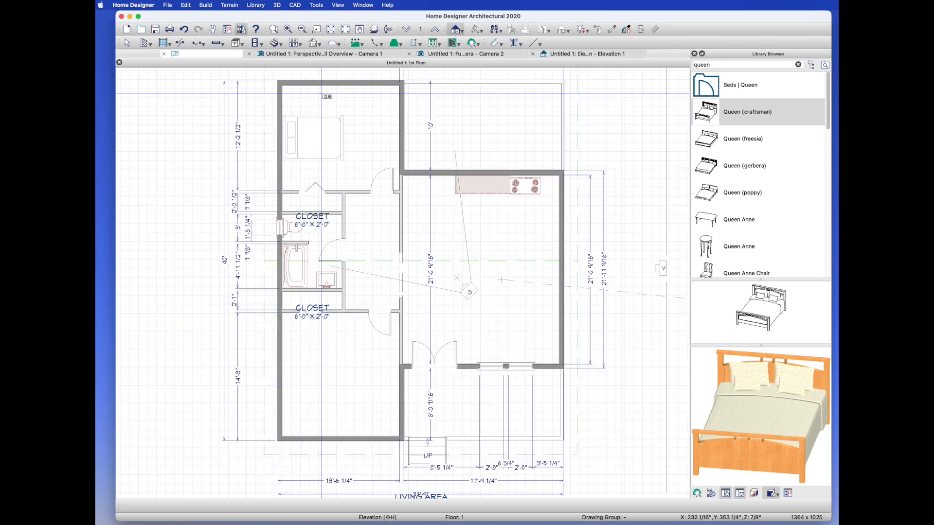
click(341, 54)
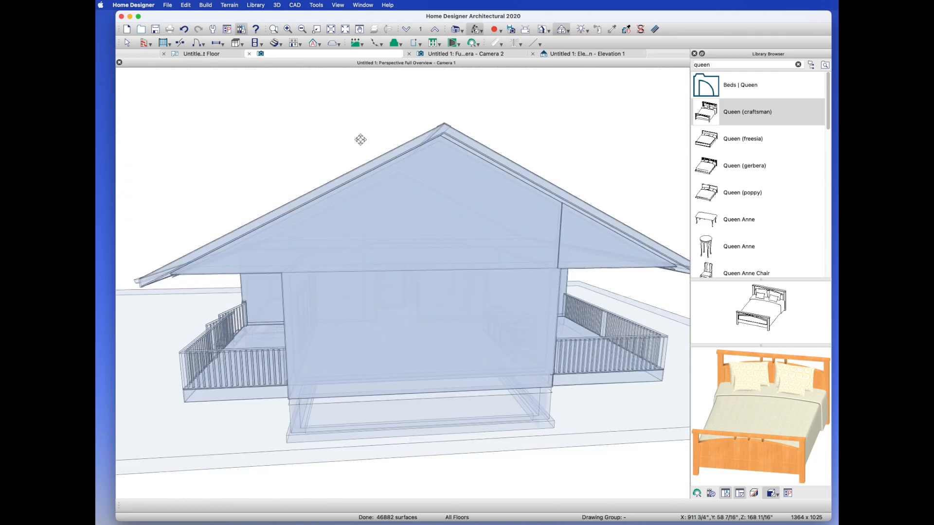
click(566, 32)
click(579, 39)
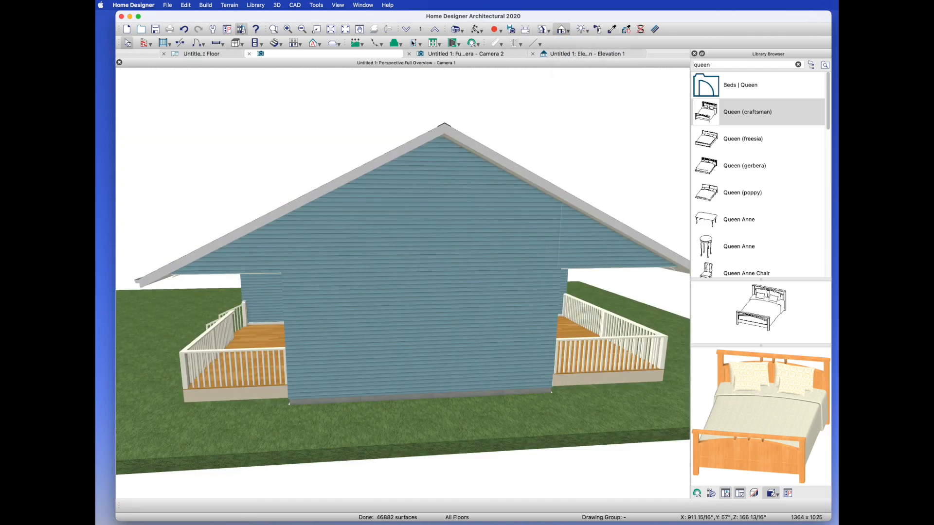
click(469, 30)
drag(336, 191, 419, 189)
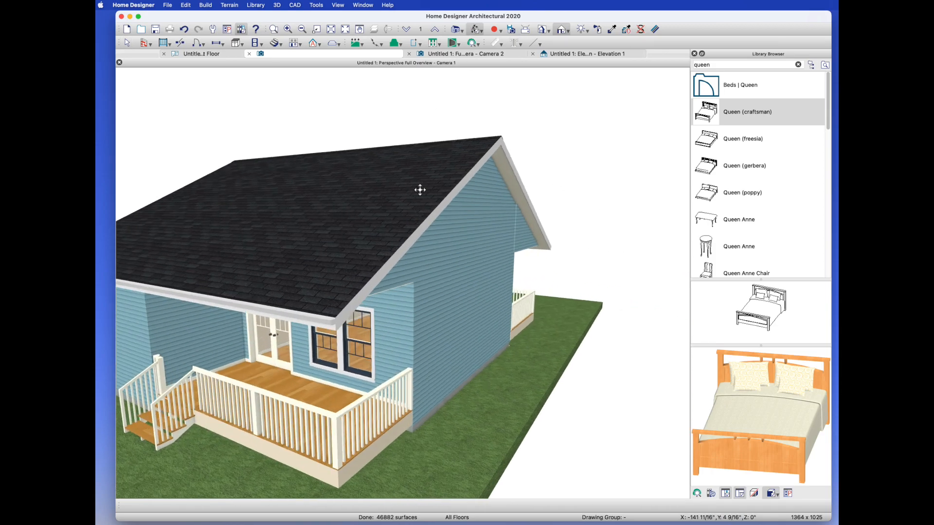
Set the roof surface material to White Exposed Fasteners sheet metal
key(space)
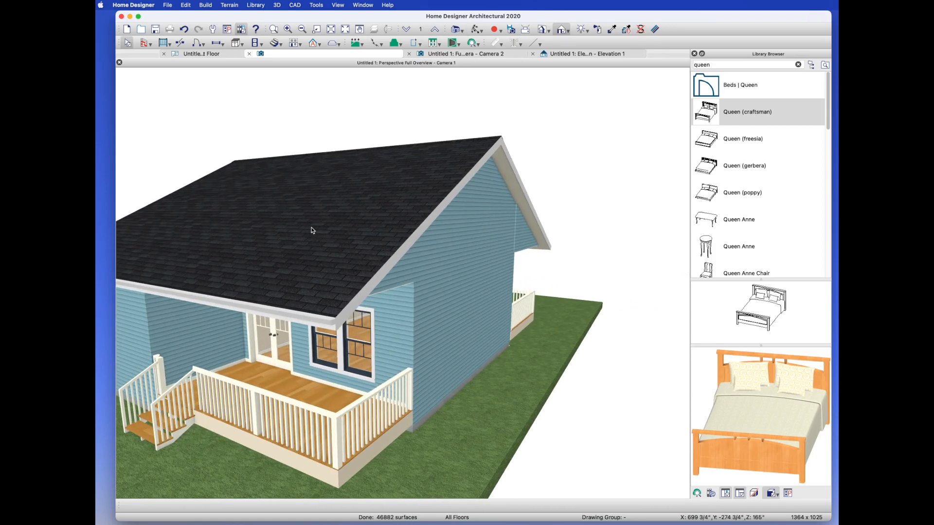
double_click(311, 227)
click(486, 124)
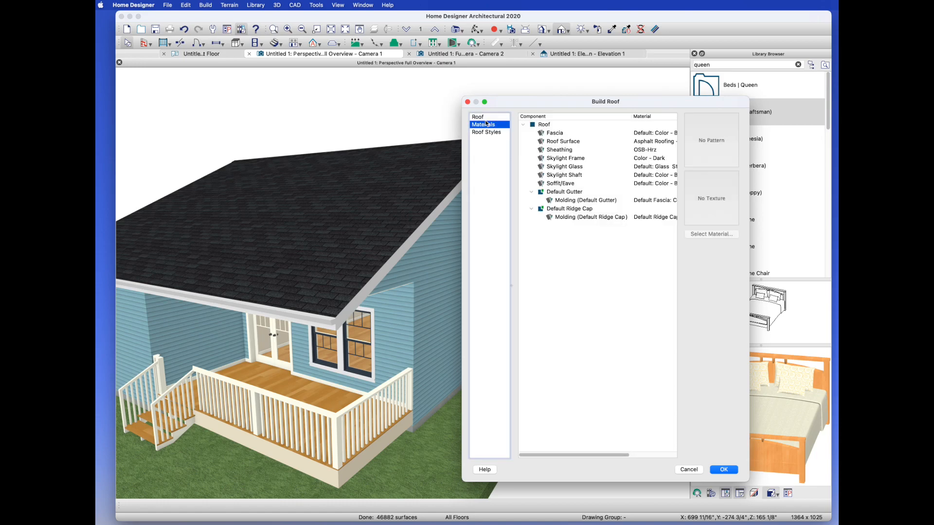
click(556, 141)
click(719, 146)
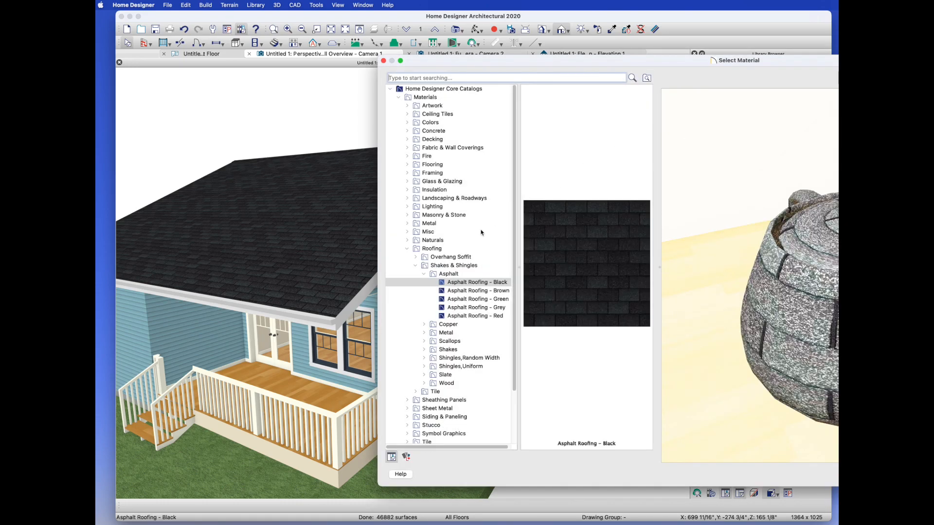
click(441, 334)
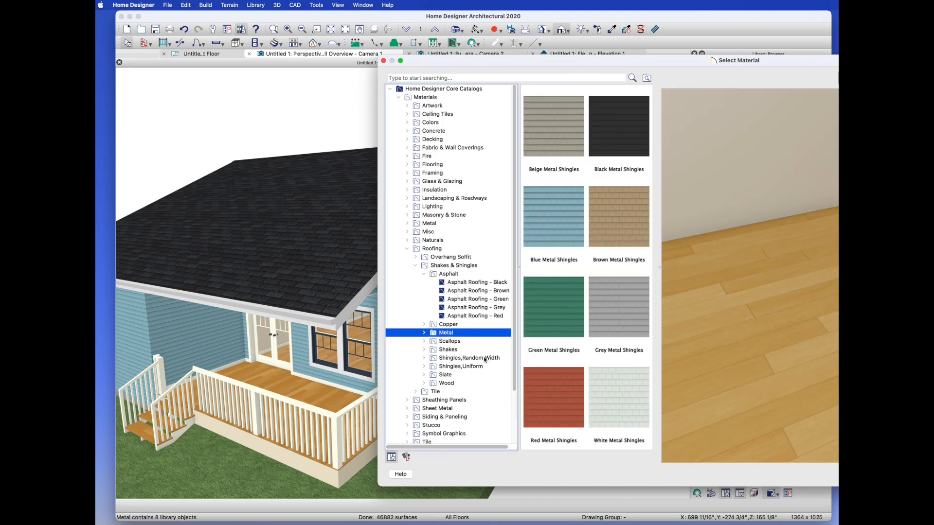
click(438, 409)
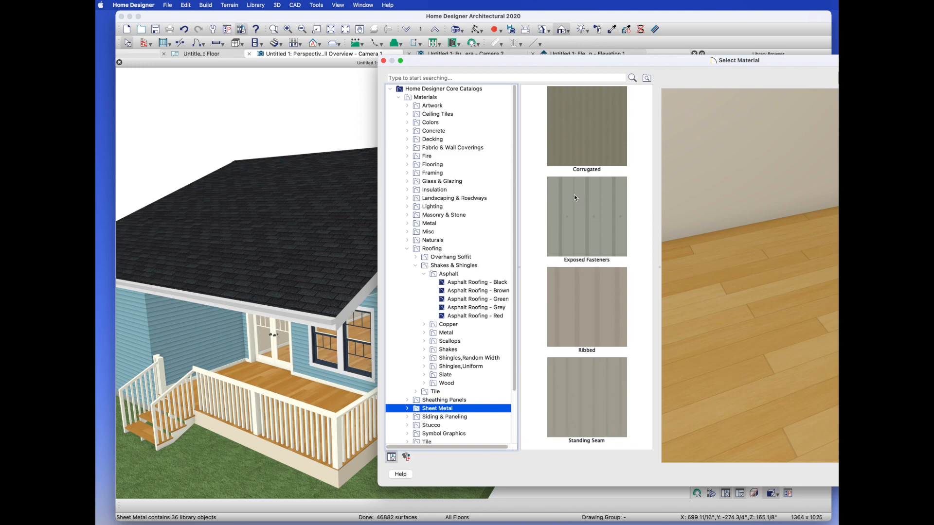
double_click(587, 237)
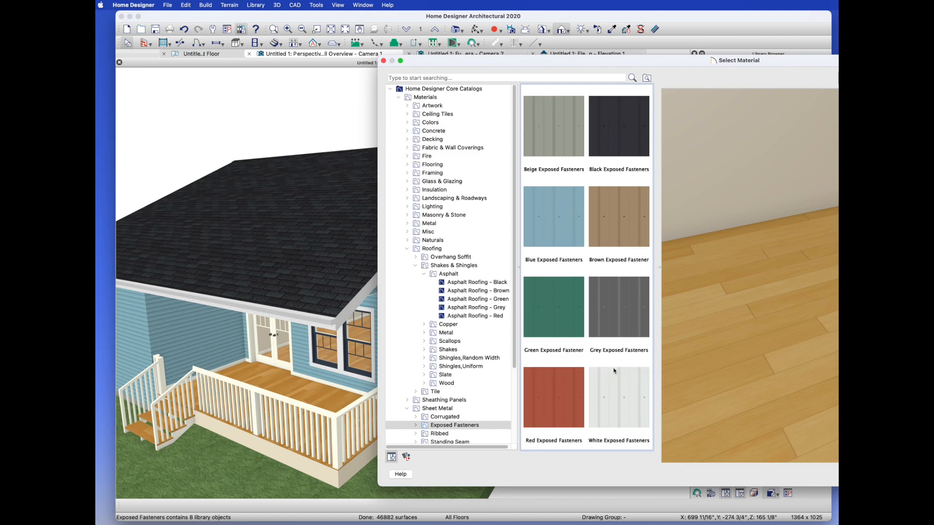
click(616, 410)
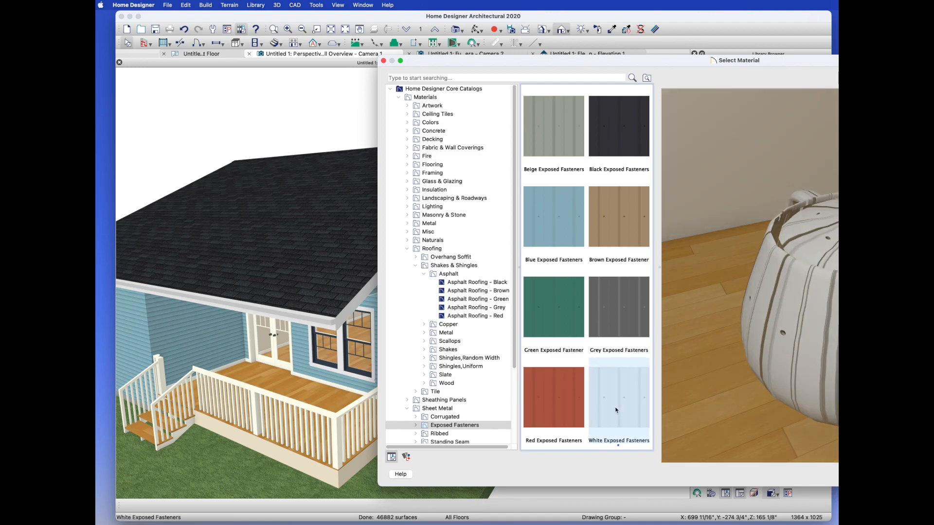
key(Return)
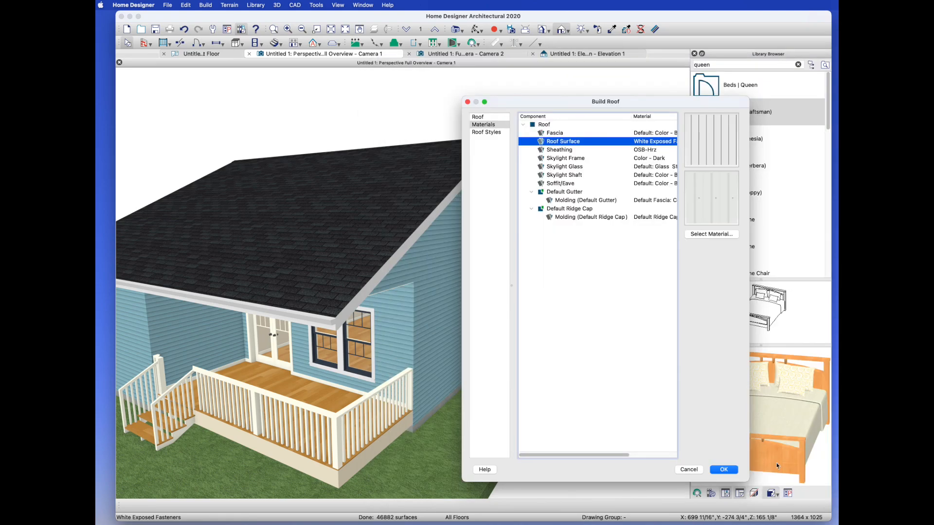
click(728, 473)
Copy the White Exposed Fasteners material from the roof surface onto the ridge cap
middle_drag(484, 299, 610, 291)
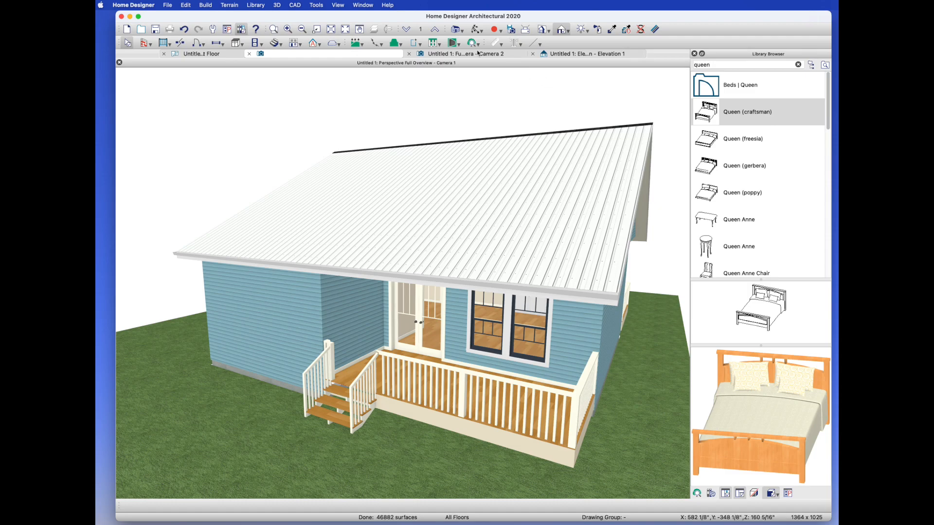
click(612, 30)
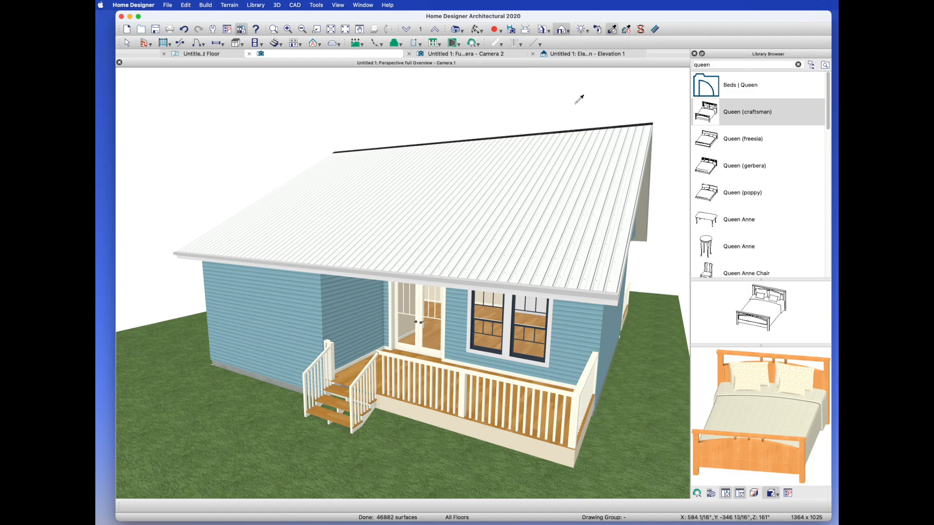
click(557, 167)
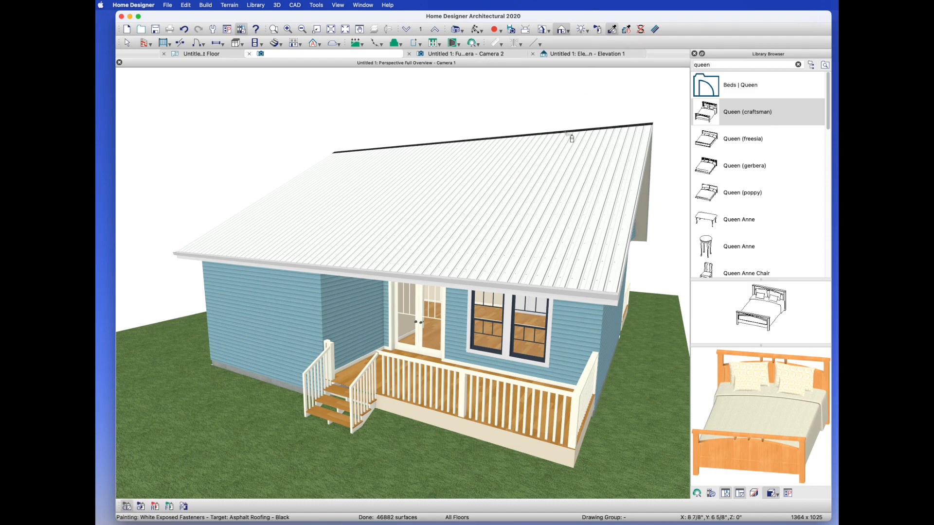
click(567, 133)
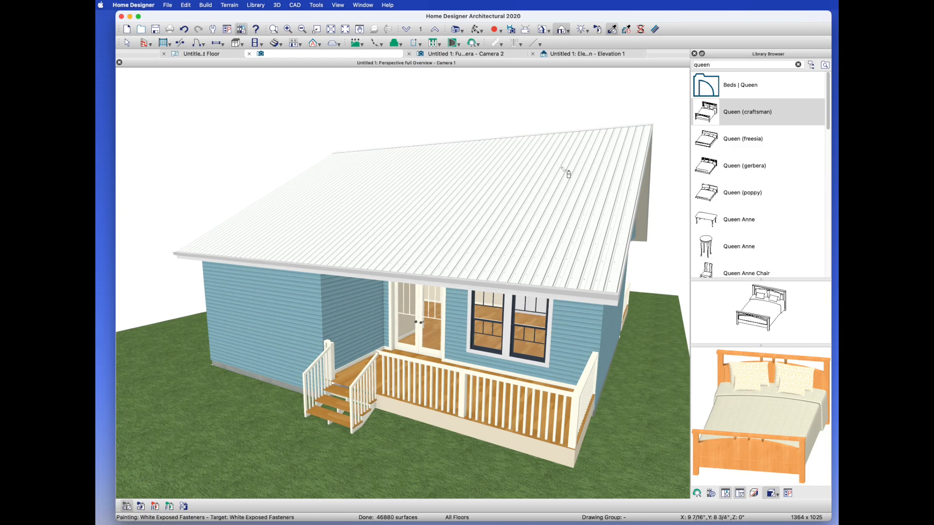
Inspect the roof and the front porch of the house from several angles
click(475, 30)
mouse_move(355, 242)
mouse_down()
mouse_move(395, 233)
mouse_move(368, 230)
mouse_up()
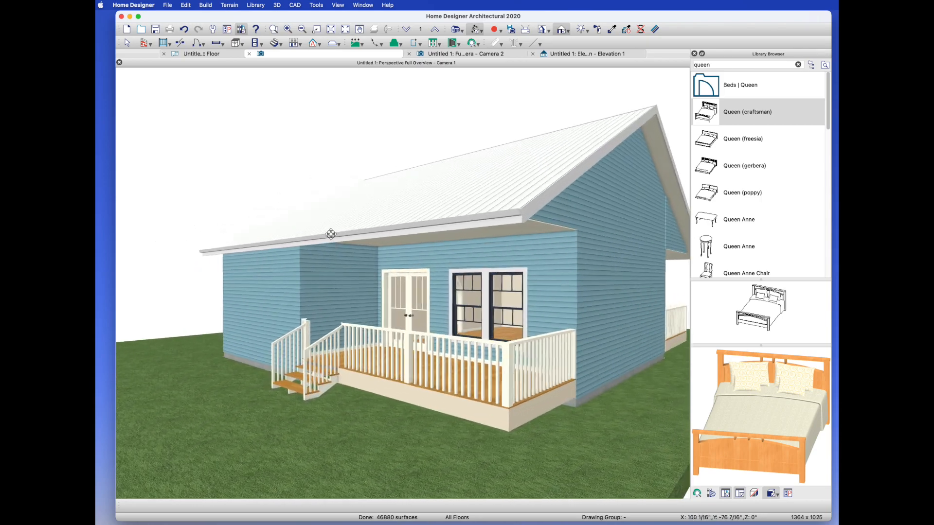
drag(352, 242, 263, 242)
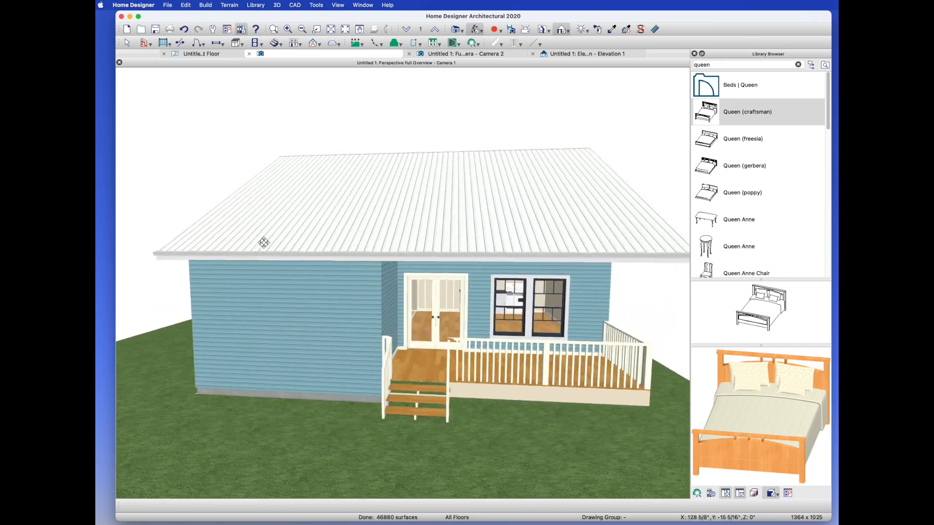
drag(453, 249, 401, 252)
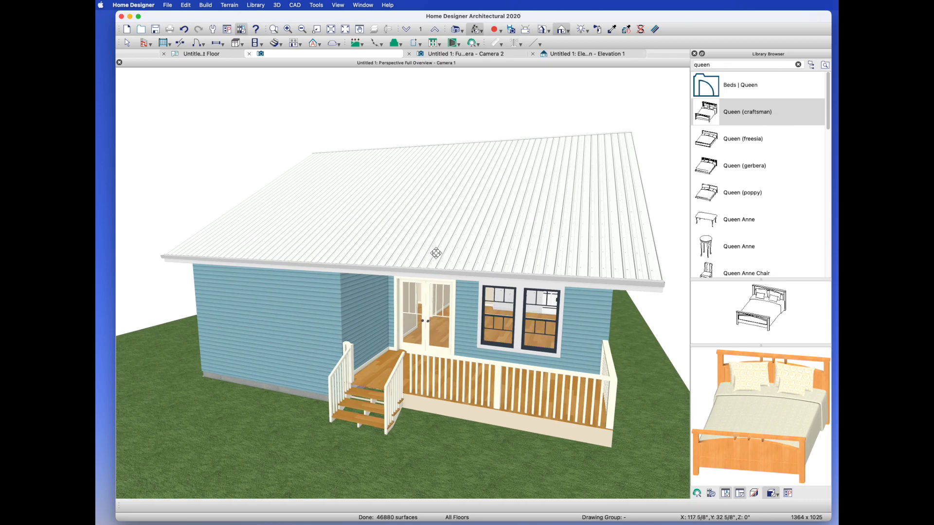